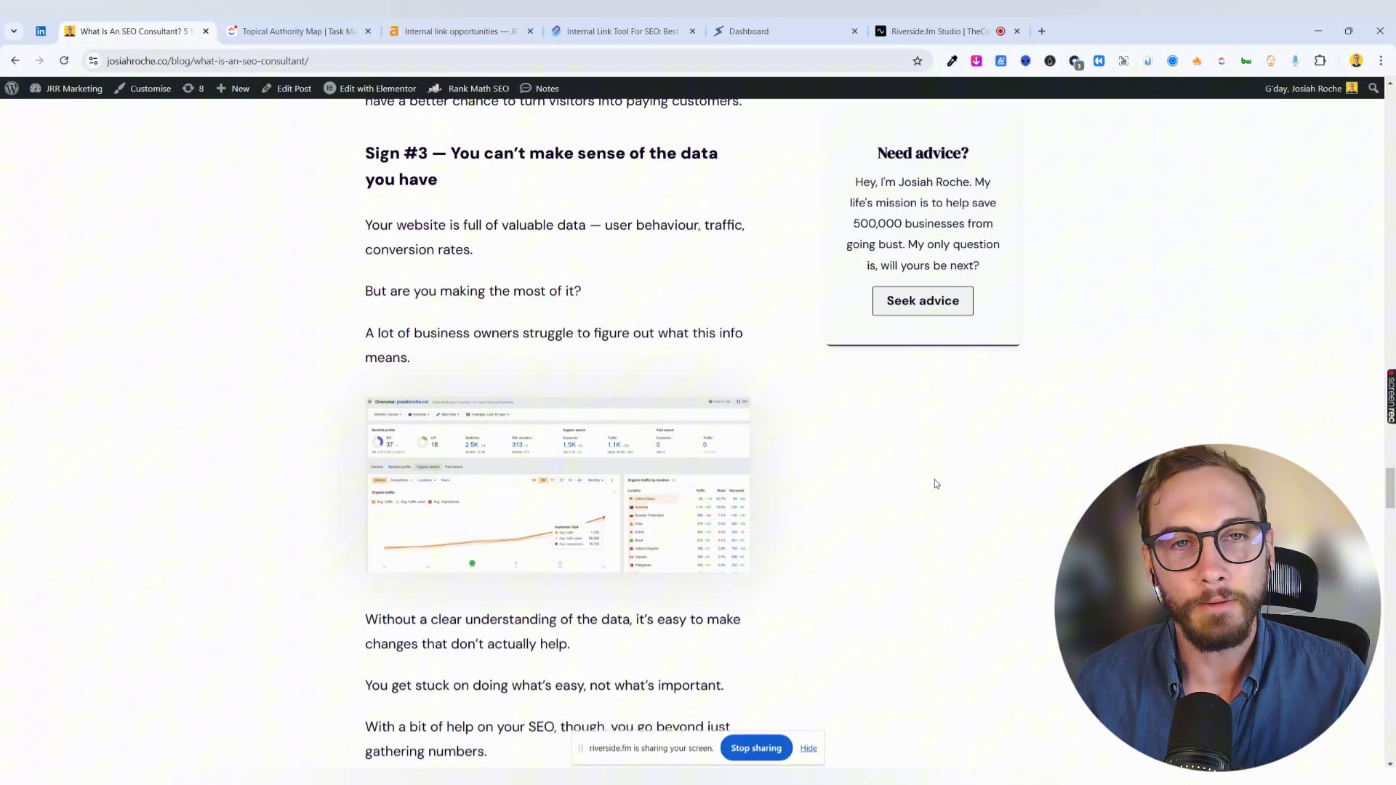
# - Scroll the SEO consultant article and select, then deselect, the 'ways to get more organic traffic' link
pyautogui.scroll(-7, 902, 421)
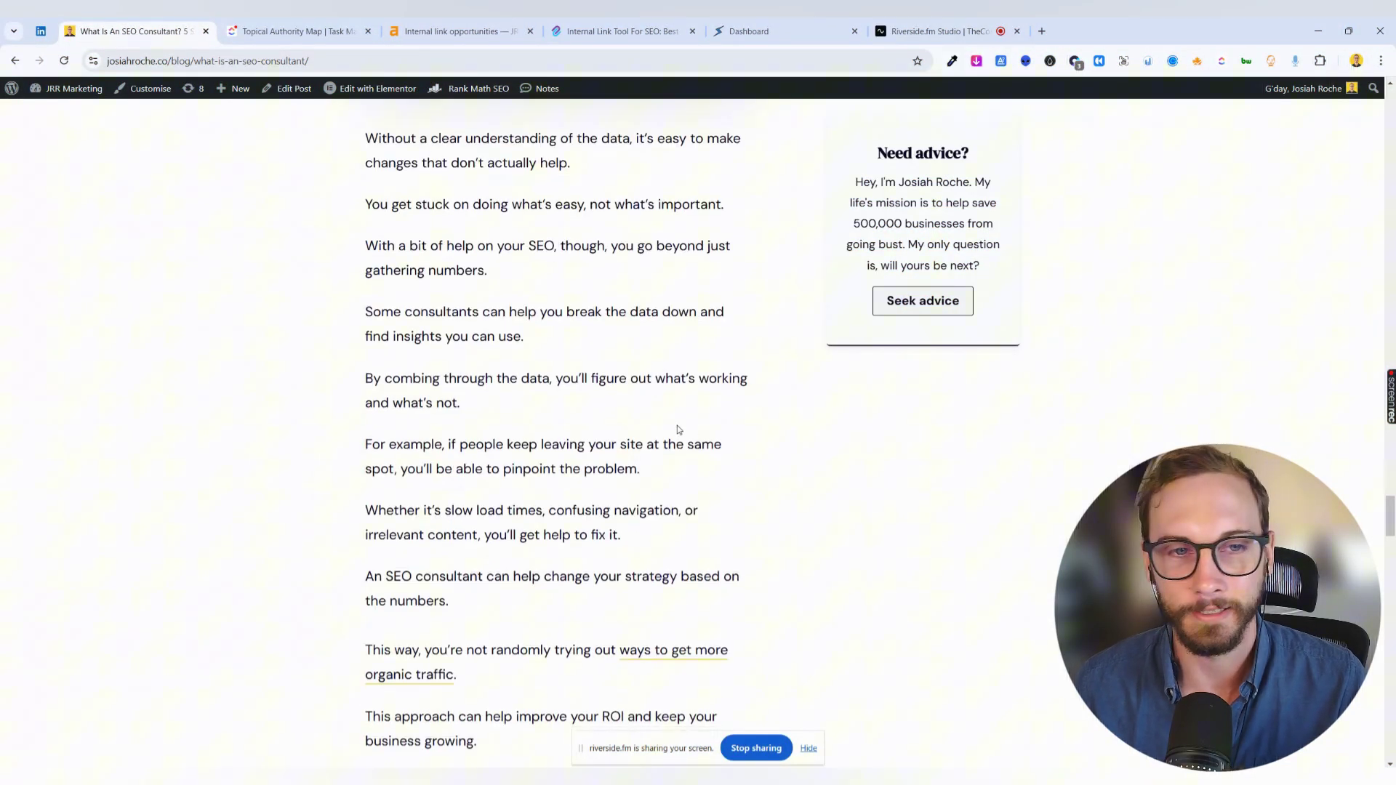
pyautogui.scroll(-6, 678, 429)
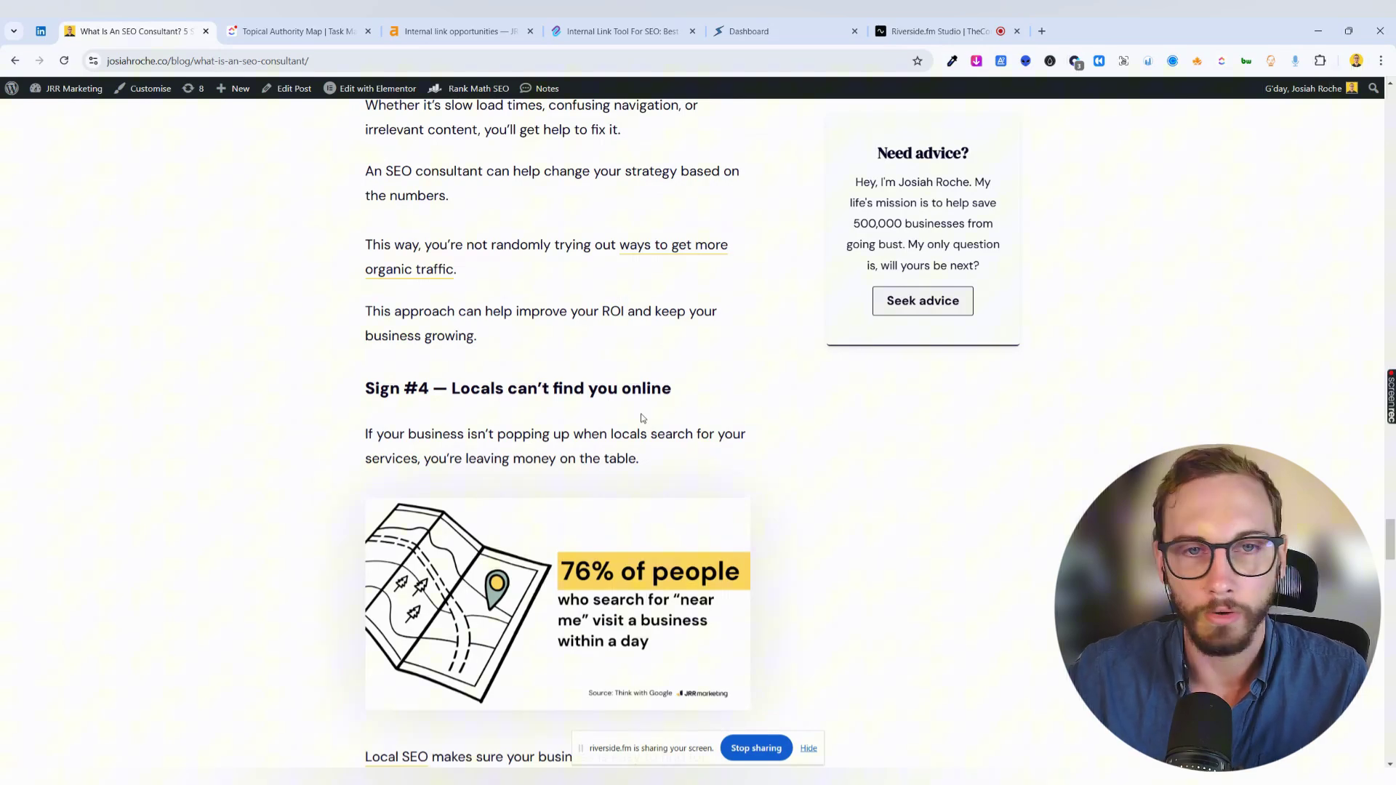
pyautogui.scroll(2, 644, 413)
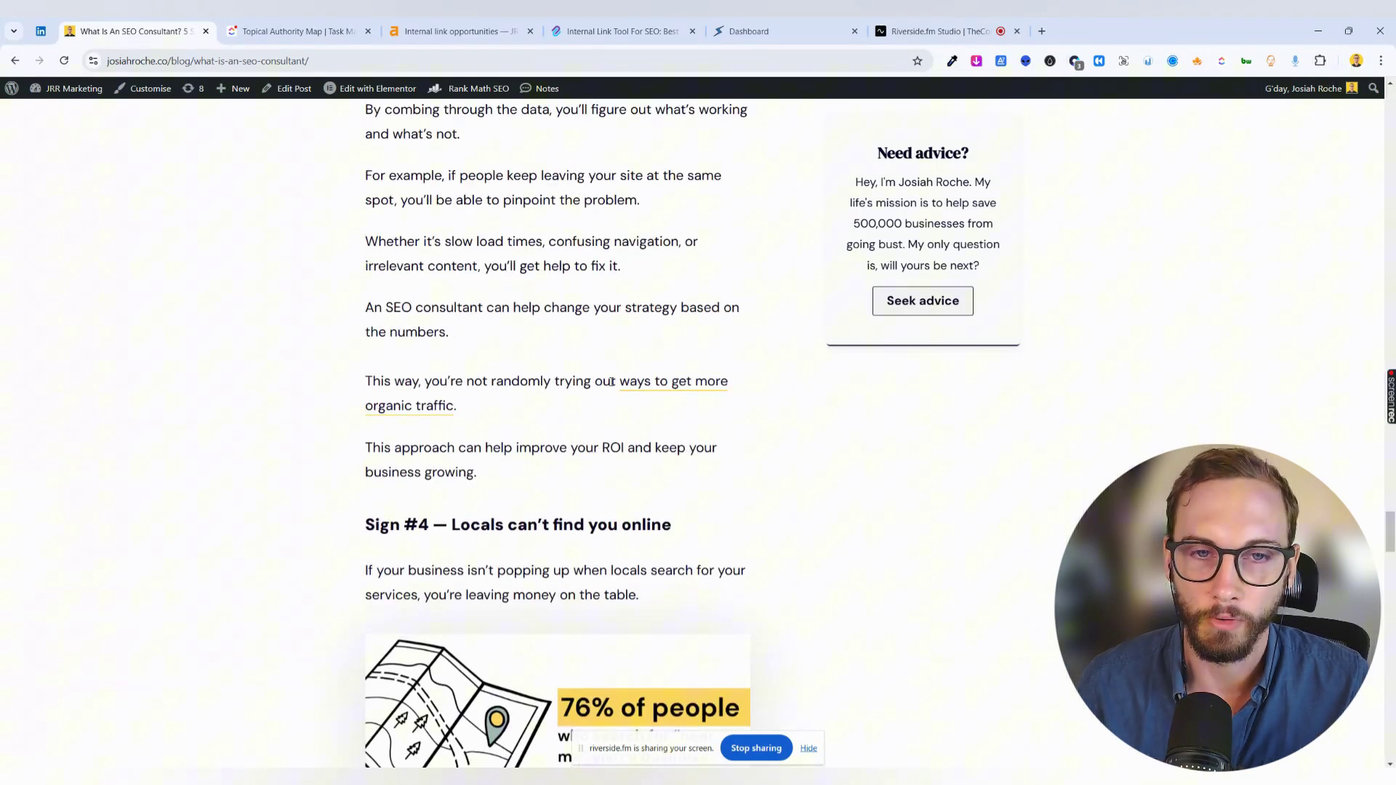
pyautogui.moveTo(618, 383); pyautogui.dragTo(456, 407)
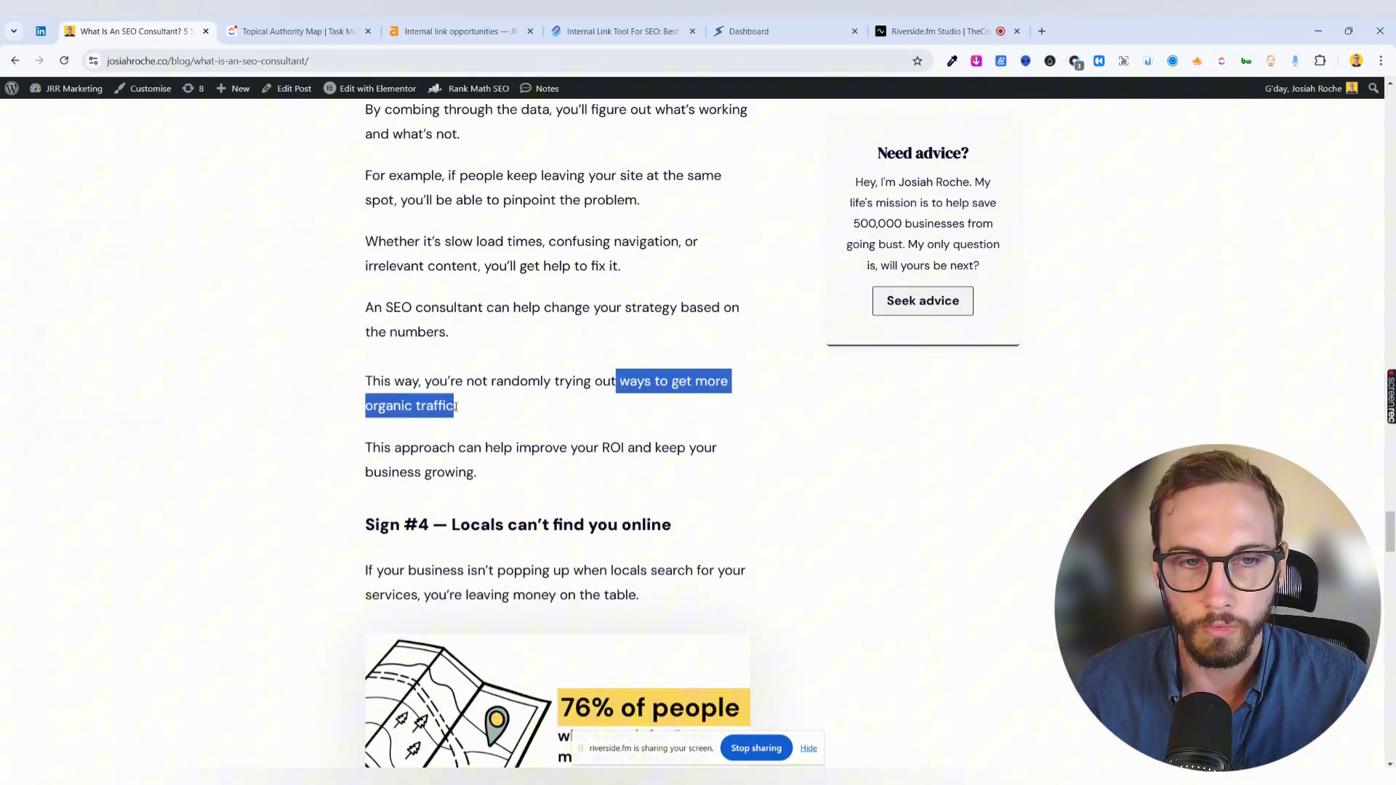
pyautogui.click(435, 409)
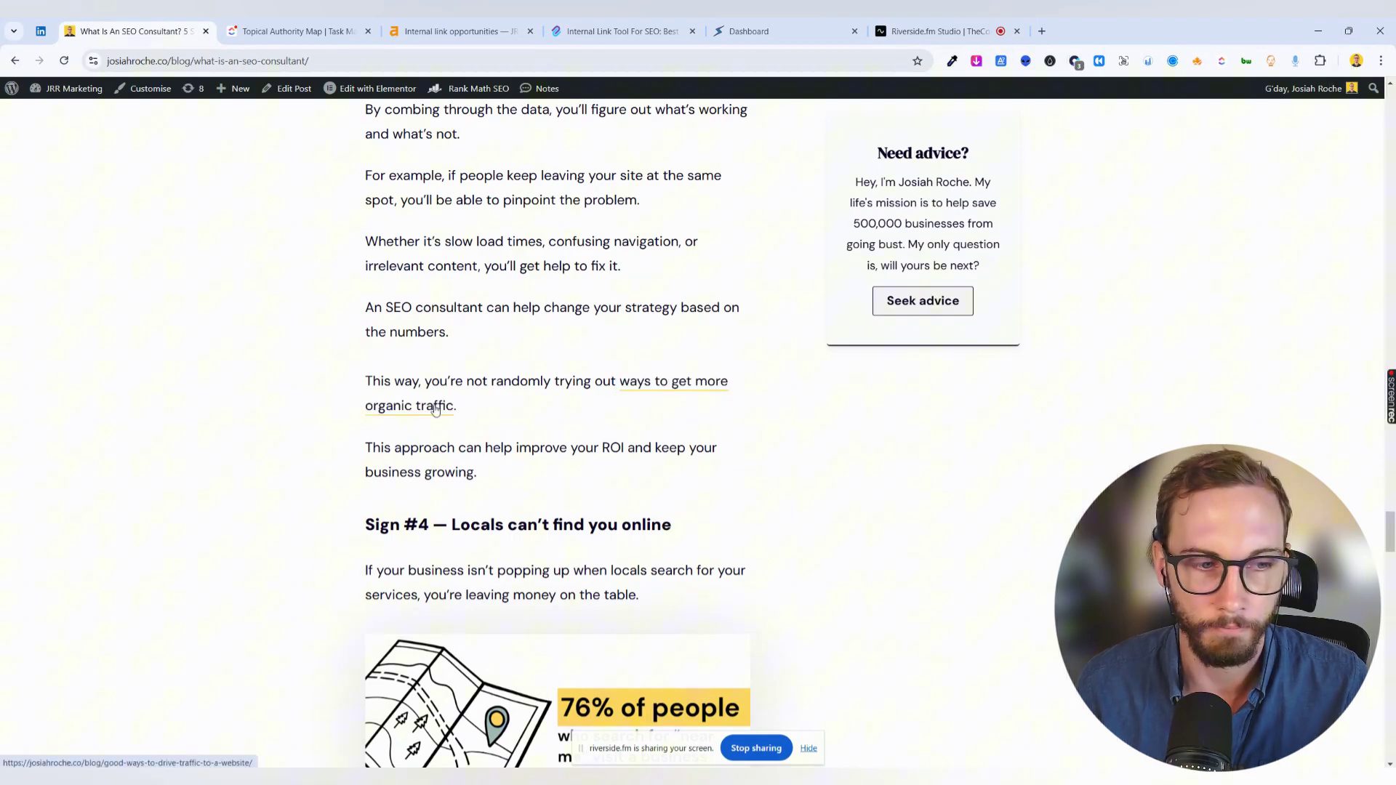
# - Scroll up and down through the rest of the SEO consultant article
pyautogui.scroll(-8, 435, 409)
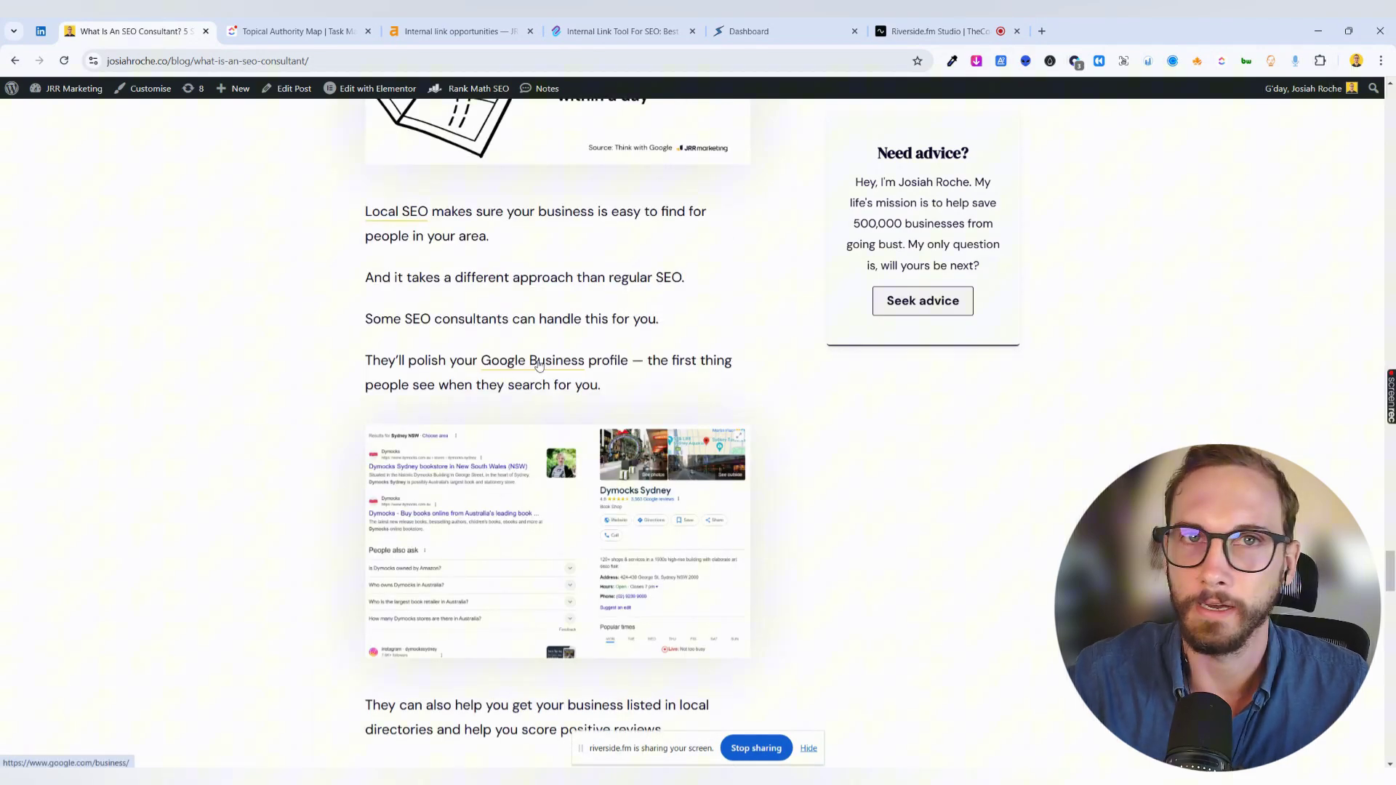
pyautogui.scroll(-12, 360, 201)
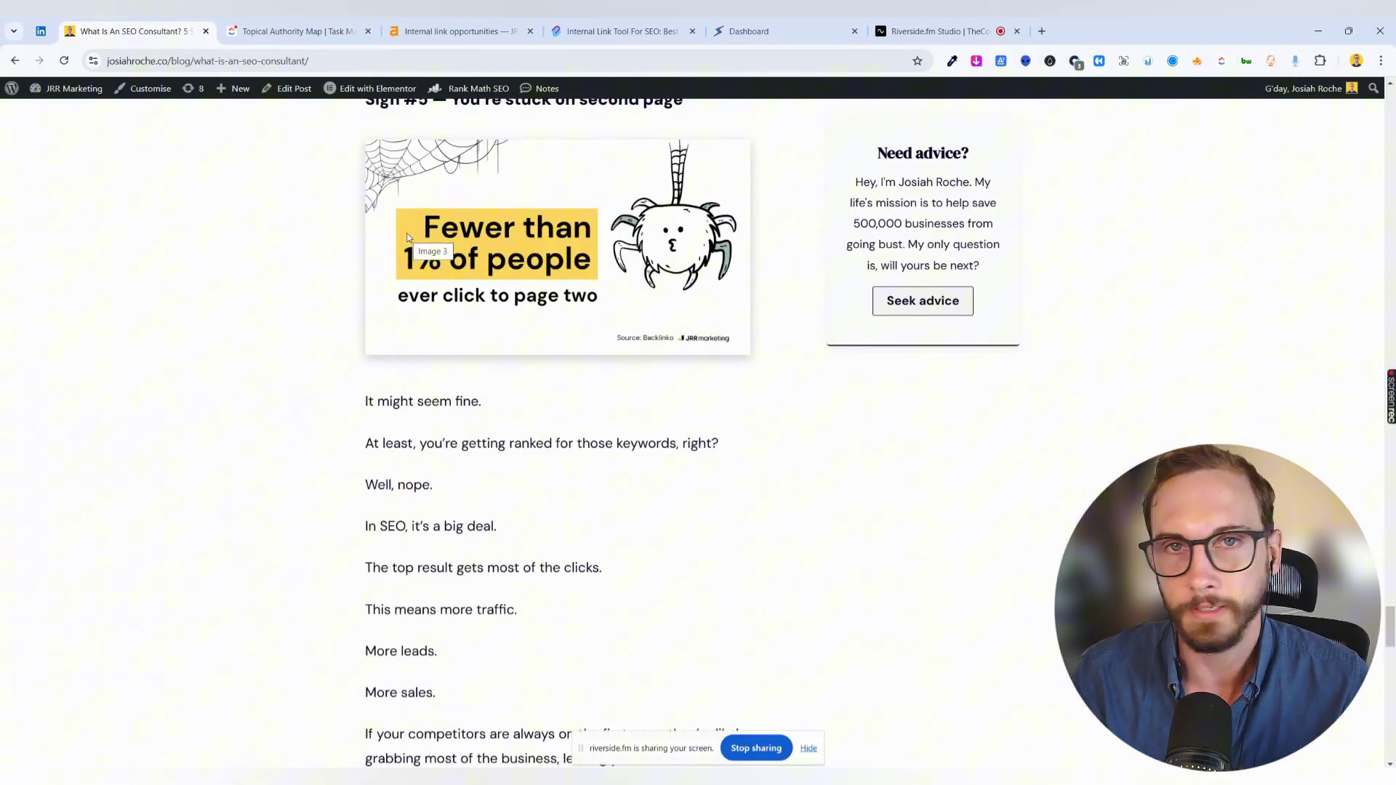
pyautogui.scroll(20, 568, 181)
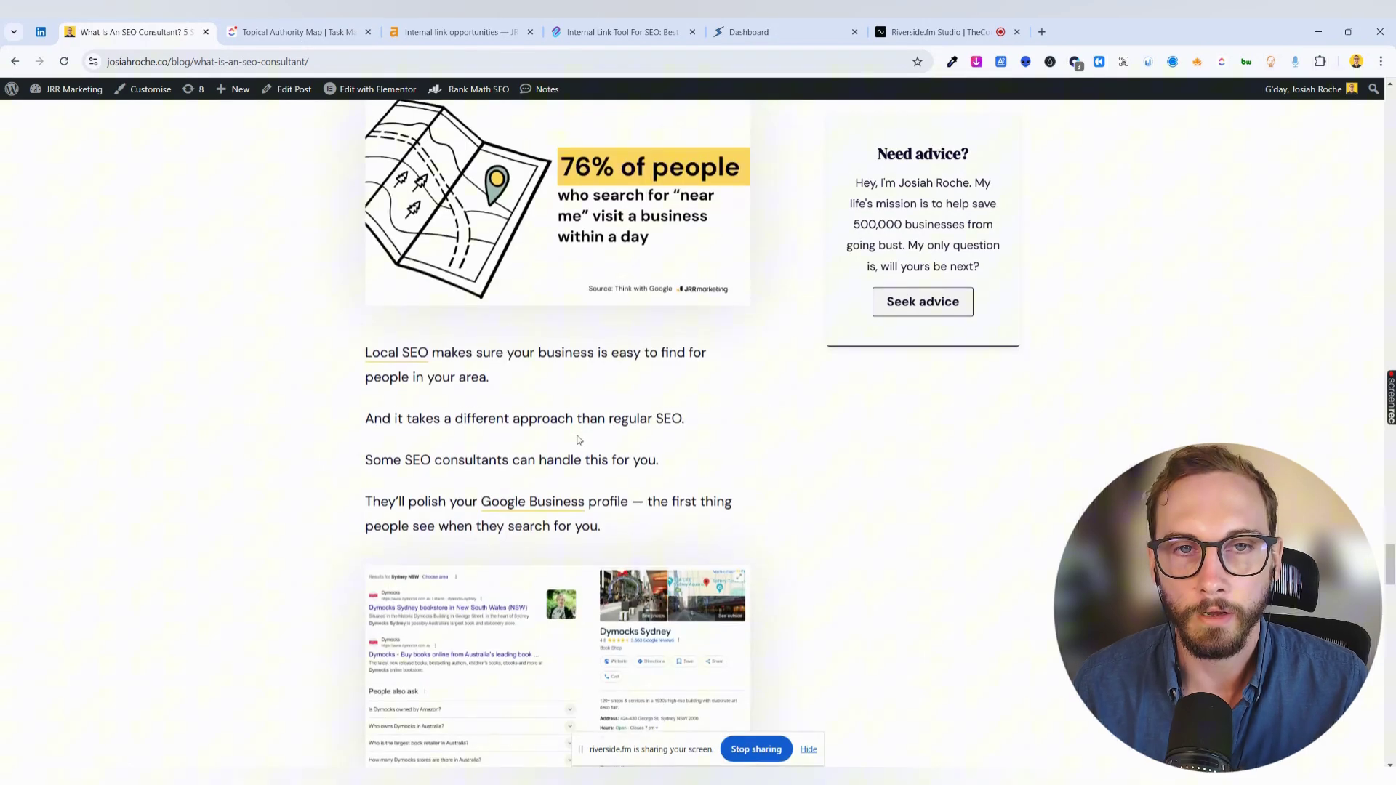
pyautogui.scroll(20, 589, 432)
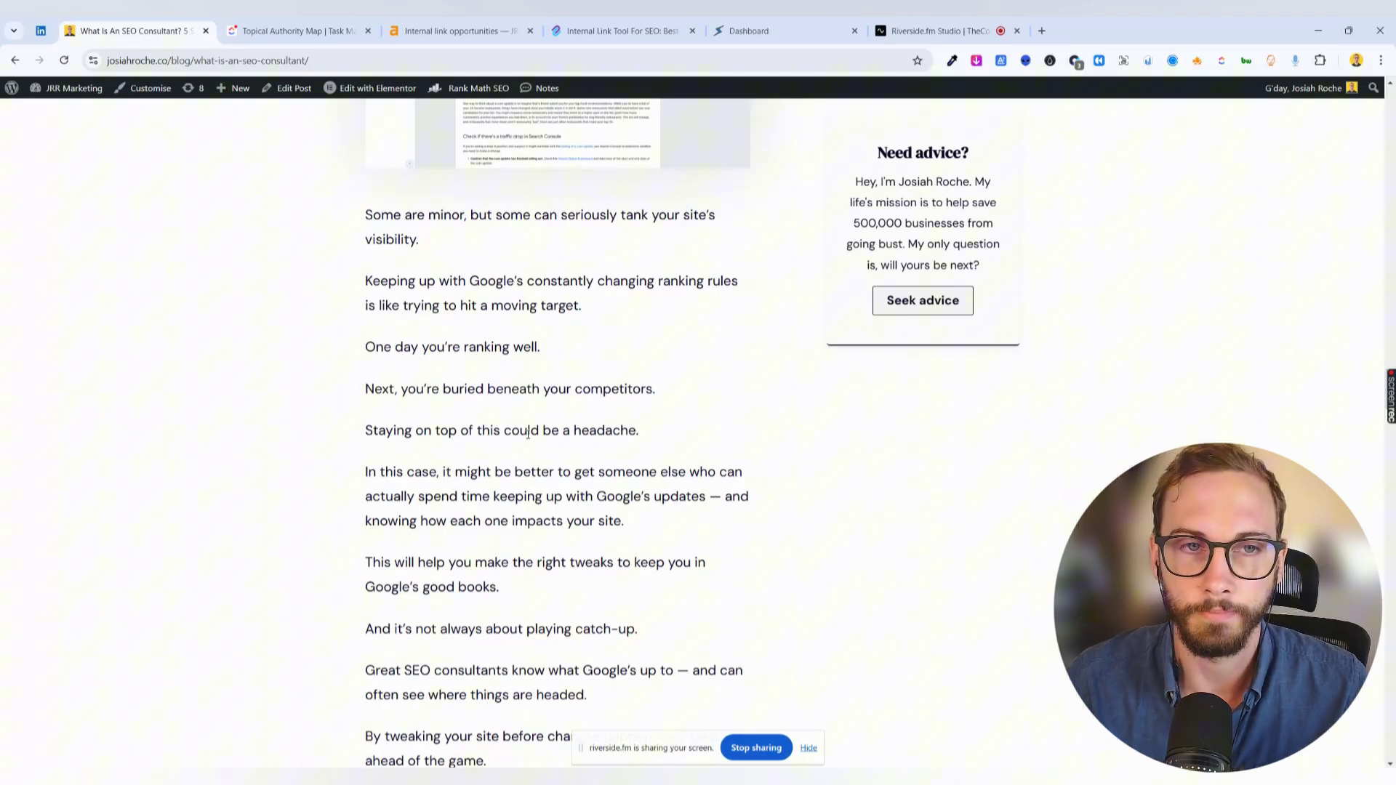
pyautogui.scroll(-3, 496, 398)
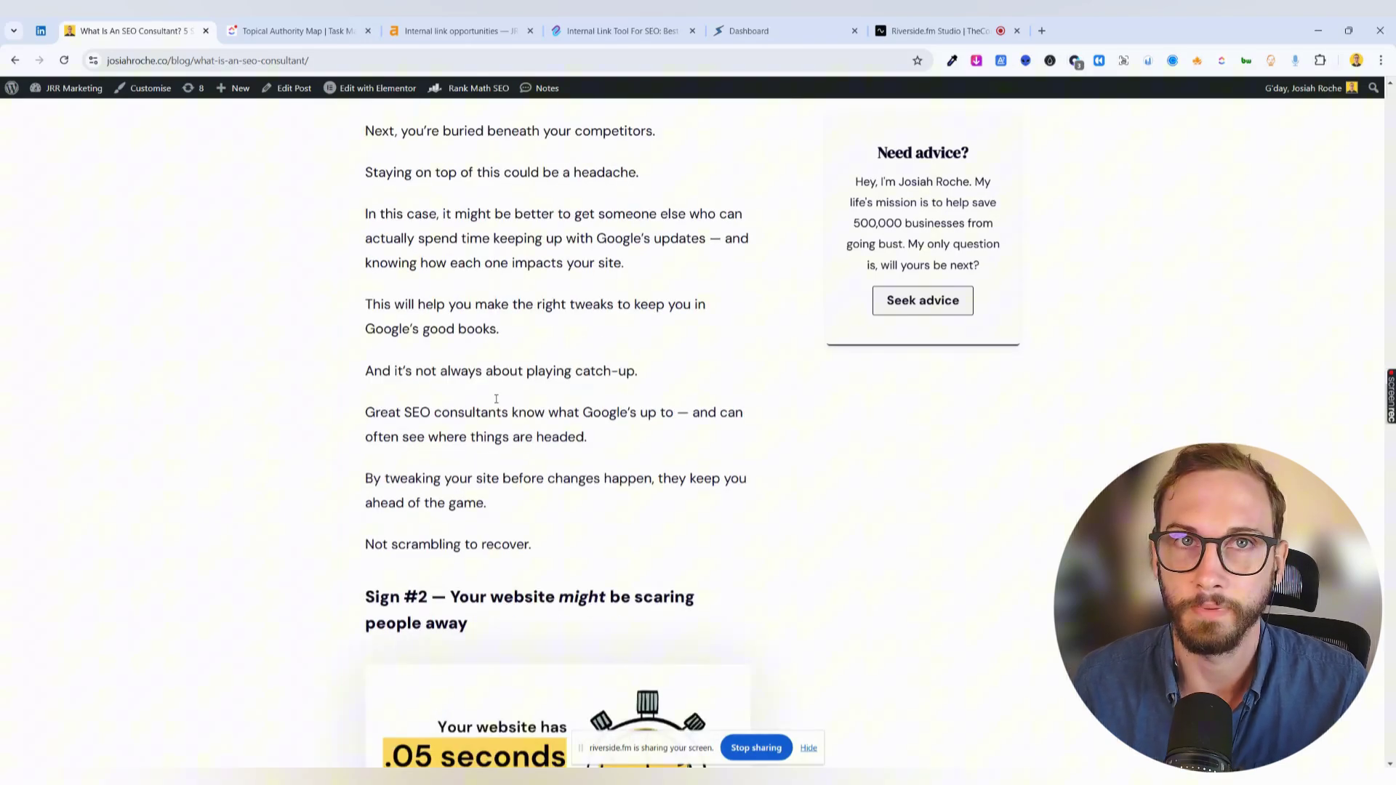
pyautogui.scroll(-3, 496, 399)
pyautogui.scroll(-1, 494, 399)
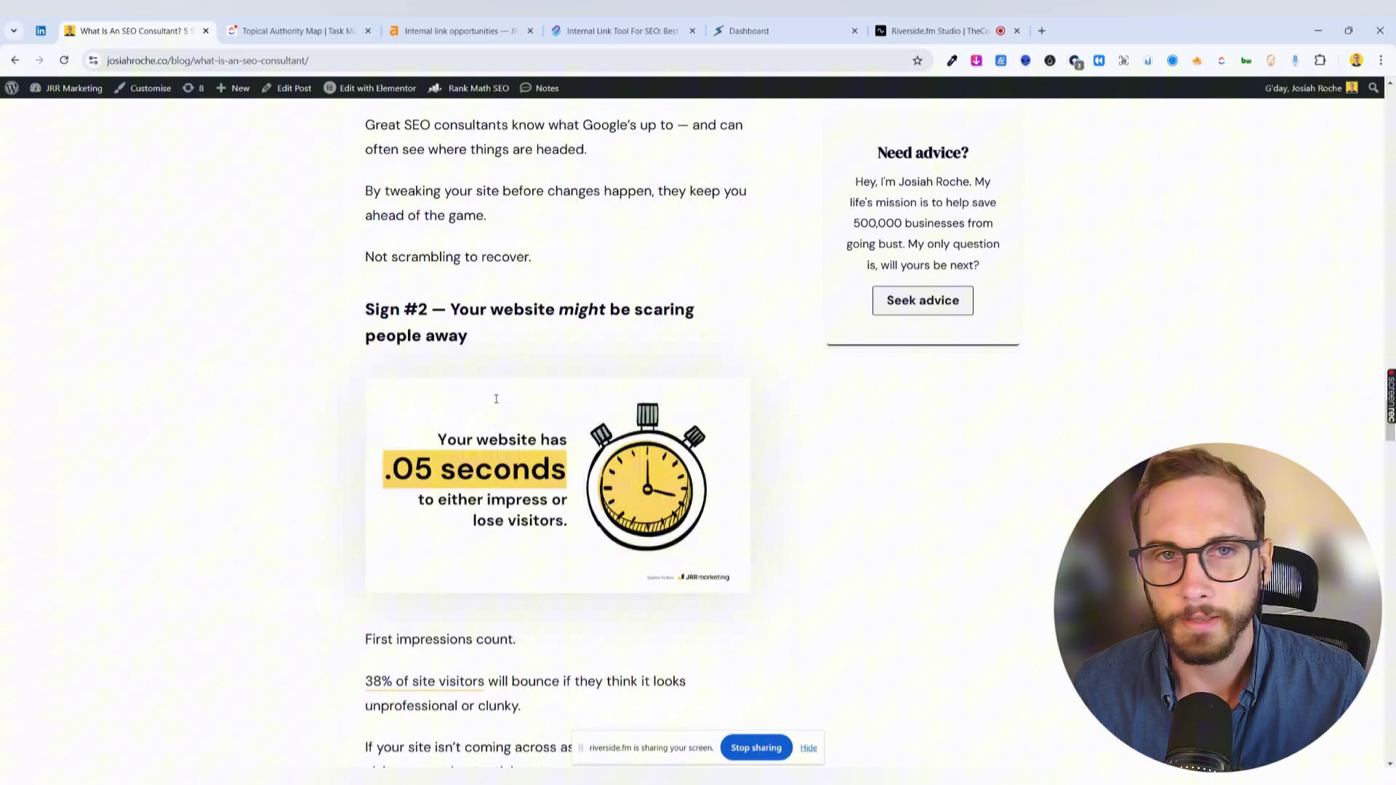
pyautogui.scroll(10, 425, 399)
pyautogui.scroll(10, 424, 398)
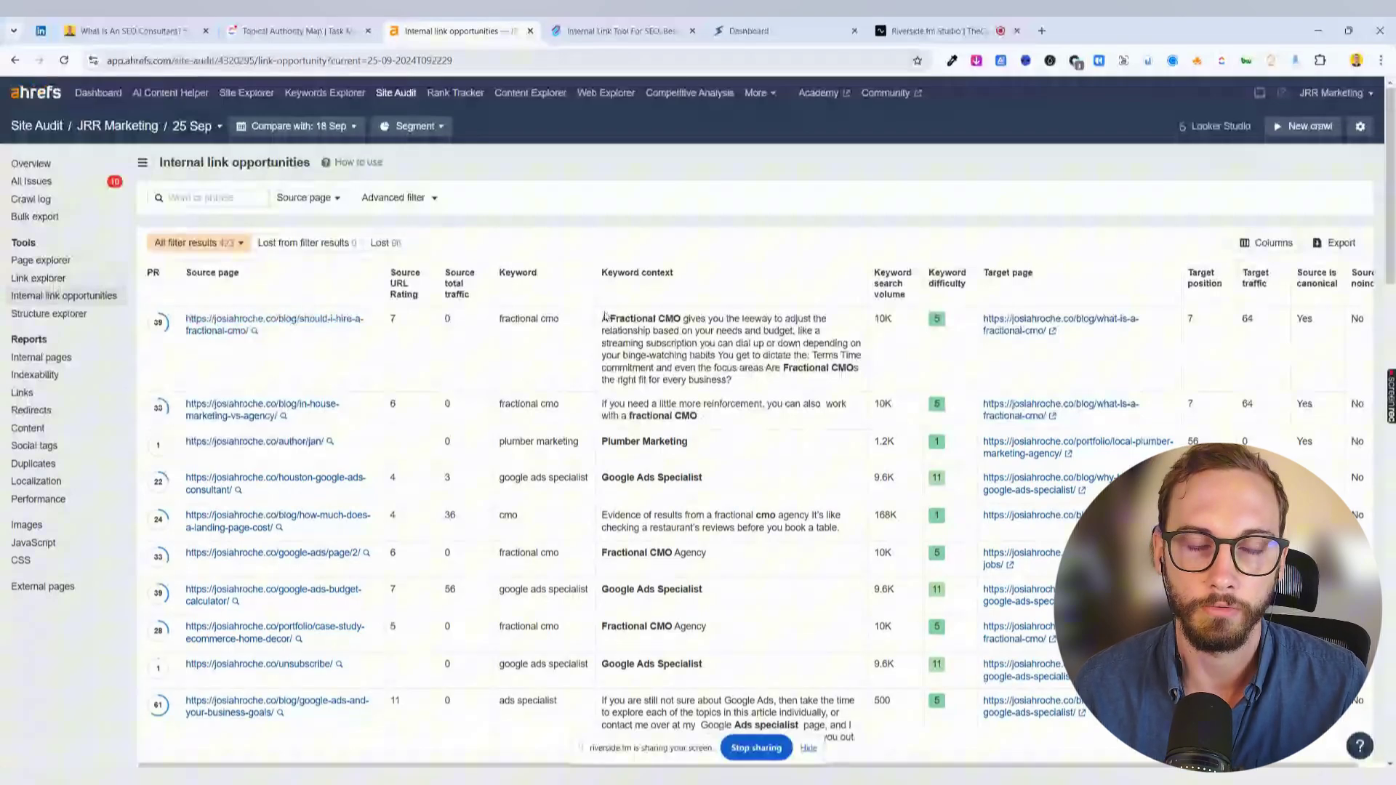
pyautogui.scroll(-6, 680, 380)
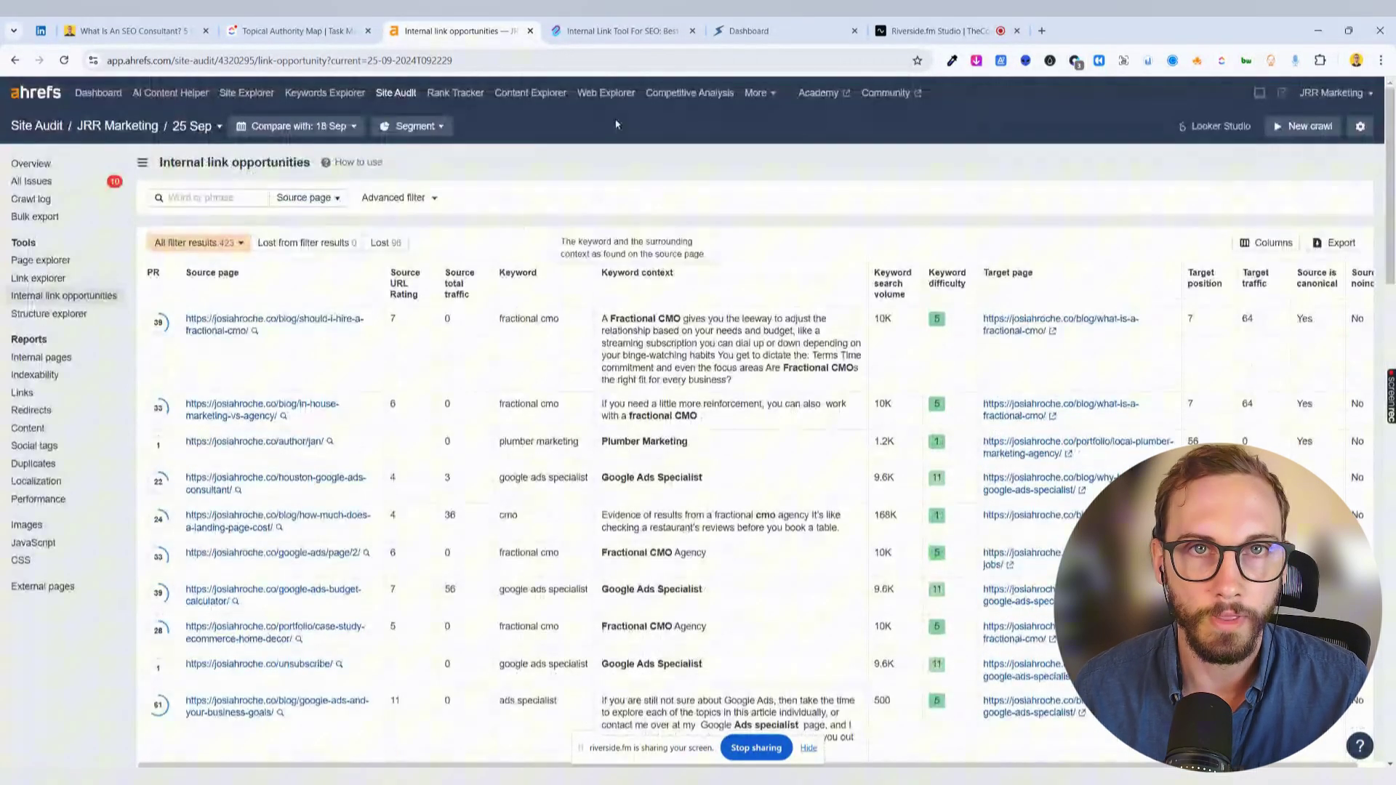
# - On the Link Whisper site, browse the feature sections and open the Topical Authority Map board
pyautogui.hotkey('ctrl', 'Tab')
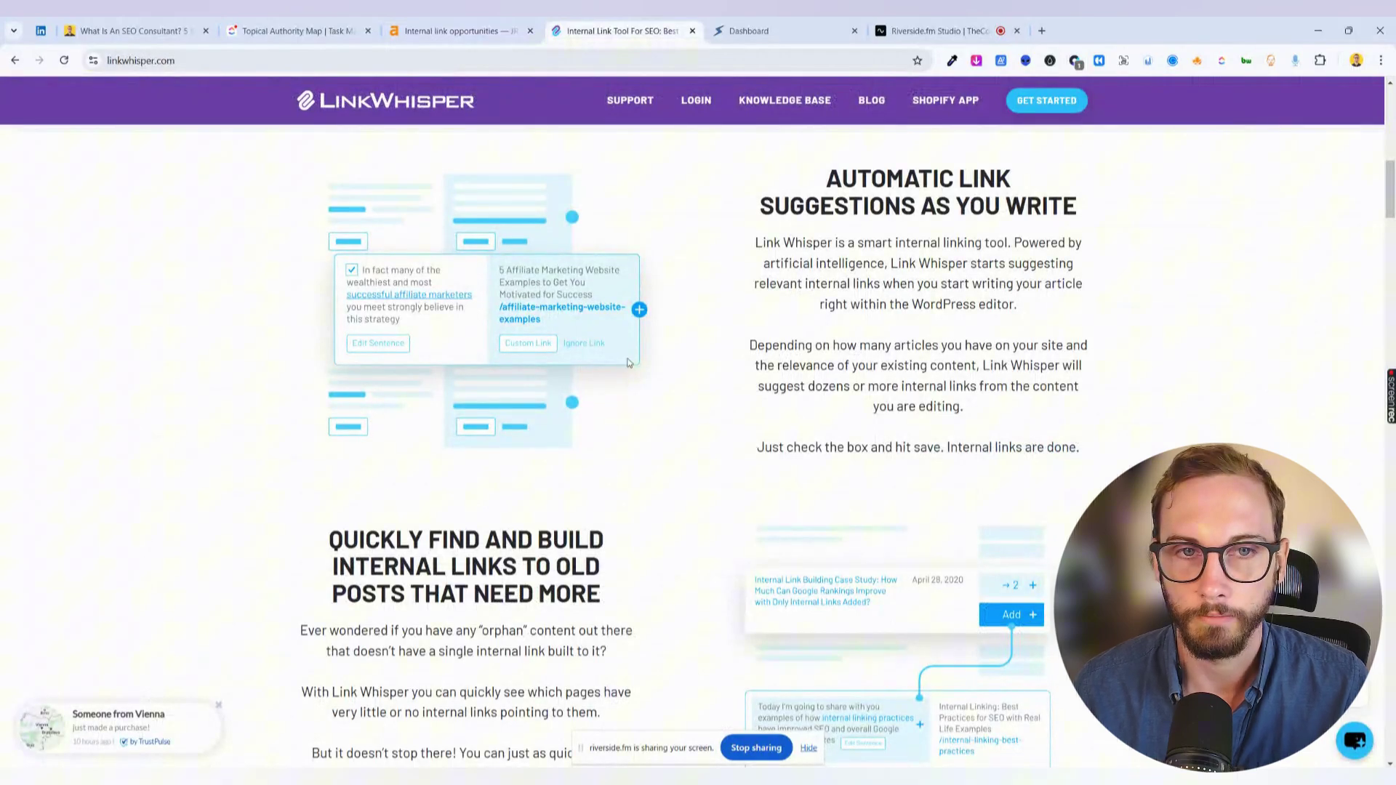
pyautogui.scroll(10, 629, 362)
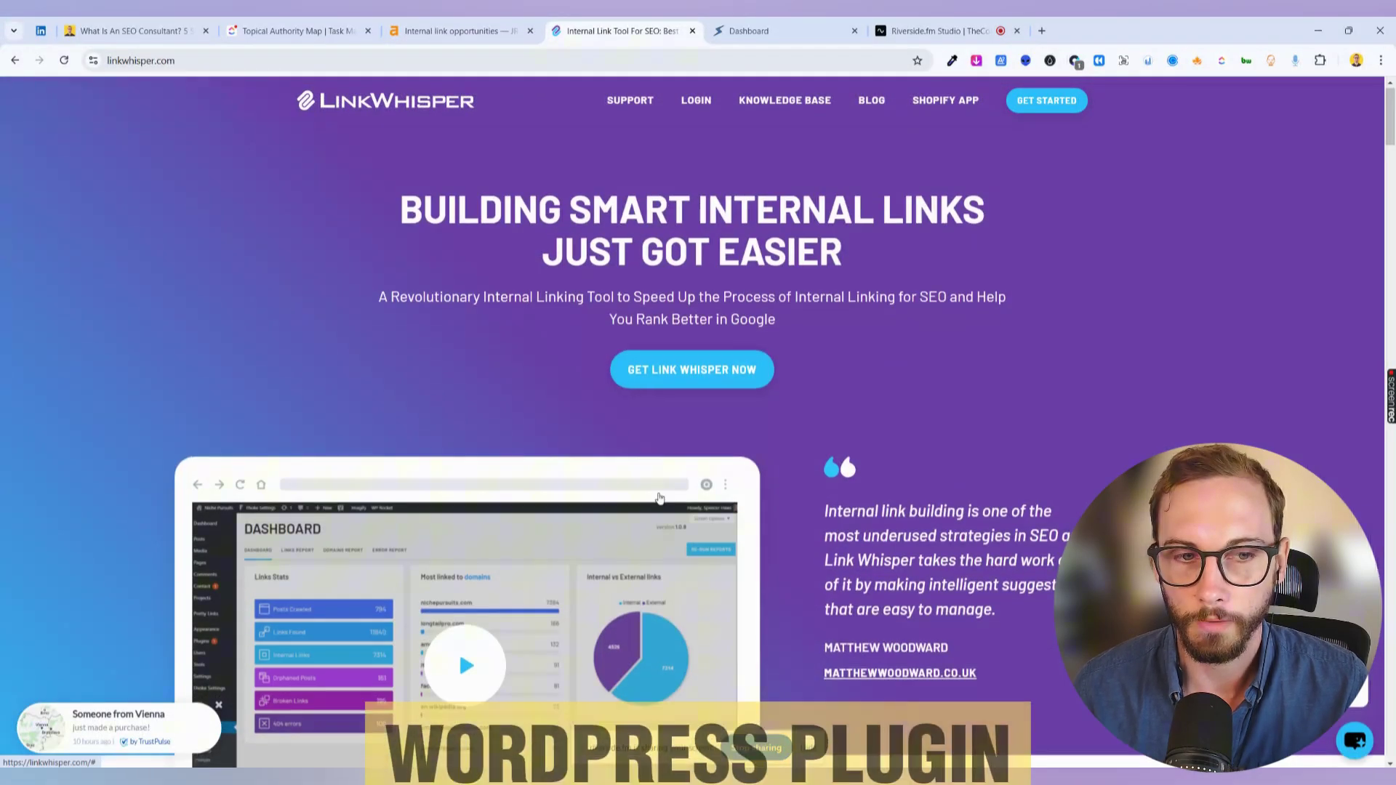
pyautogui.scroll(-10, 658, 496)
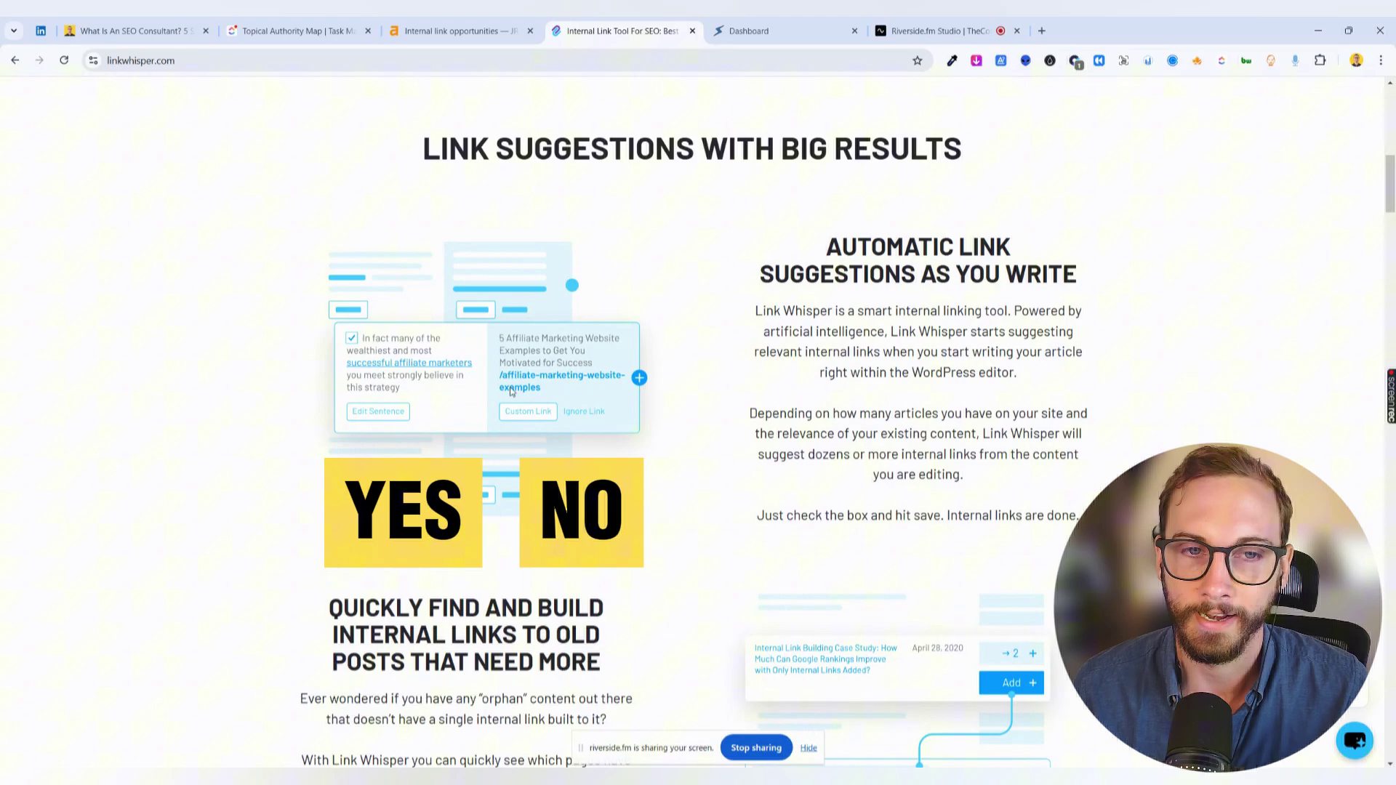
pyautogui.scroll(-2, 553, 422)
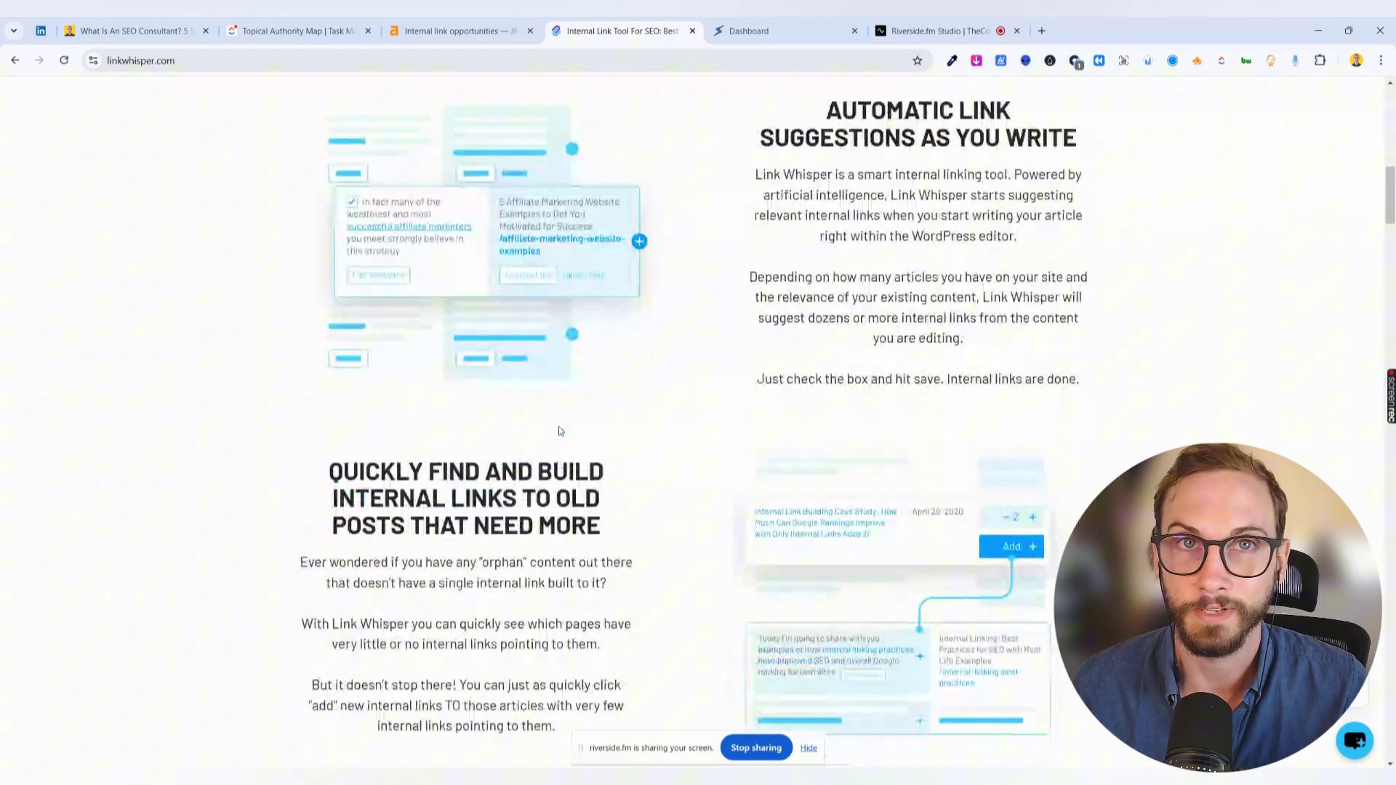
pyautogui.scroll(-4, 558, 441)
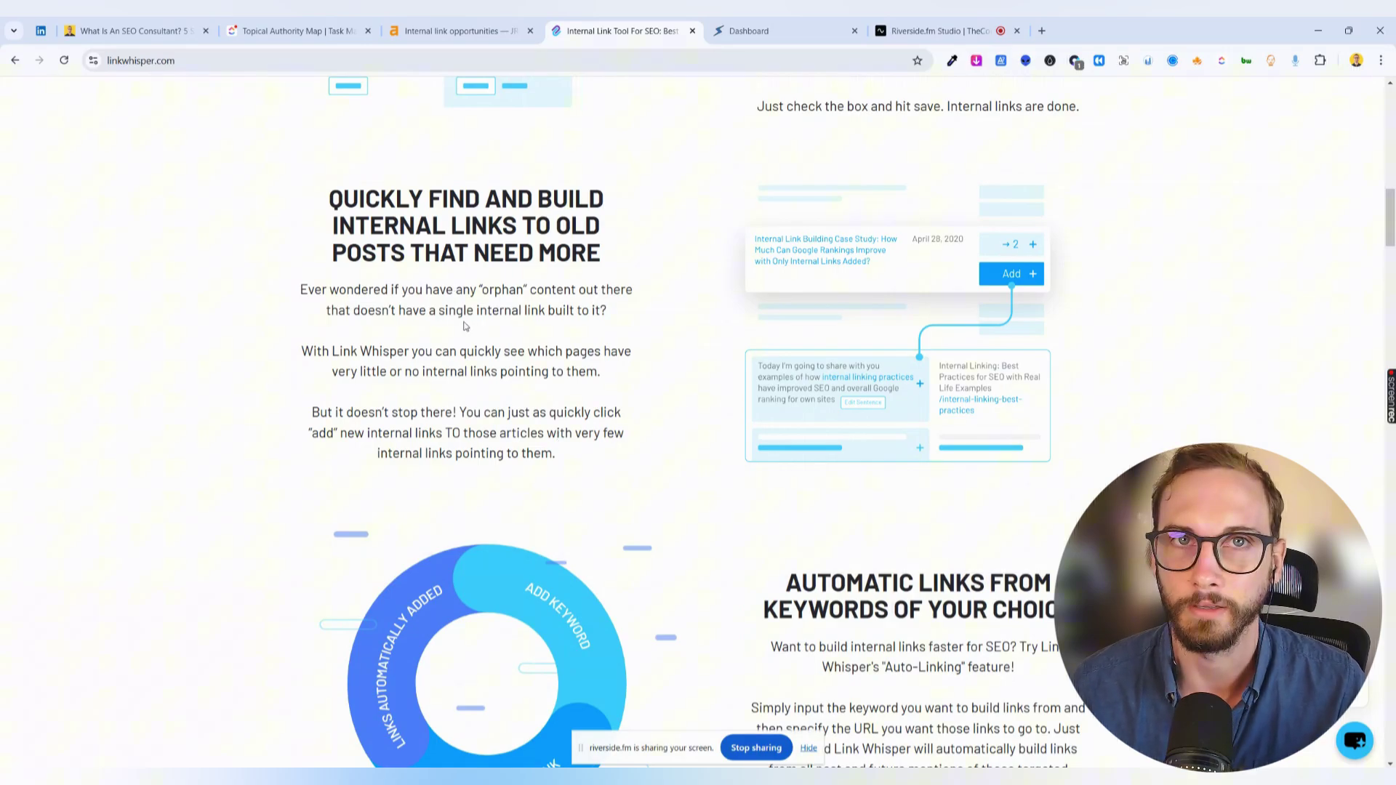
pyautogui.click(343, 32)
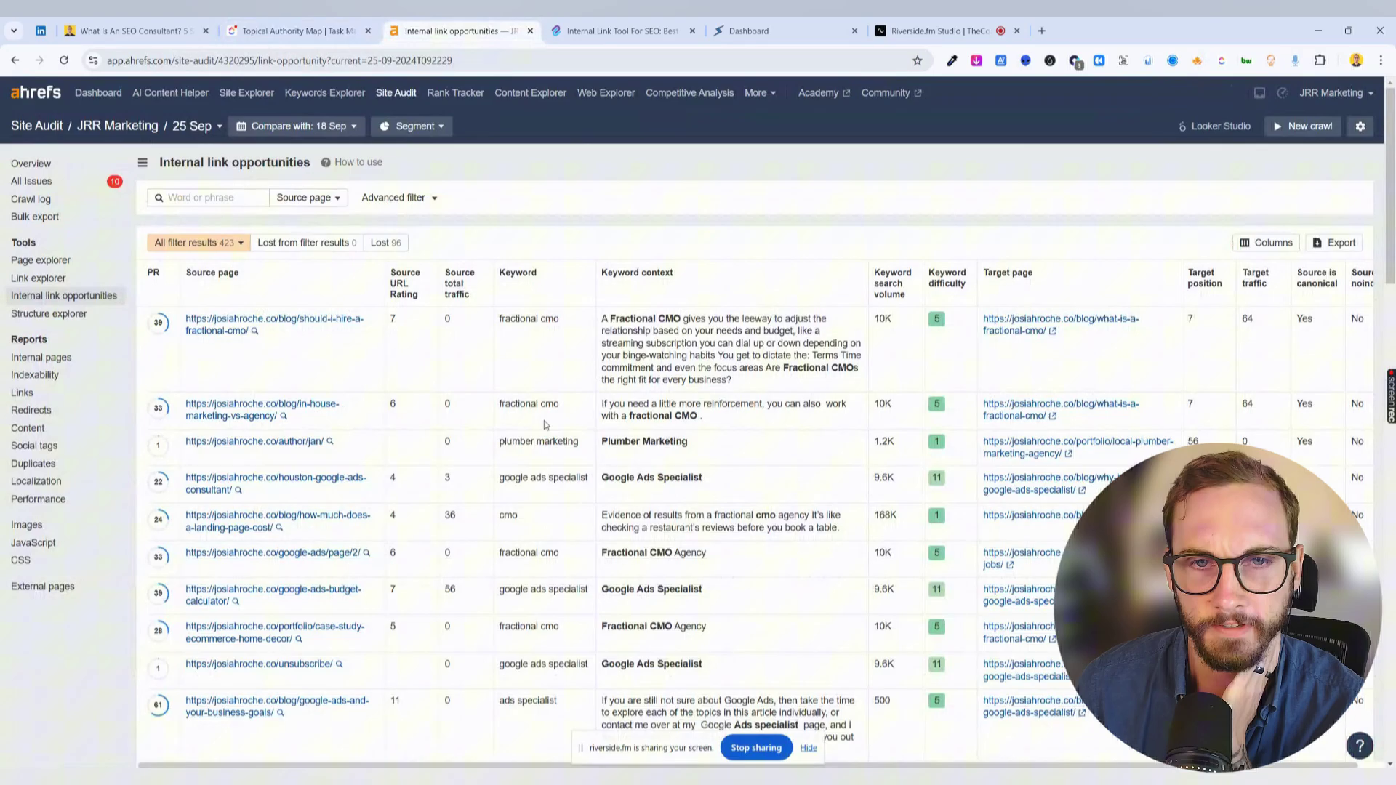
# - Scroll the Ahrefs internal link opportunities table, then go to the LinkStorm dashboard for josiahroche.co
pyautogui.scroll(-2, 560, 380)
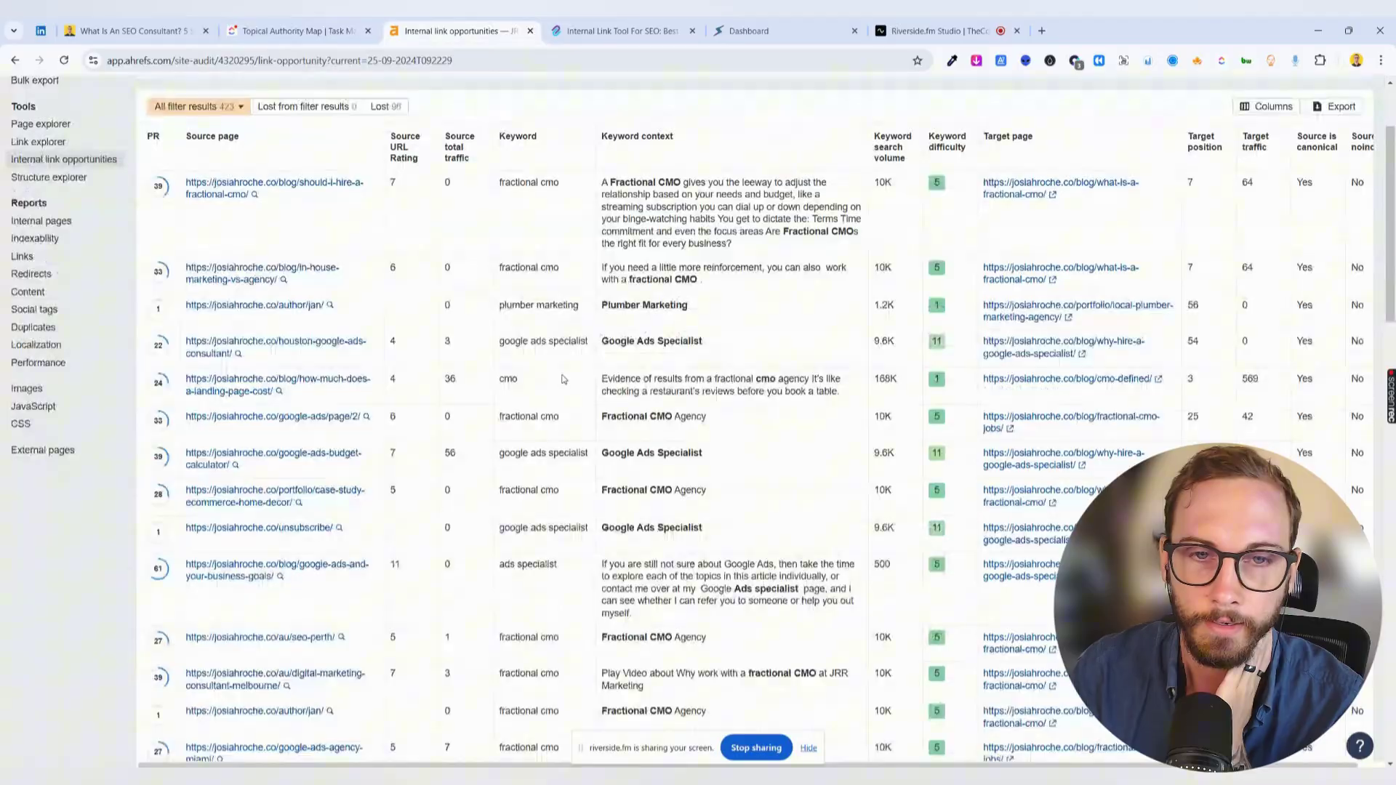
pyautogui.scroll(-10, 716, 351)
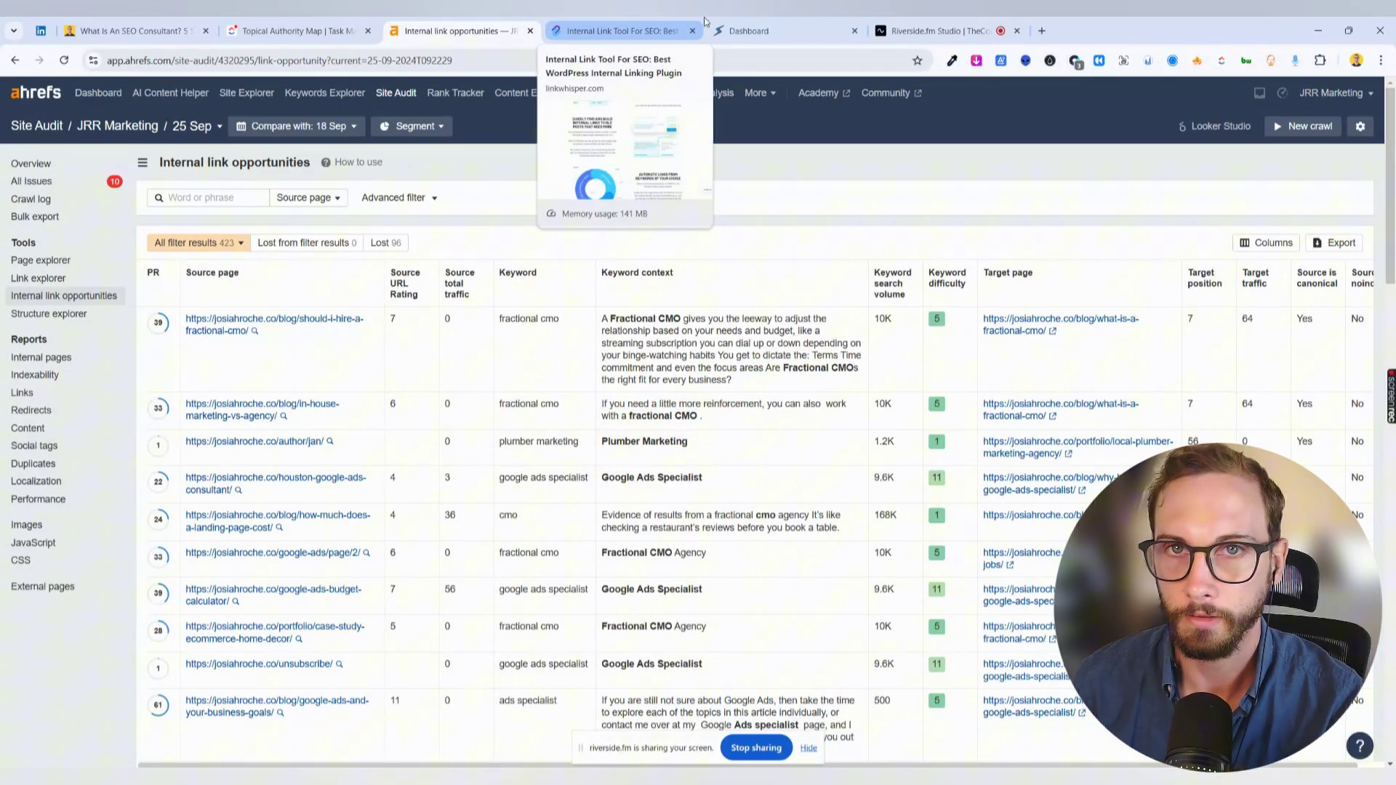
pyautogui.click(746, 31)
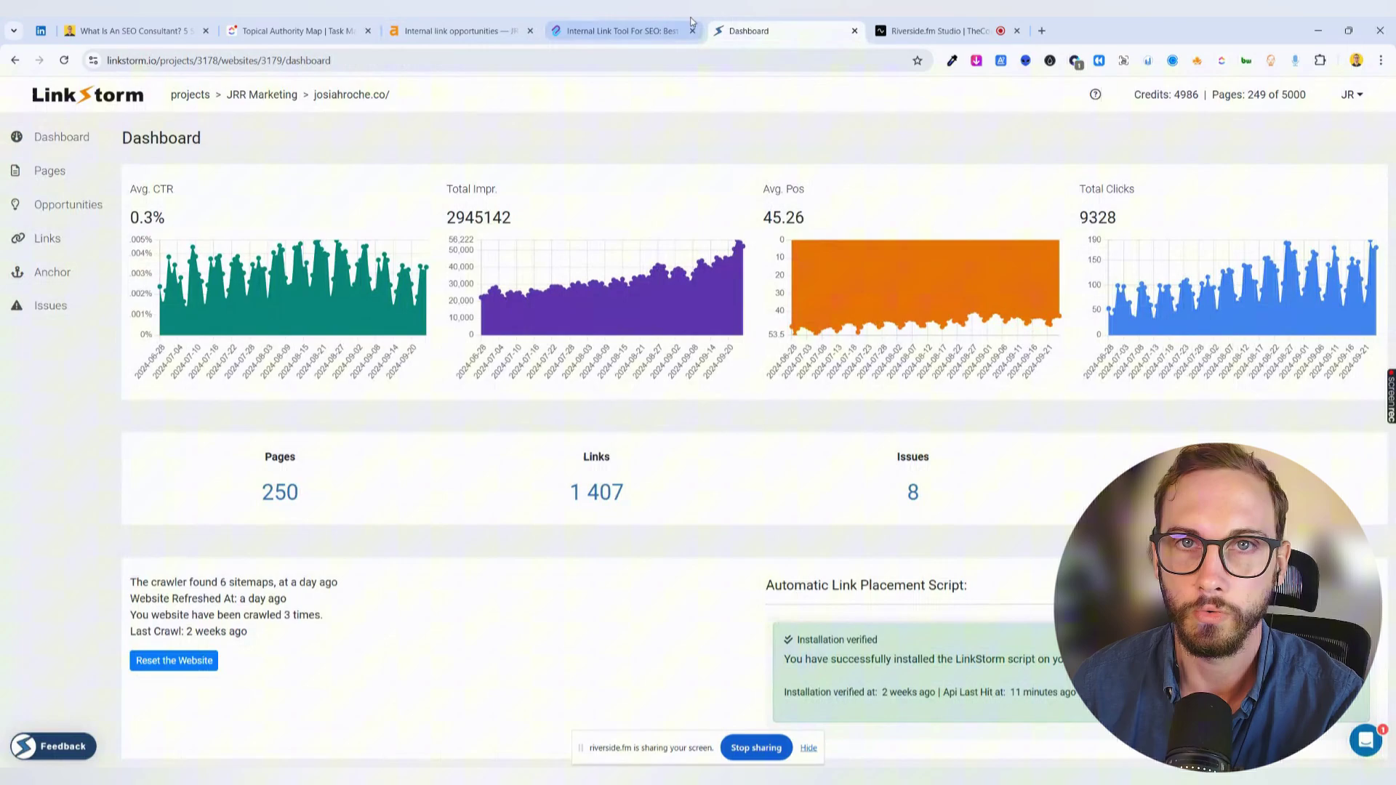
pyautogui.click(622, 30)
pyautogui.scroll(-3, 651, 421)
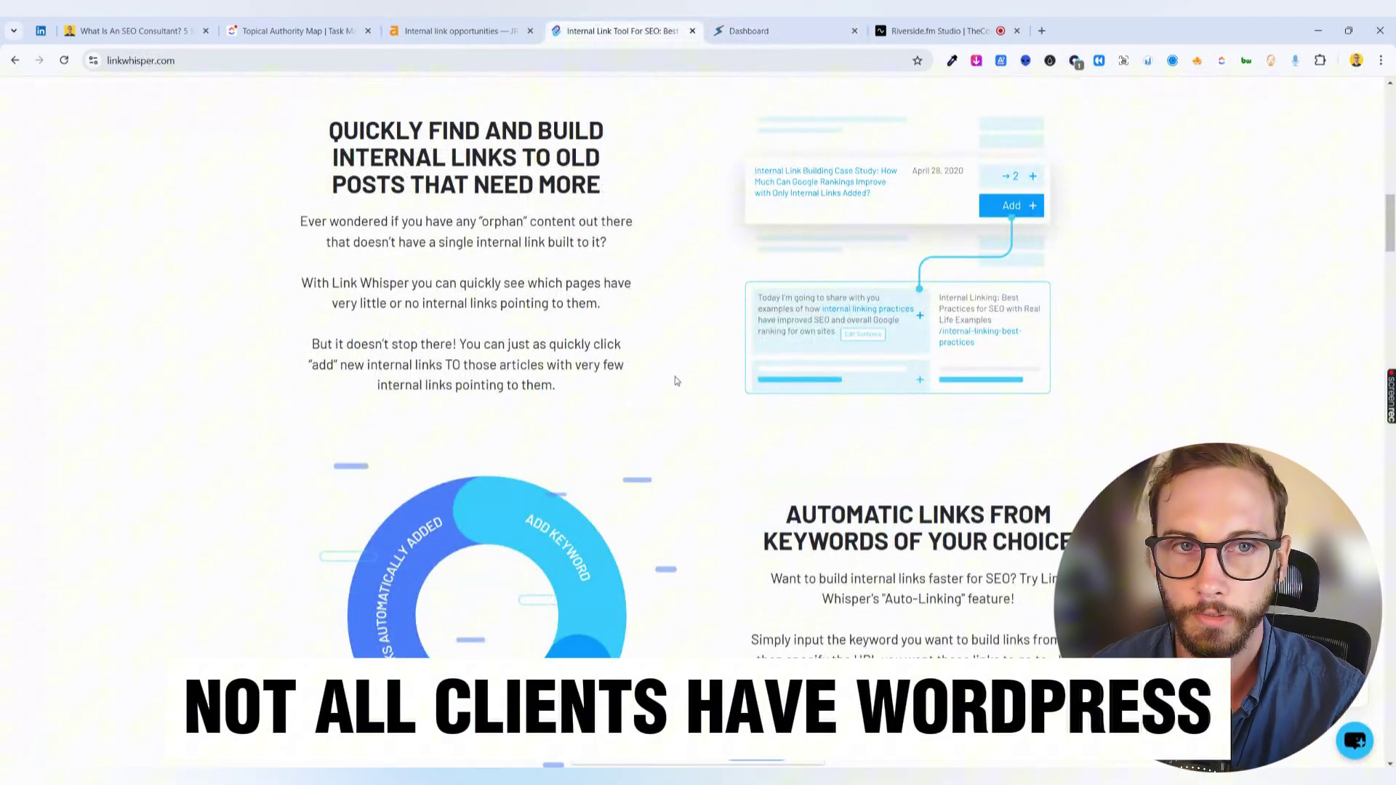
pyautogui.scroll(-2, 676, 380)
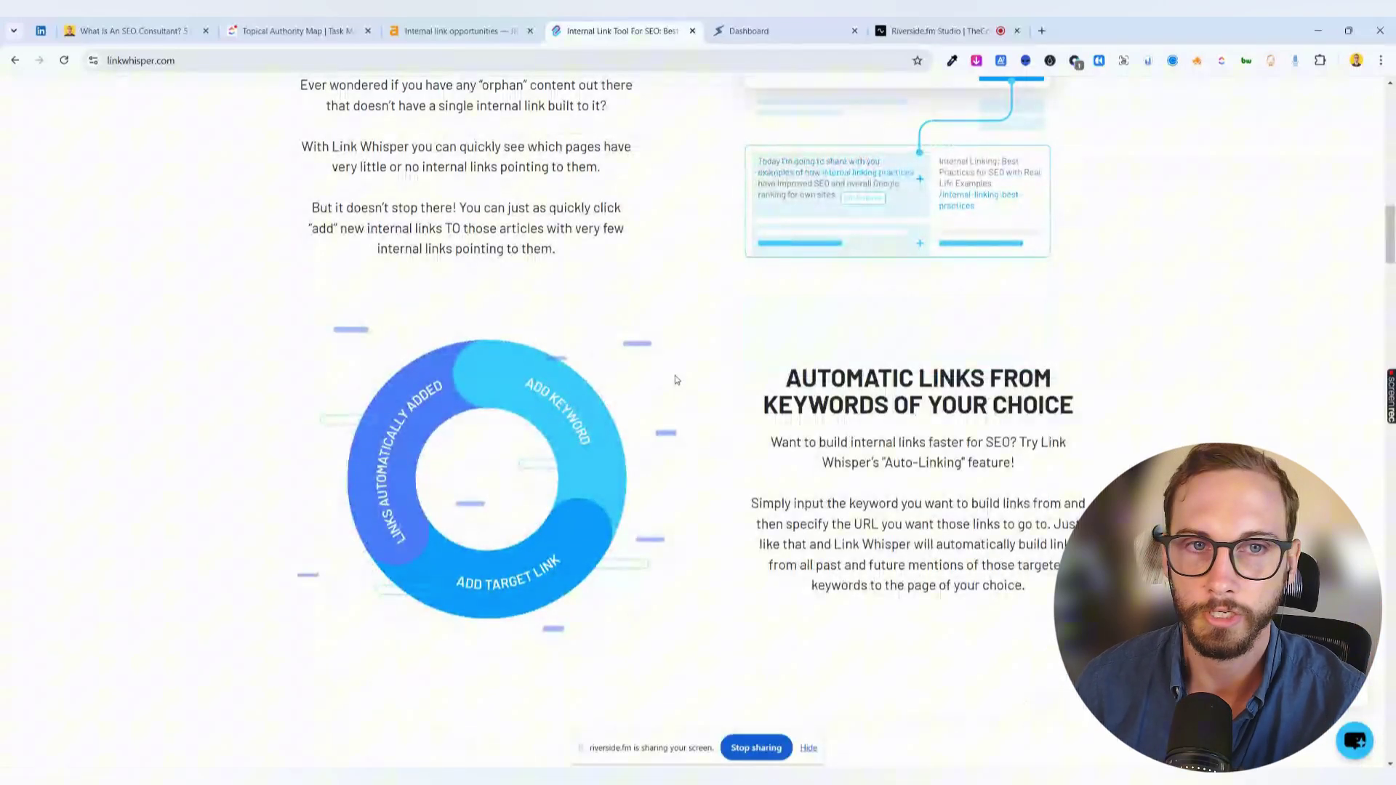
pyautogui.scroll(-1, 675, 378)
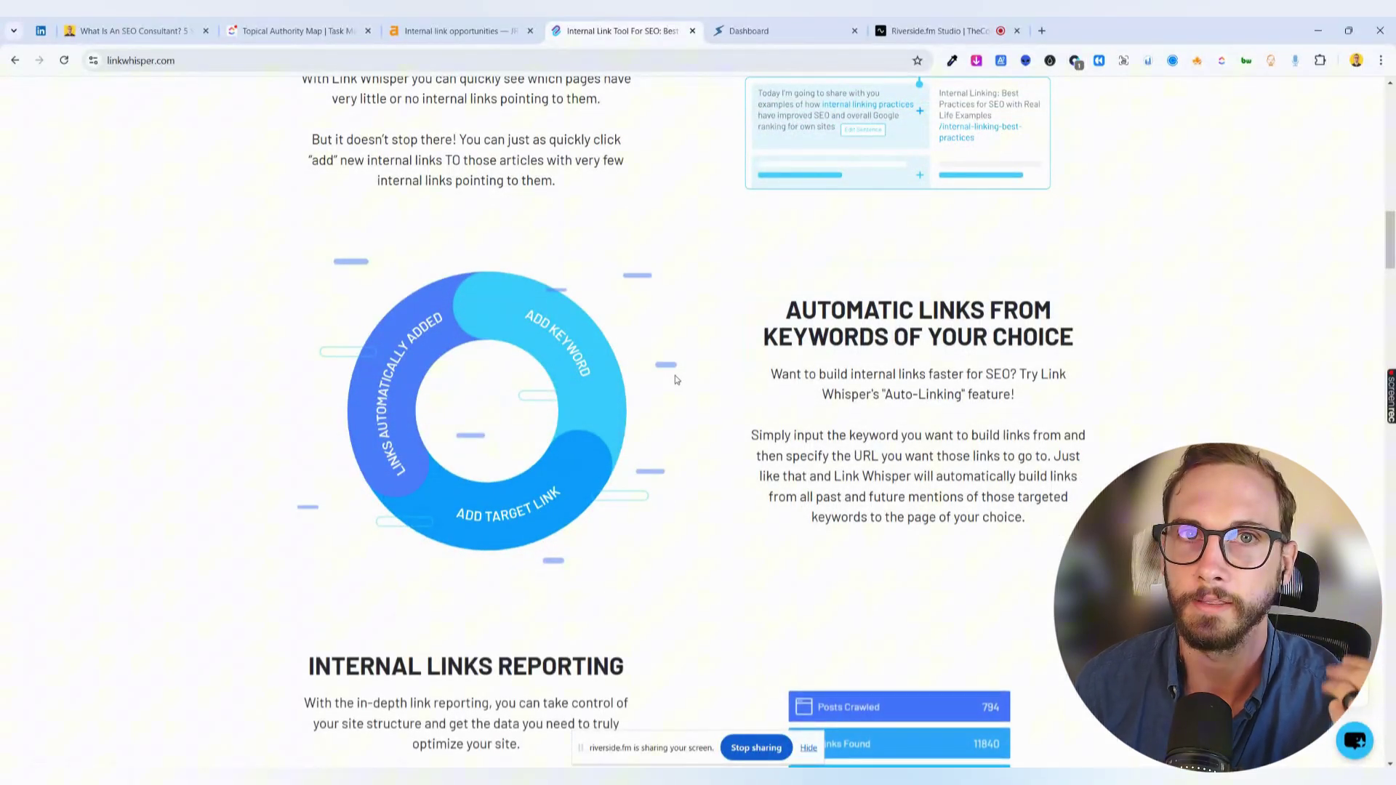
pyautogui.scroll(-1, 676, 379)
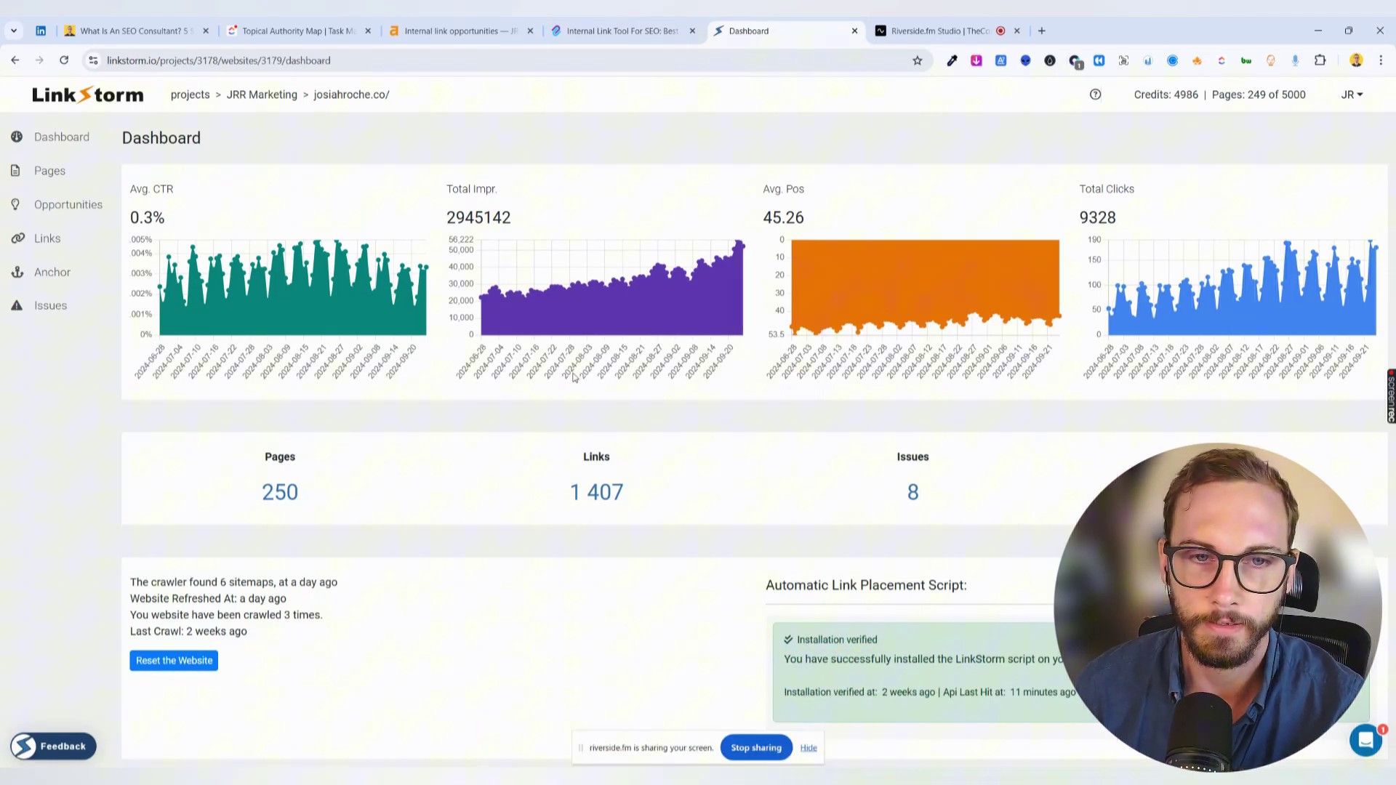
# - Flip between the Ahrefs, Link Whisper and LinkStorm tabs, ending on LinkStorm's link opportunities
pyautogui.click(451, 30)
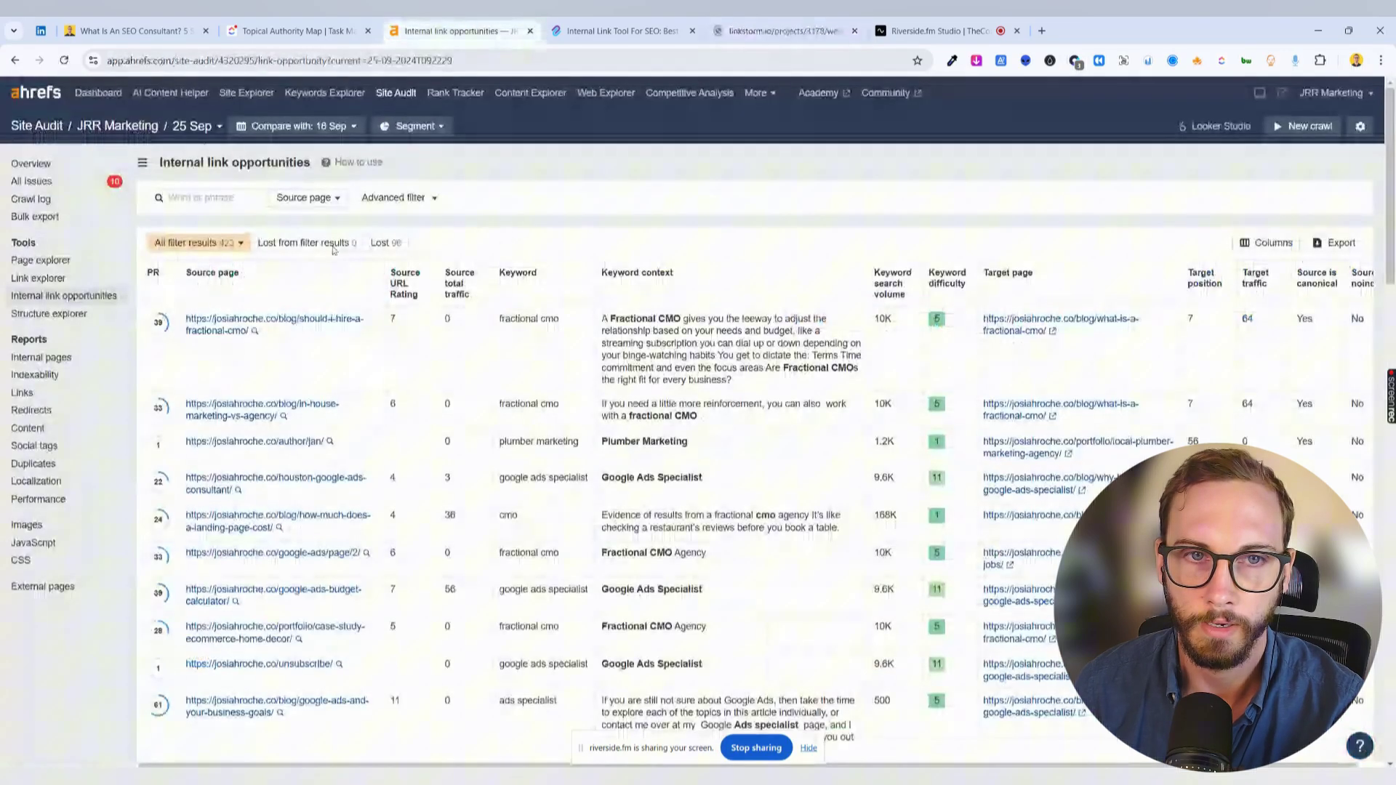
pyautogui.click(771, 31)
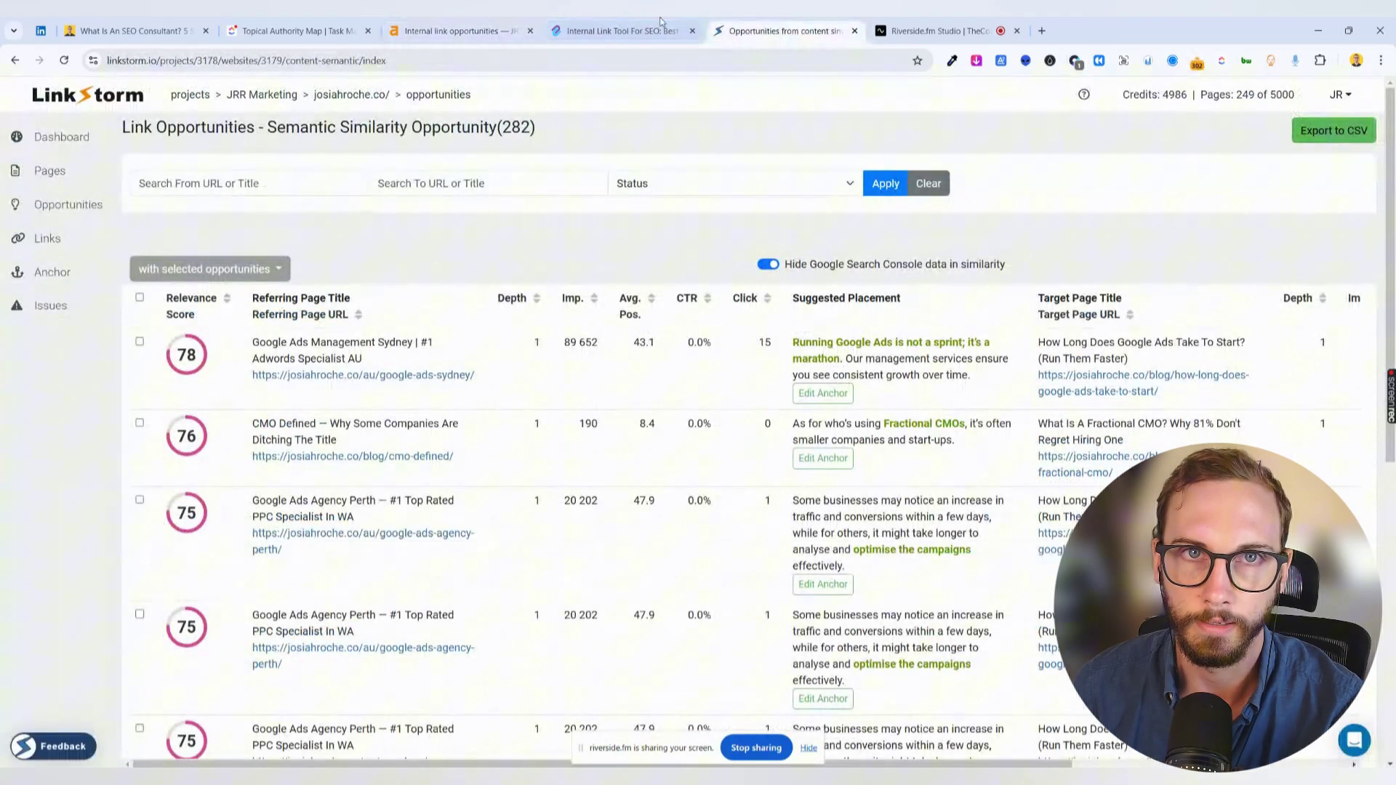
pyautogui.click(658, 29)
pyautogui.click(785, 30)
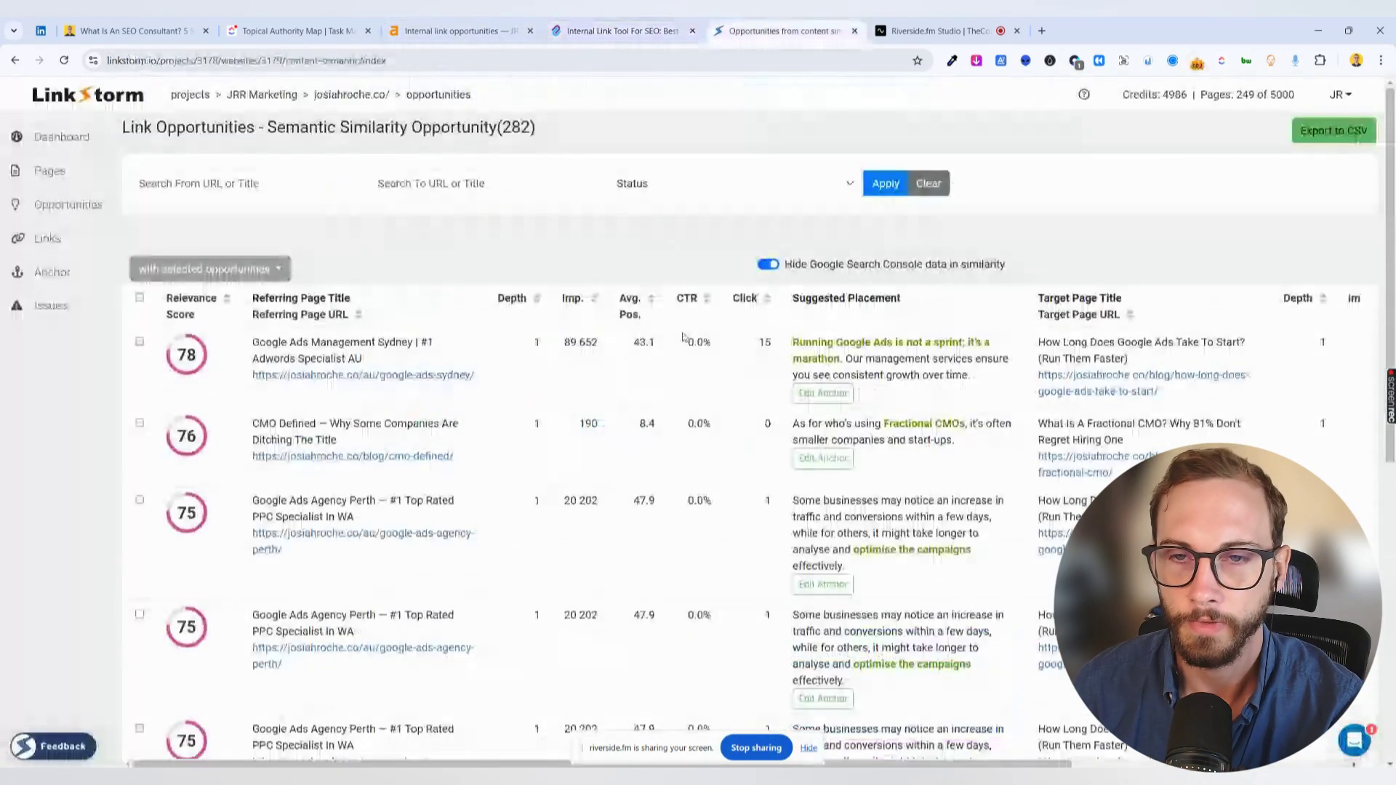
pyautogui.click(638, 26)
pyautogui.click(782, 31)
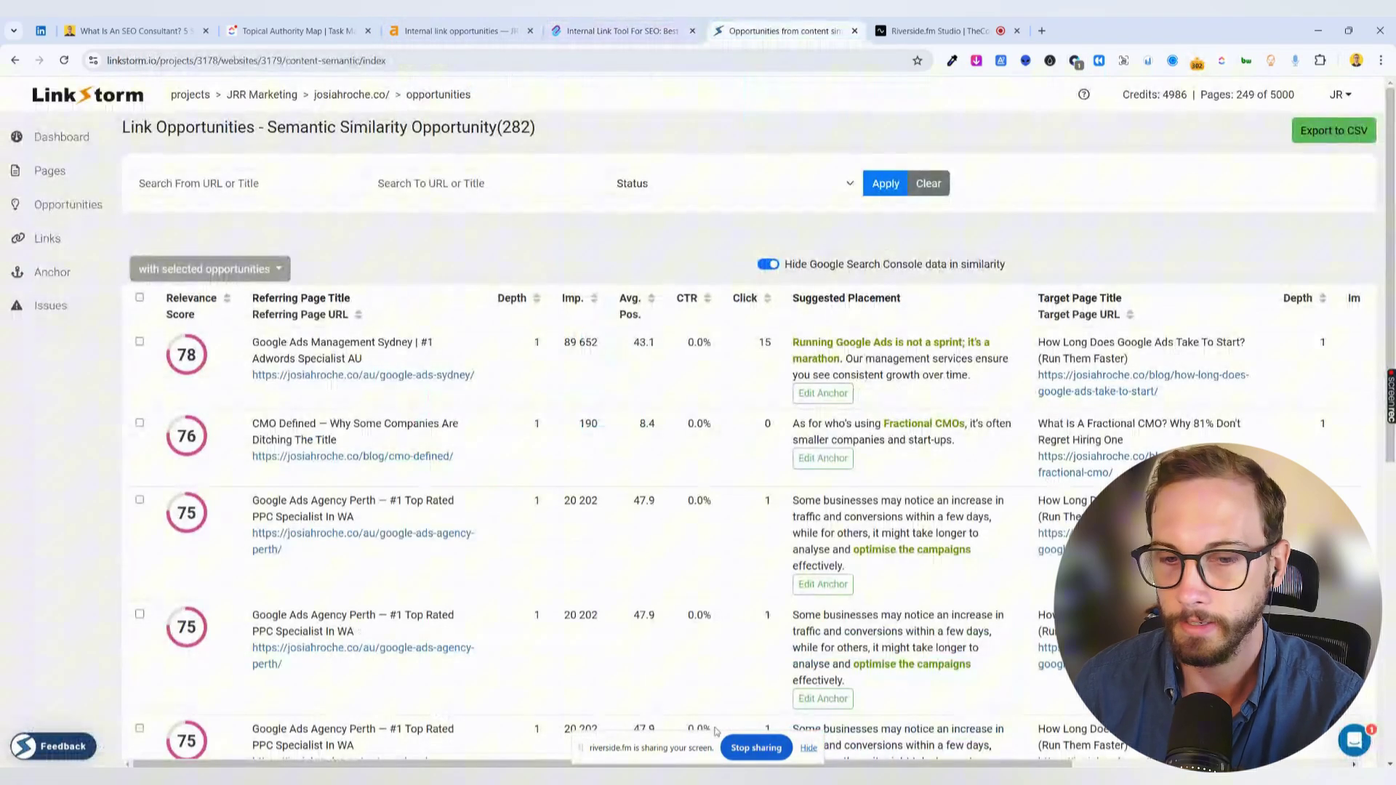
# - Scroll the semantic opportunity table right and back, and highlight the first row's suggested anchor sentence
pyautogui.moveTo(506, 763); pyautogui.dragTo(784, 763)
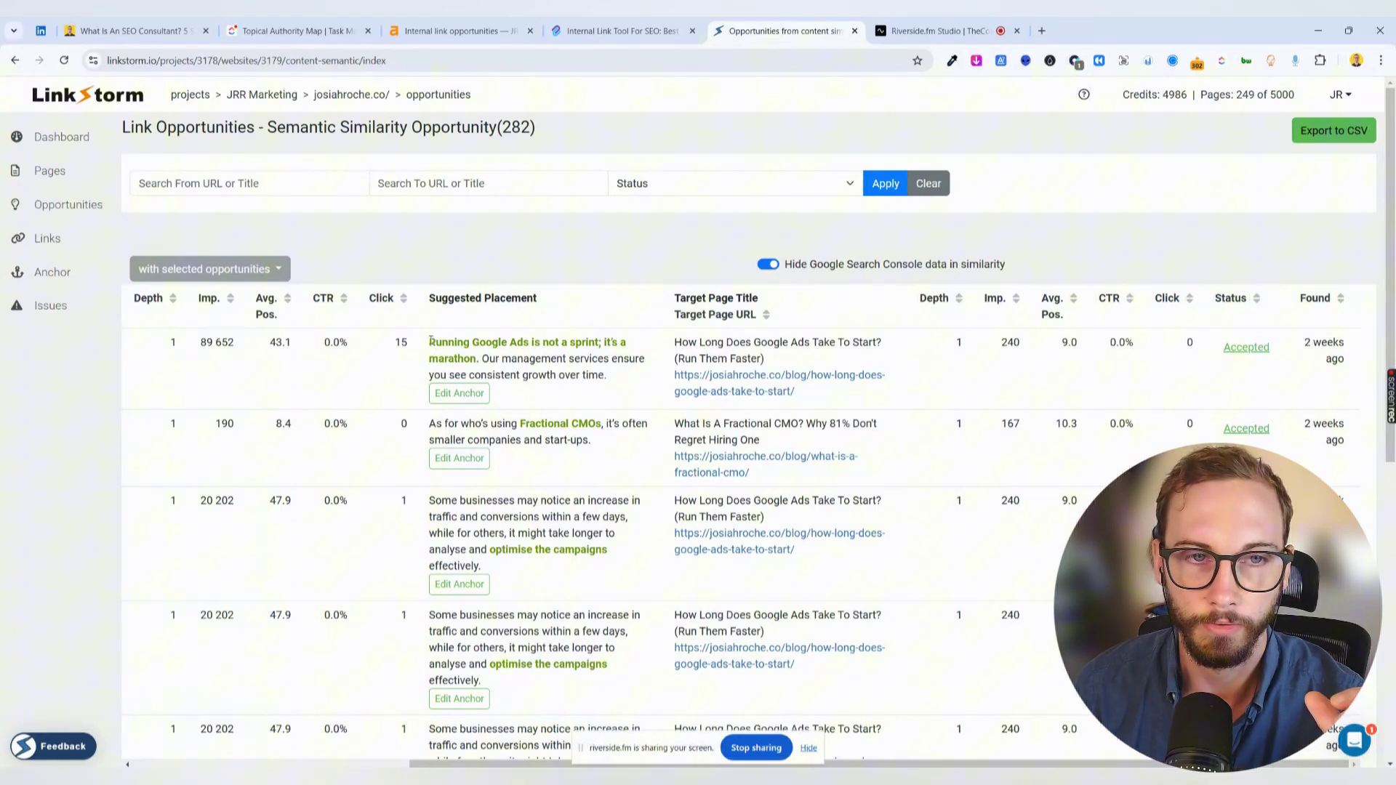
pyautogui.moveTo(431, 340); pyautogui.dragTo(478, 358)
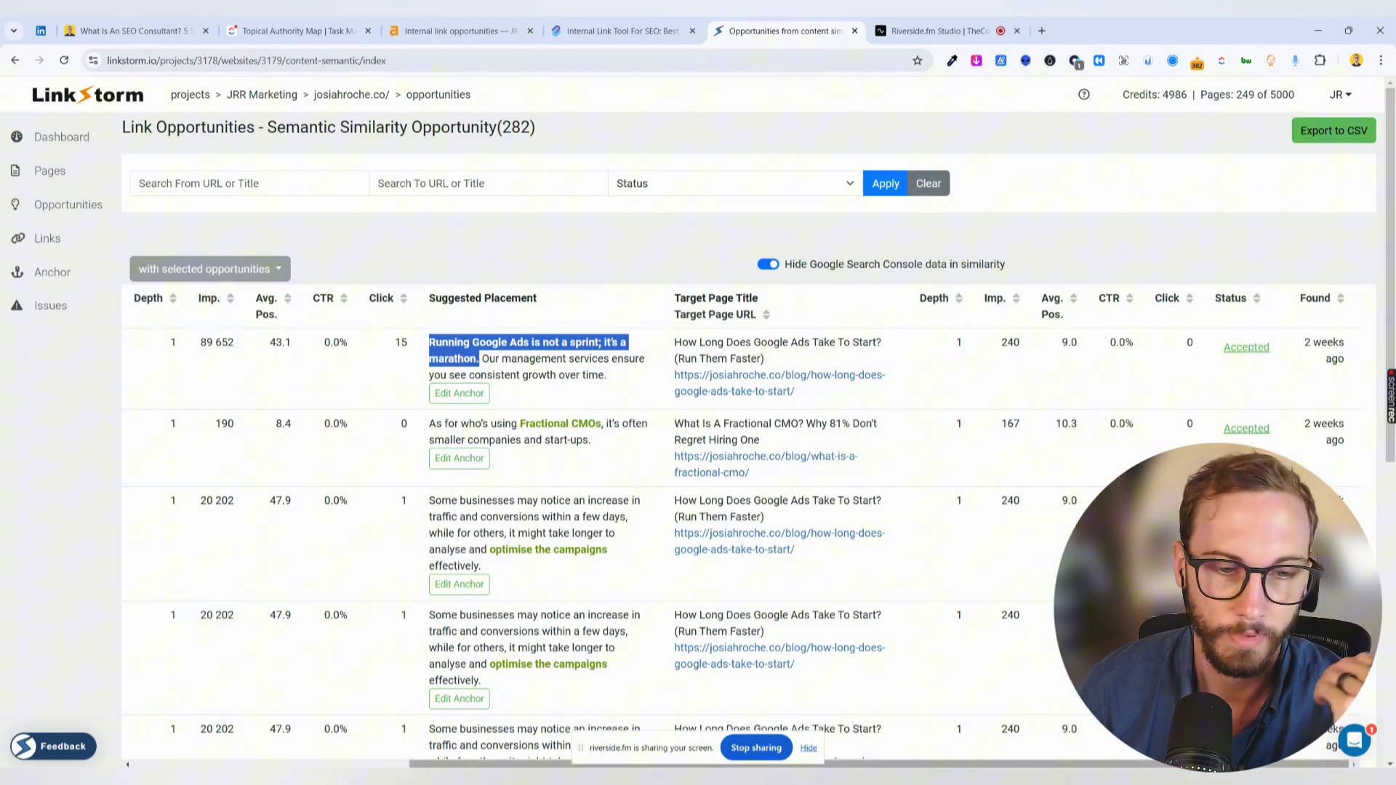
pyautogui.moveTo(454, 764); pyautogui.dragTo(211, 596)
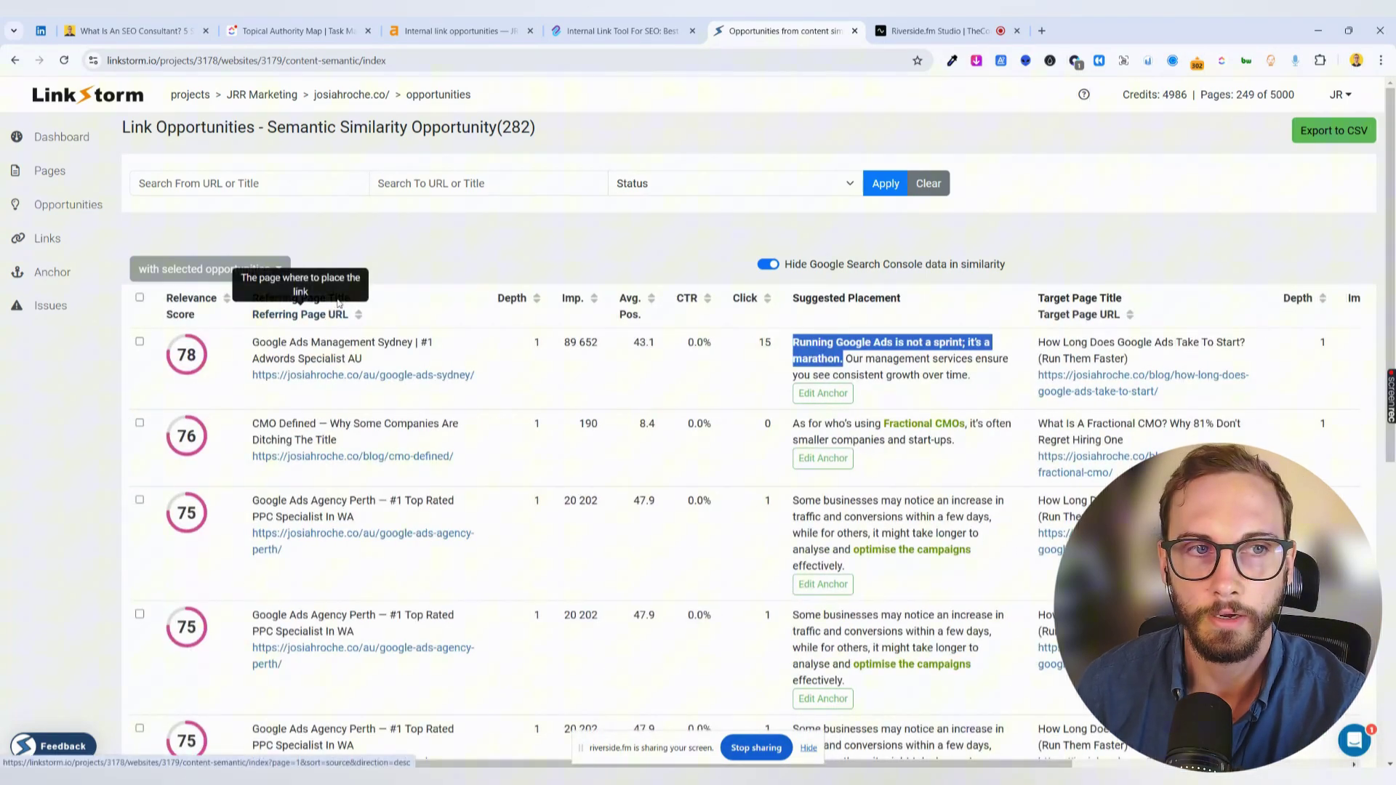
pyautogui.click(424, 247)
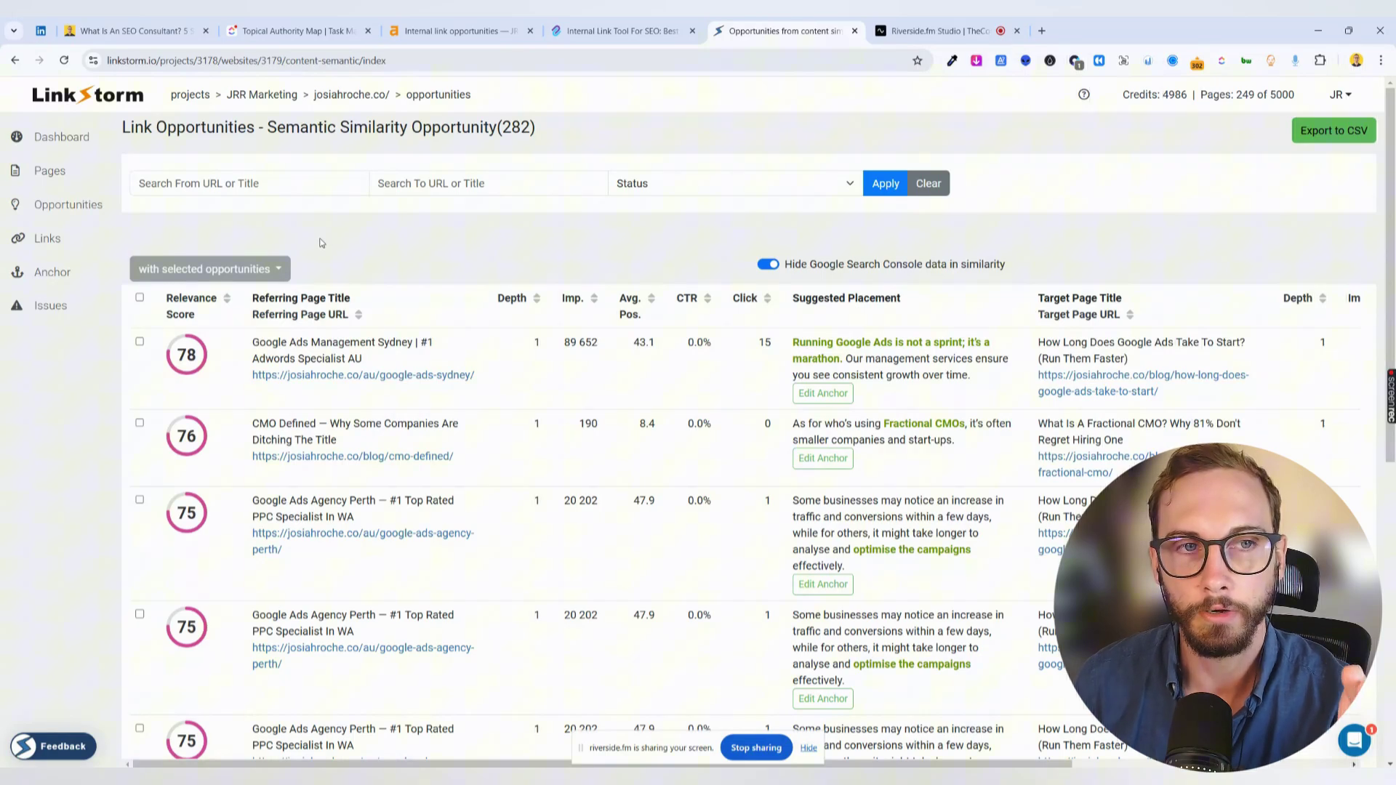
pyautogui.scroll(-2, 320, 277)
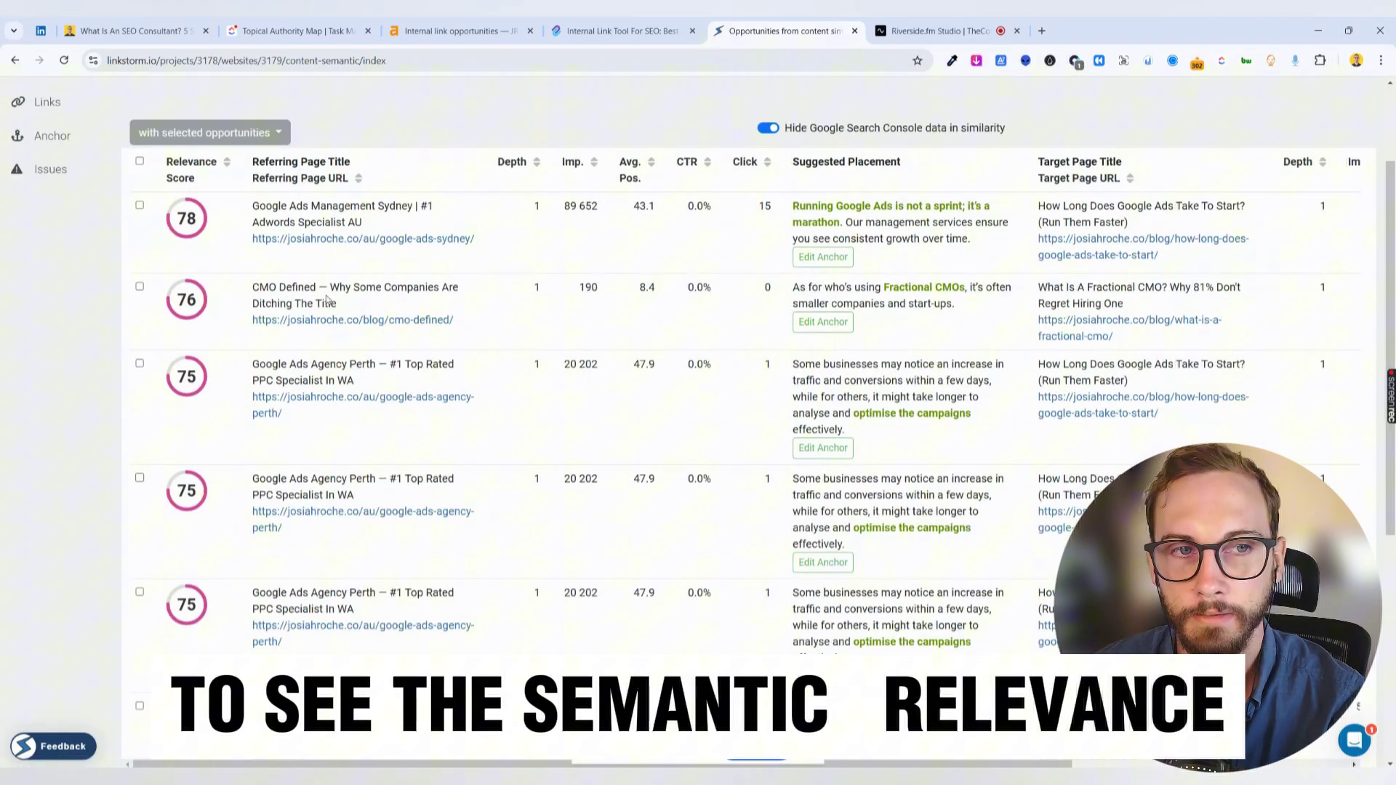
pyautogui.scroll(2, 431, 283)
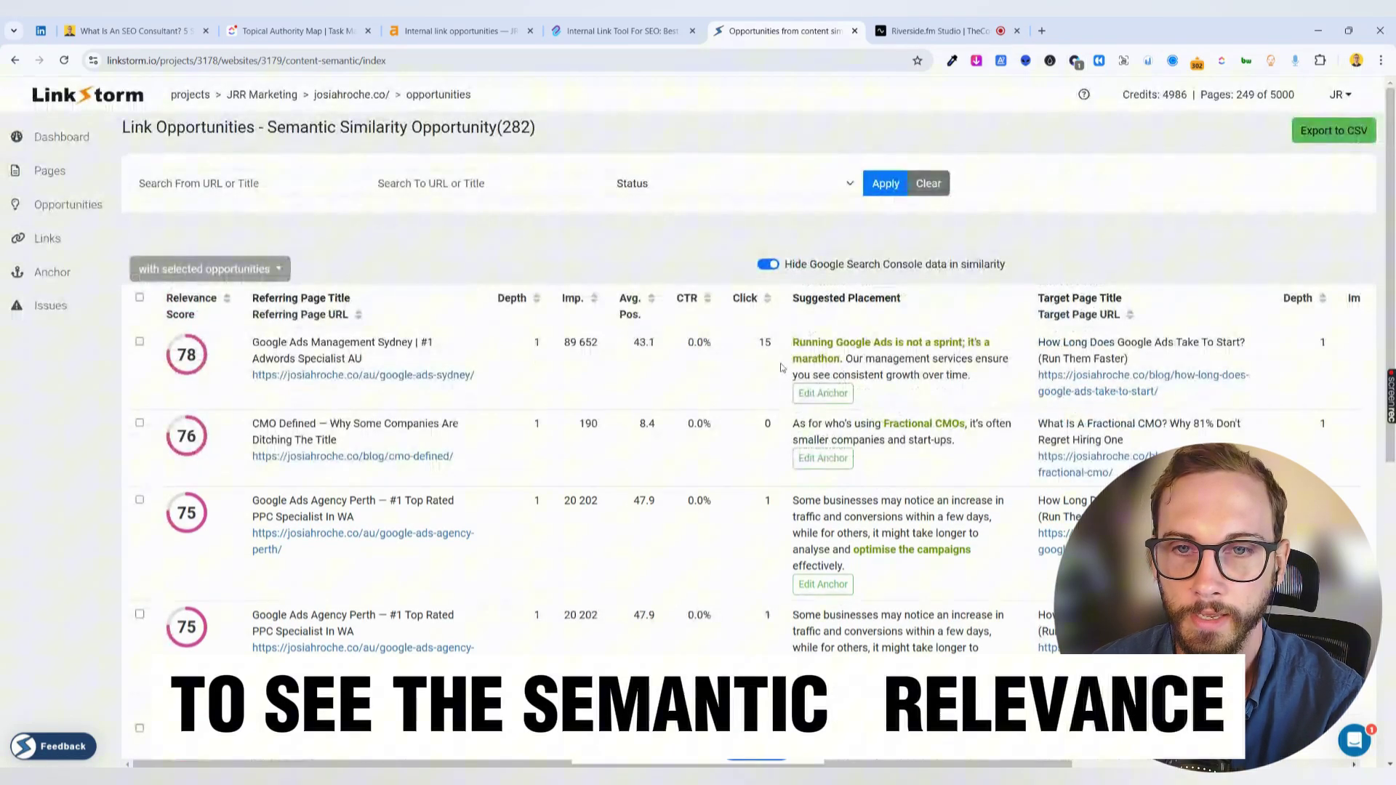
pyautogui.moveTo(805, 344); pyautogui.dragTo(833, 355)
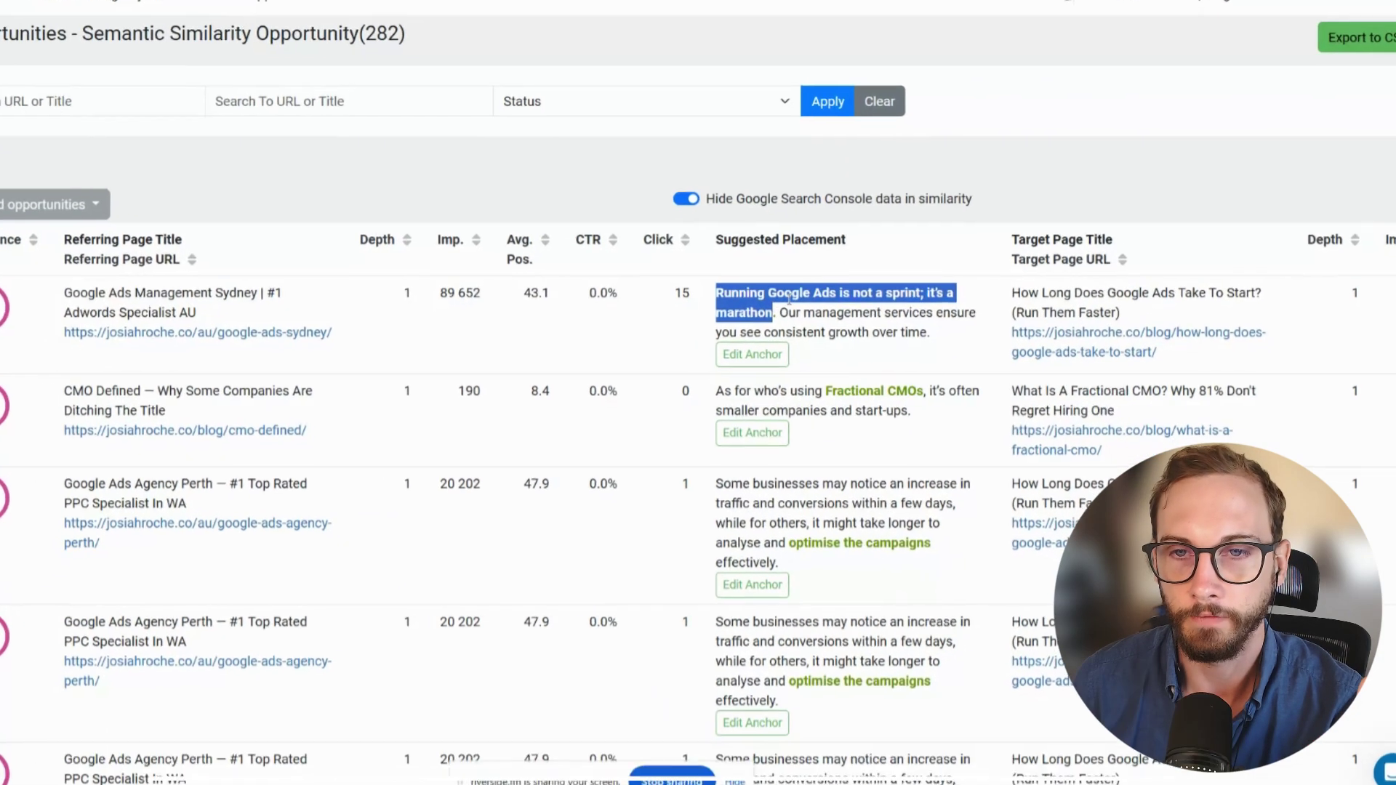
pyautogui.click(836, 357)
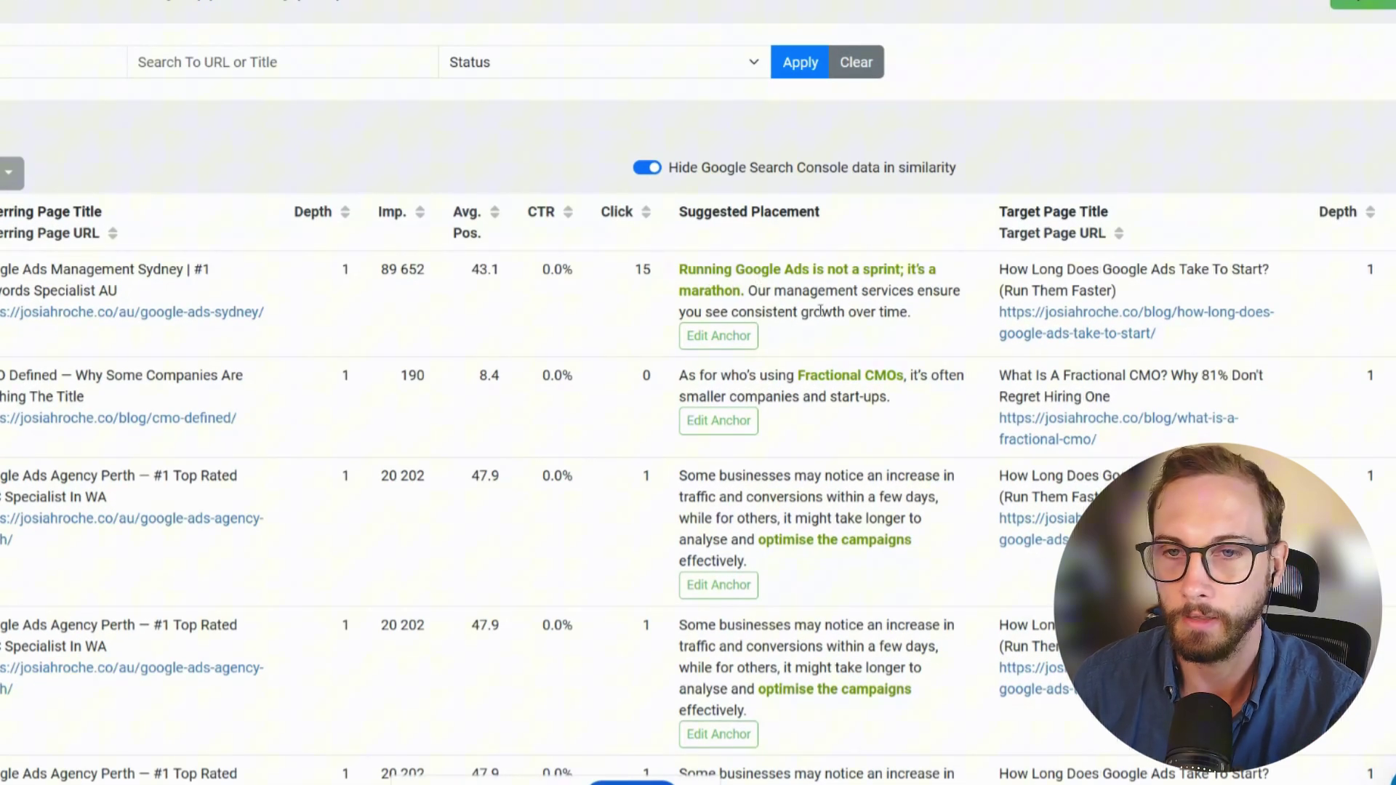
pyautogui.moveTo(672, 272); pyautogui.dragTo(807, 270)
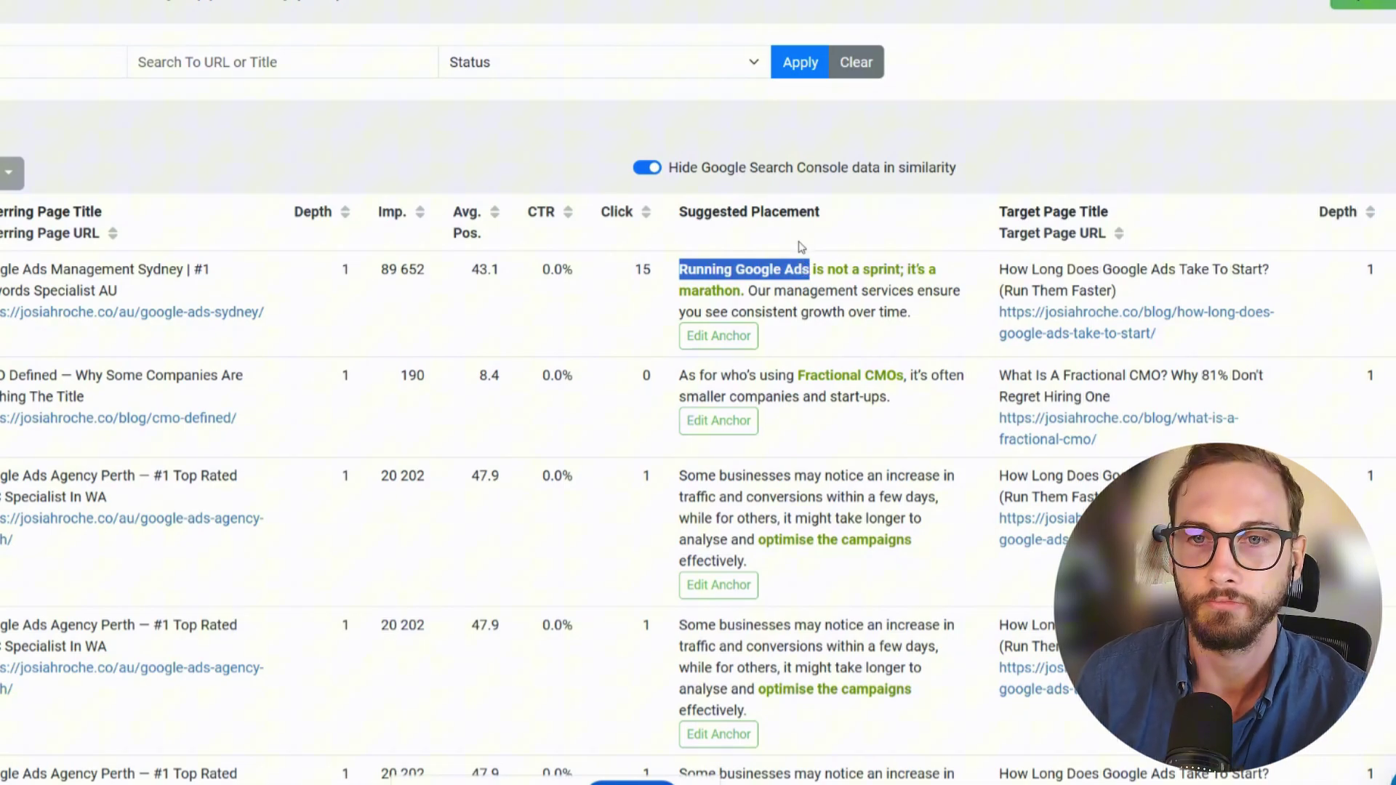
pyautogui.moveTo(679, 270); pyautogui.dragTo(737, 292)
pyautogui.moveTo(798, 375); pyautogui.dragTo(905, 375)
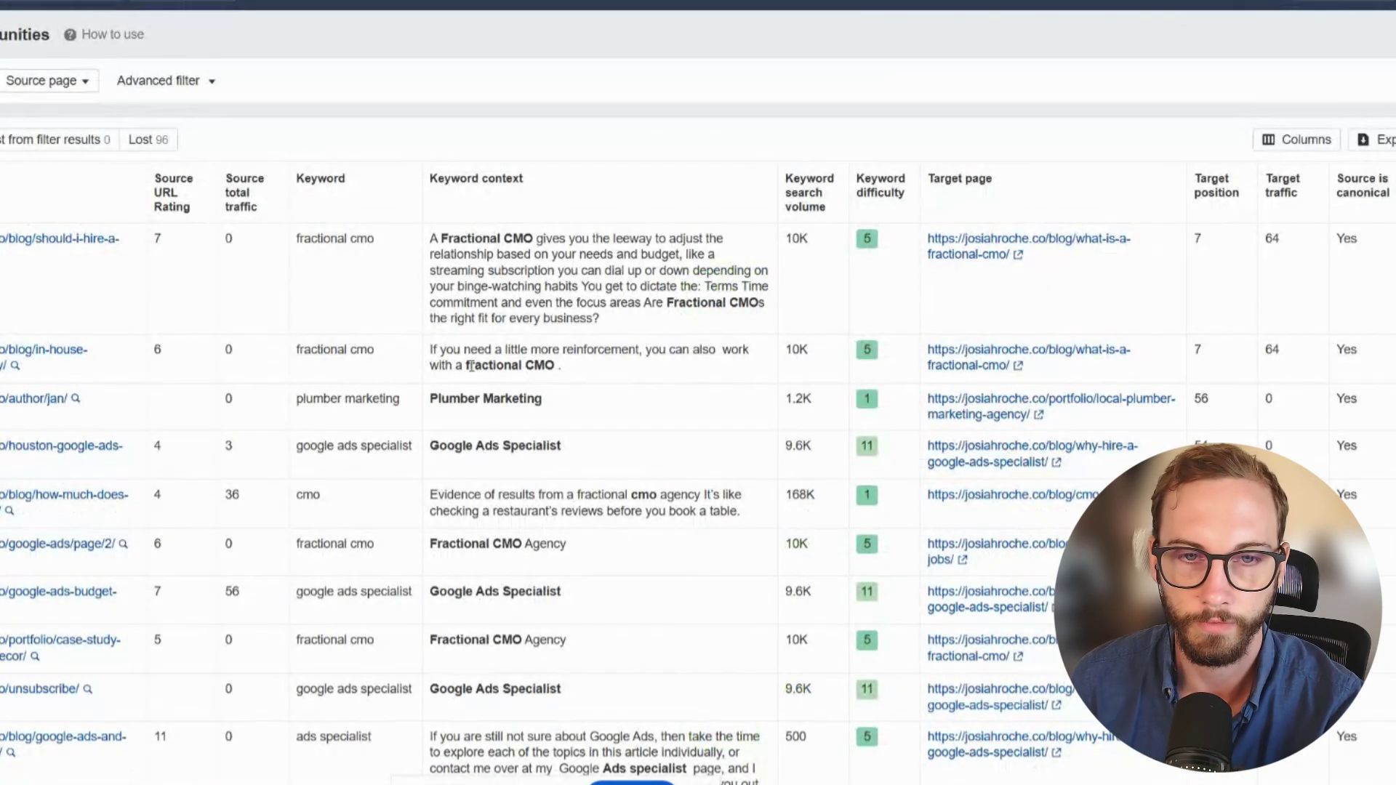
pyautogui.moveTo(464, 366); pyautogui.dragTo(549, 366)
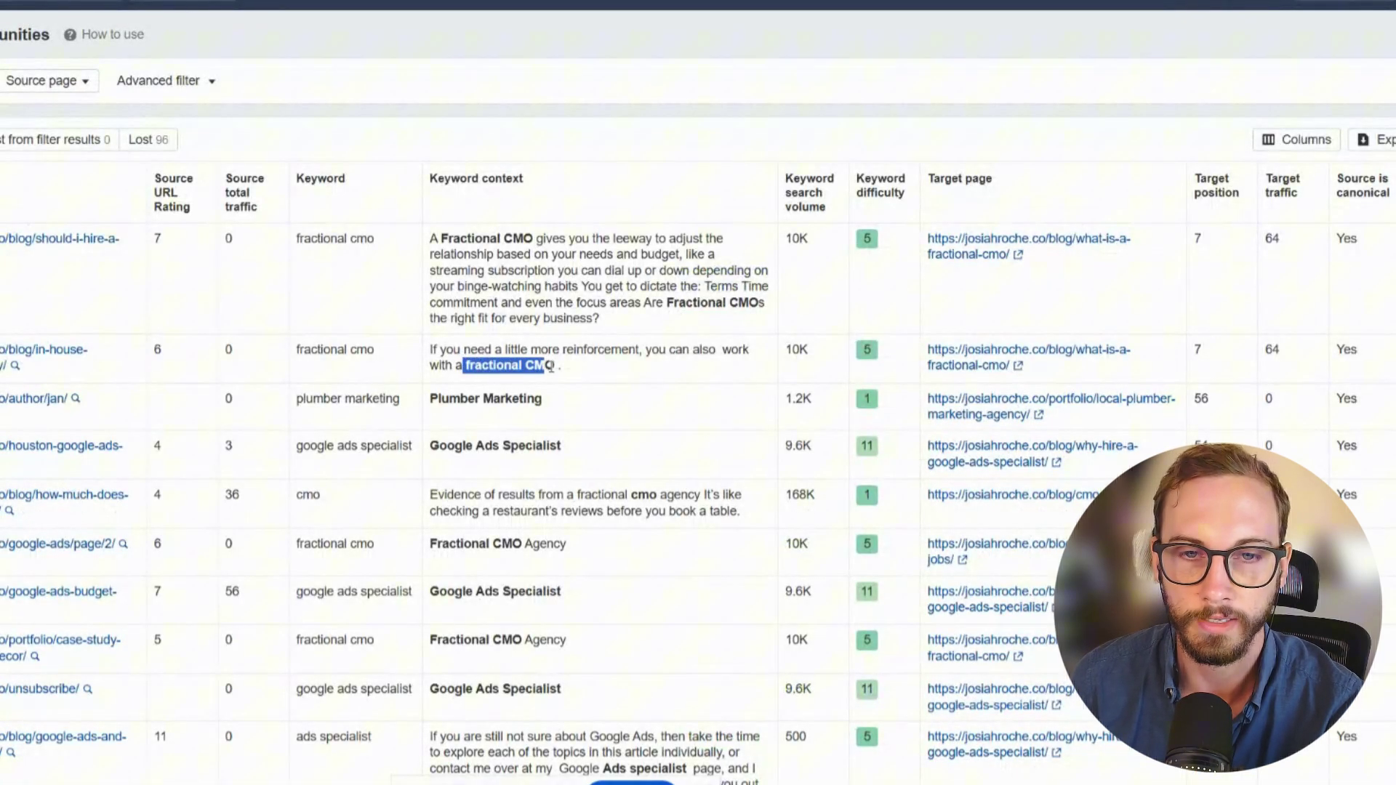
pyautogui.click(549, 368)
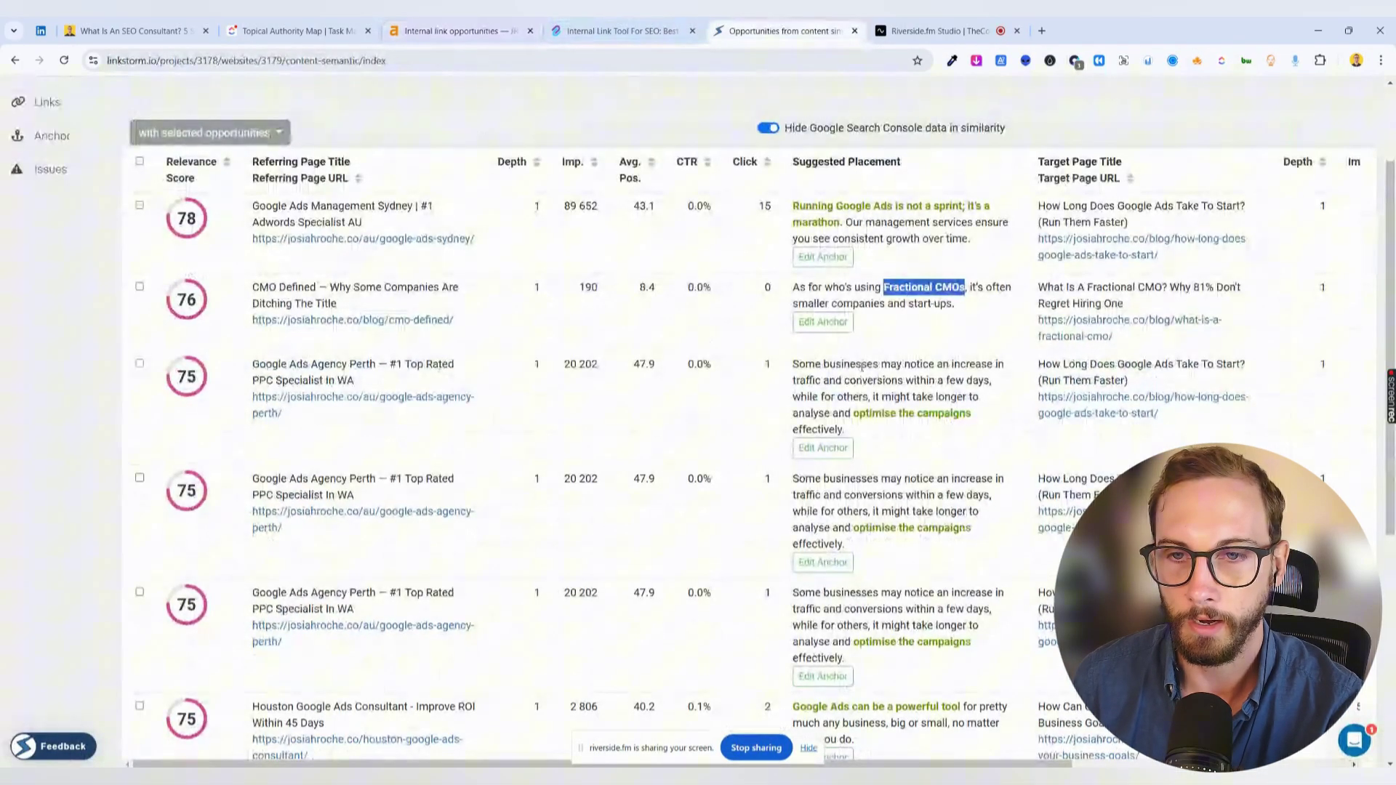
pyautogui.scroll(-2, 857, 391)
pyautogui.moveTo(855, 391); pyautogui.dragTo(970, 392)
pyautogui.scroll(-4, 929, 399)
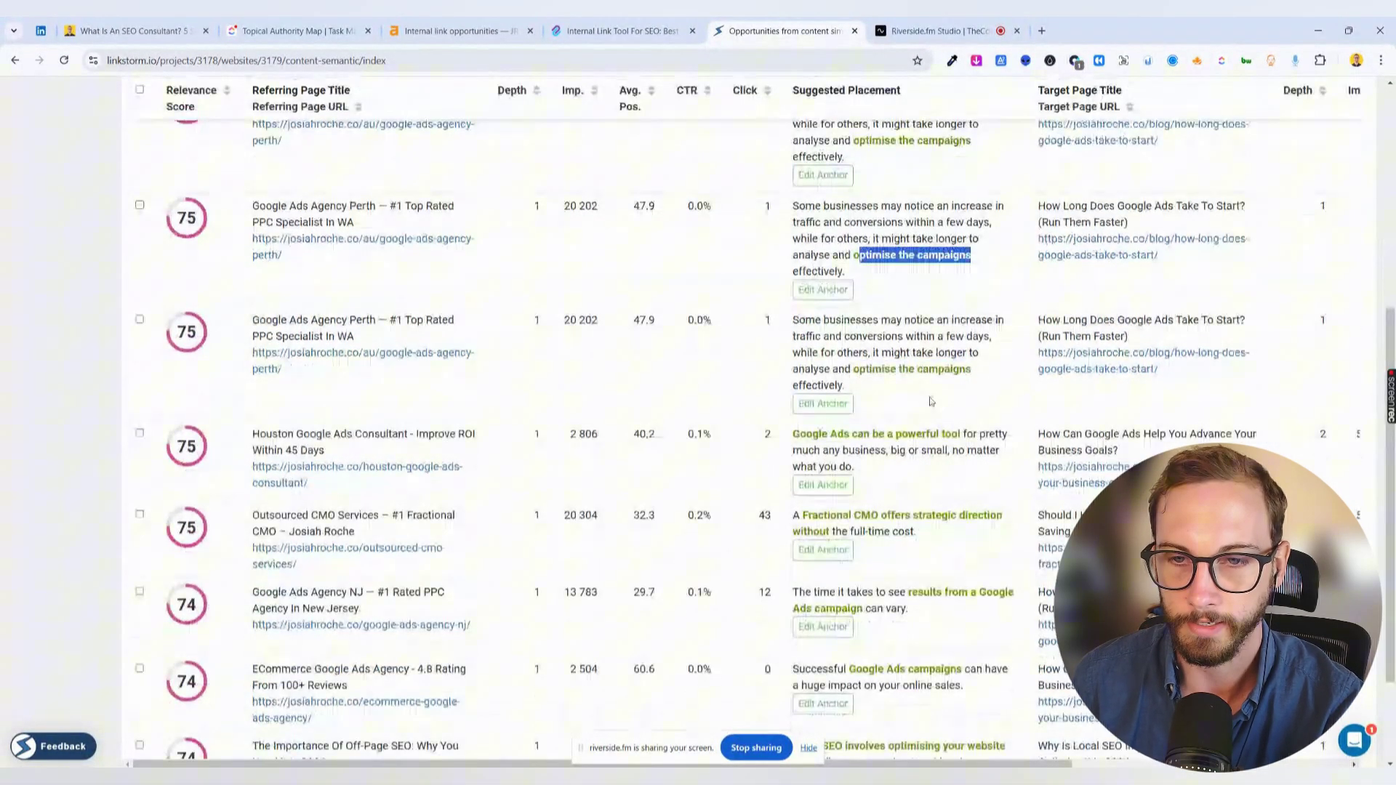
pyautogui.moveTo(792, 298); pyautogui.dragTo(963, 291)
pyautogui.click(841, 299)
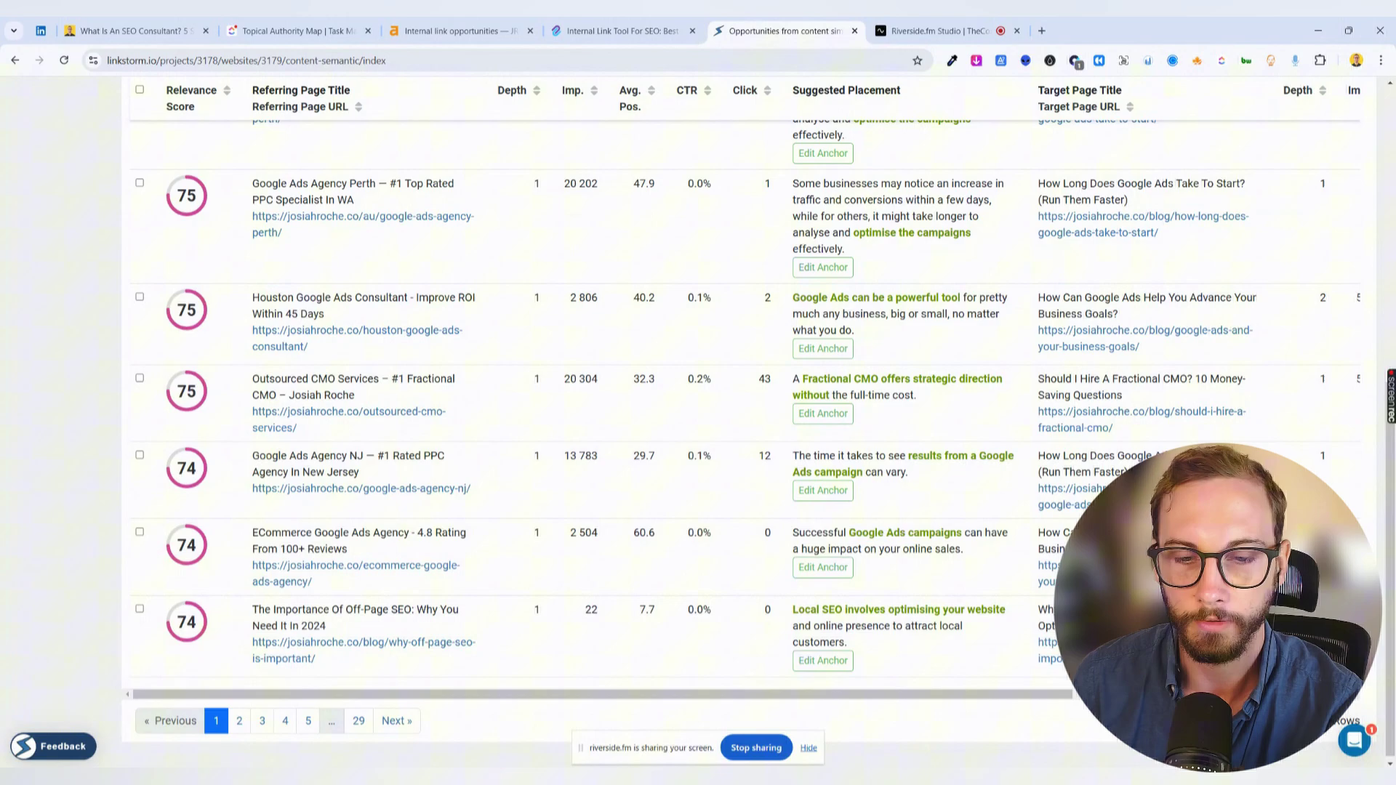
pyautogui.moveTo(788, 779)
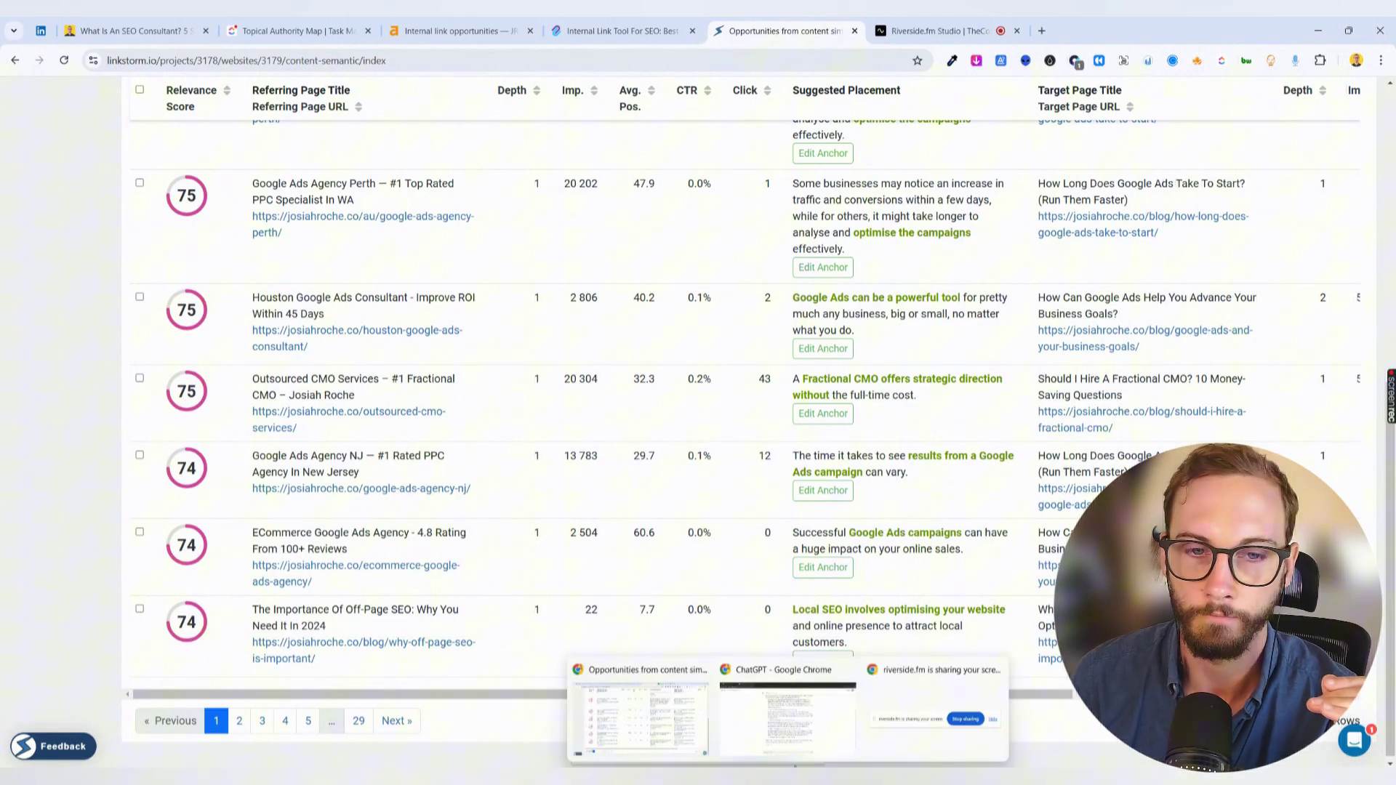
# - Bring the ChatGPT answer forward and highlight its points on Google's NLP and link context
pyautogui.click(801, 746)
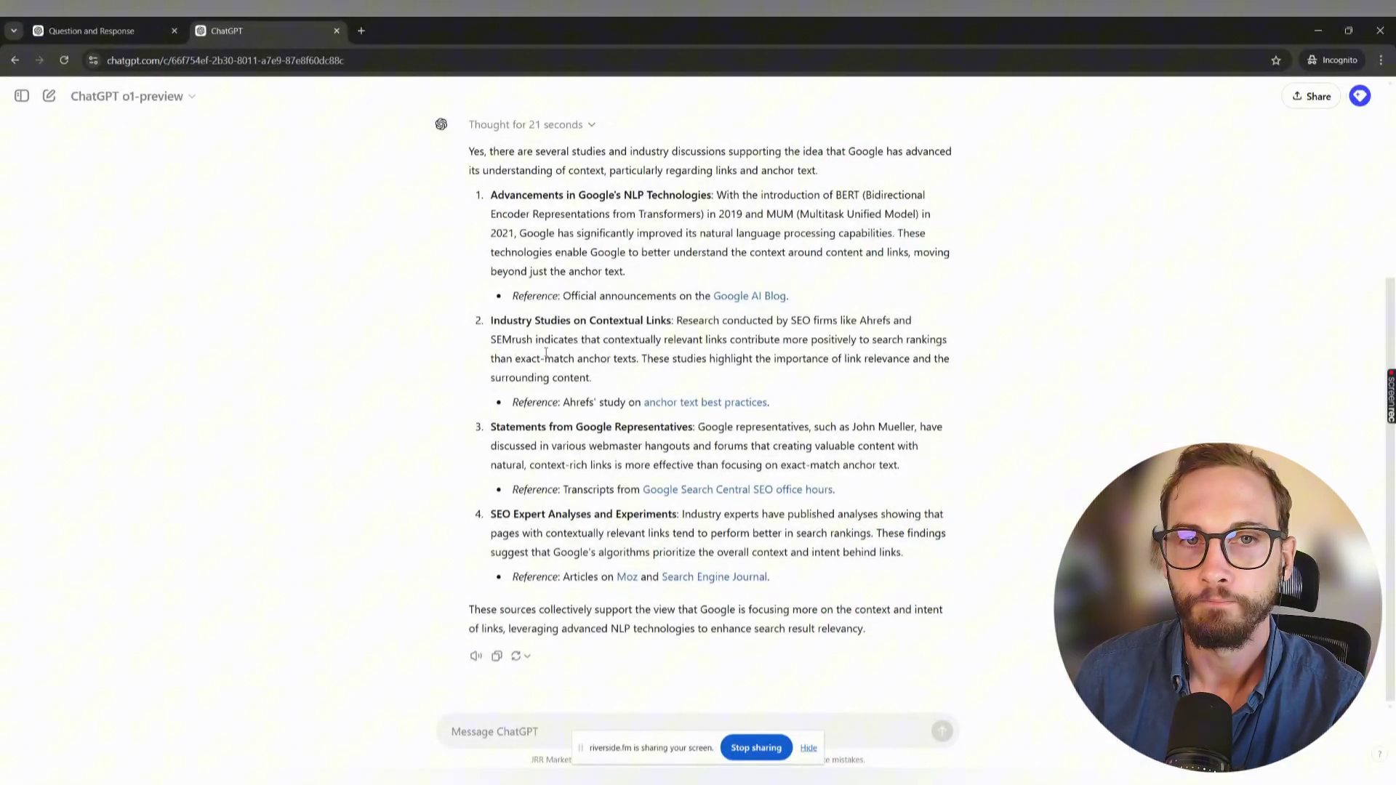
pyautogui.moveTo(624, 206); pyautogui.dragTo(785, 194)
pyautogui.click(826, 196)
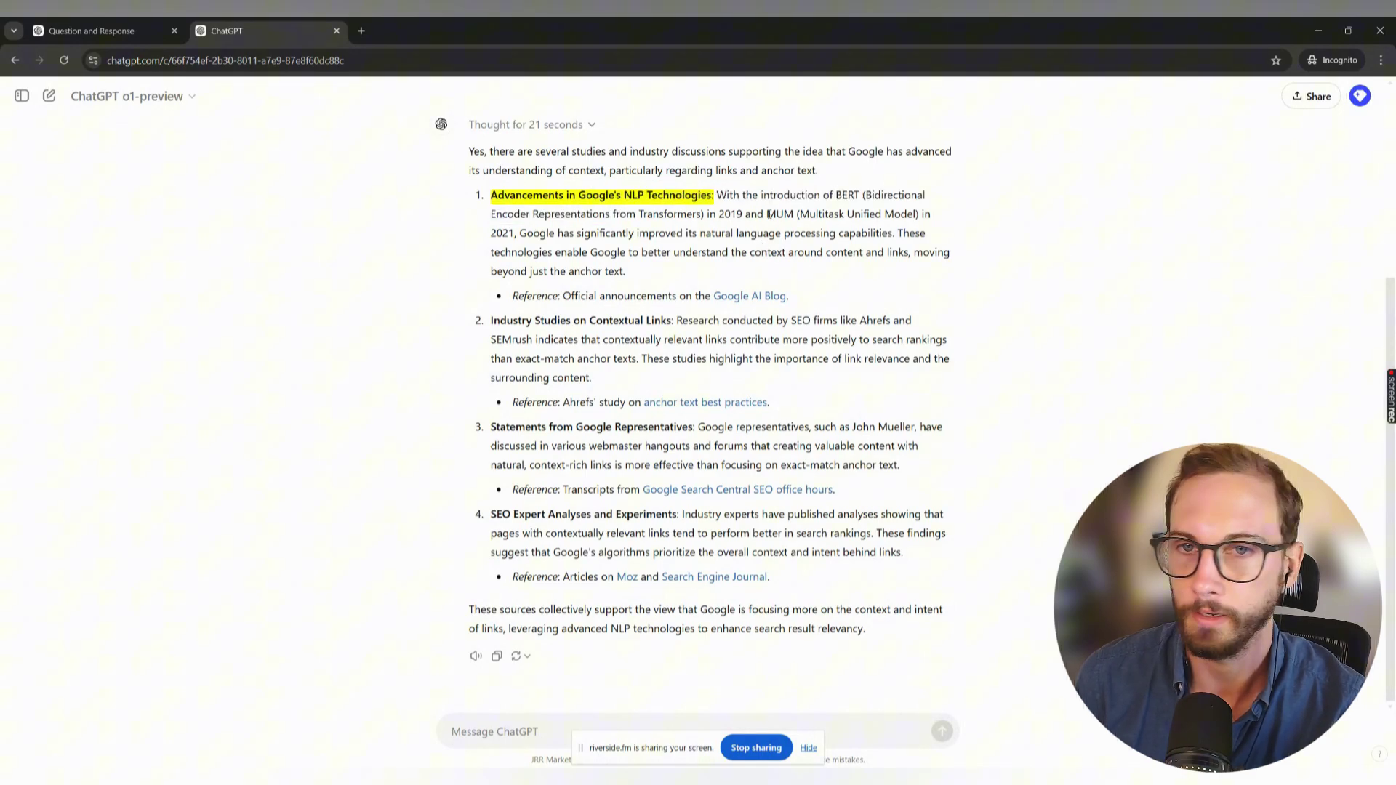
pyautogui.moveTo(896, 232); pyautogui.dragTo(845, 254)
pyautogui.click(843, 259)
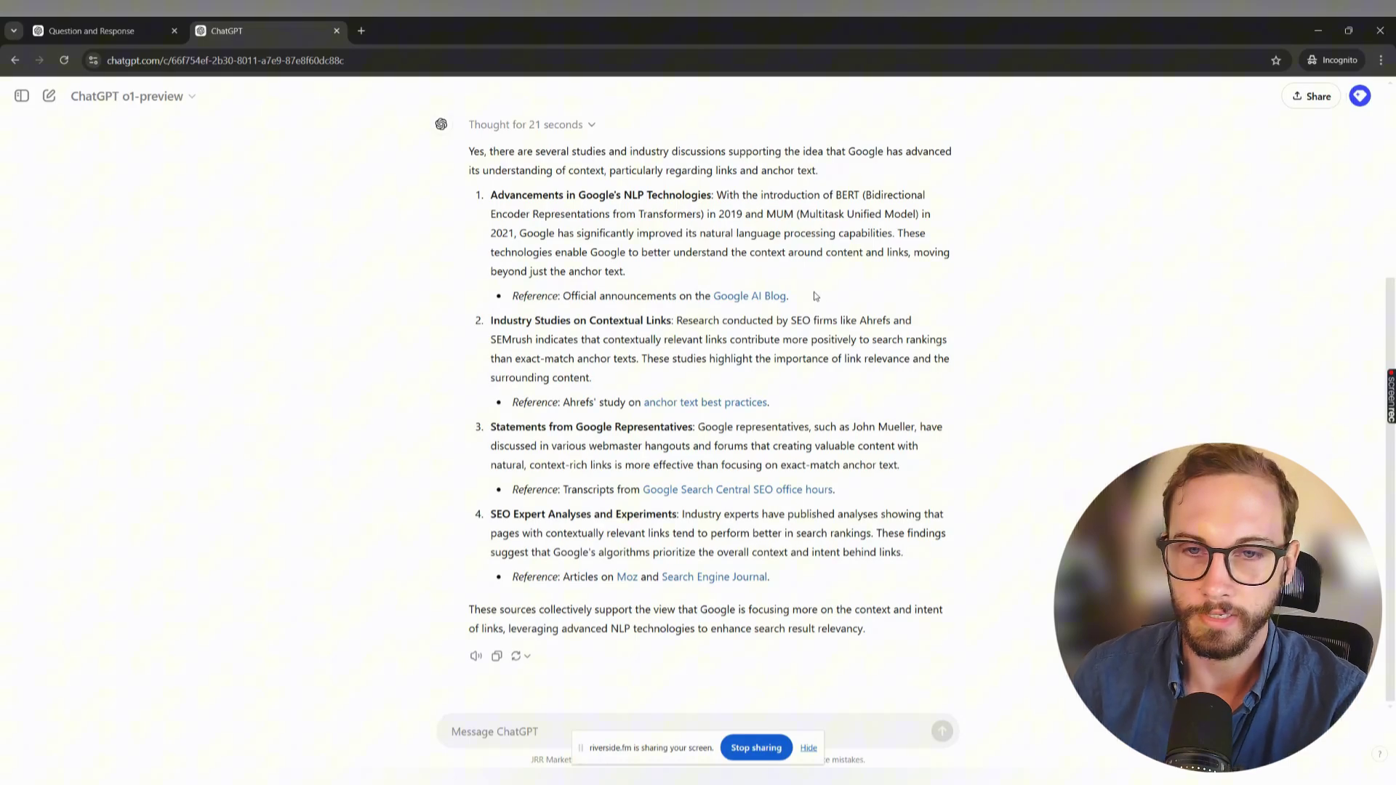
# - Highlight the Google representative, 'context-rich links' and 'exact-match anchor text' in point 3
pyautogui.moveTo(850, 424); pyautogui.dragTo(906, 427)
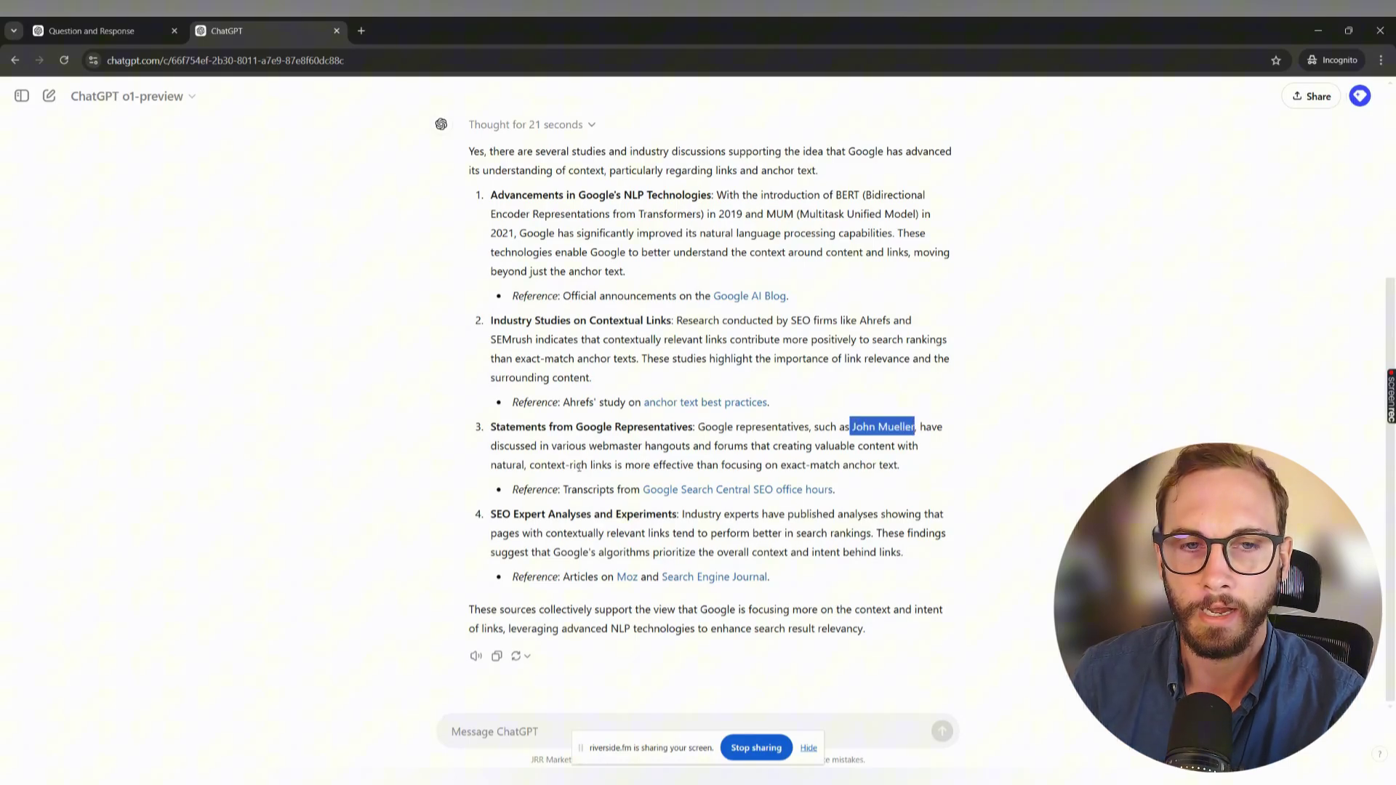
pyautogui.moveTo(534, 465); pyautogui.dragTo(603, 465)
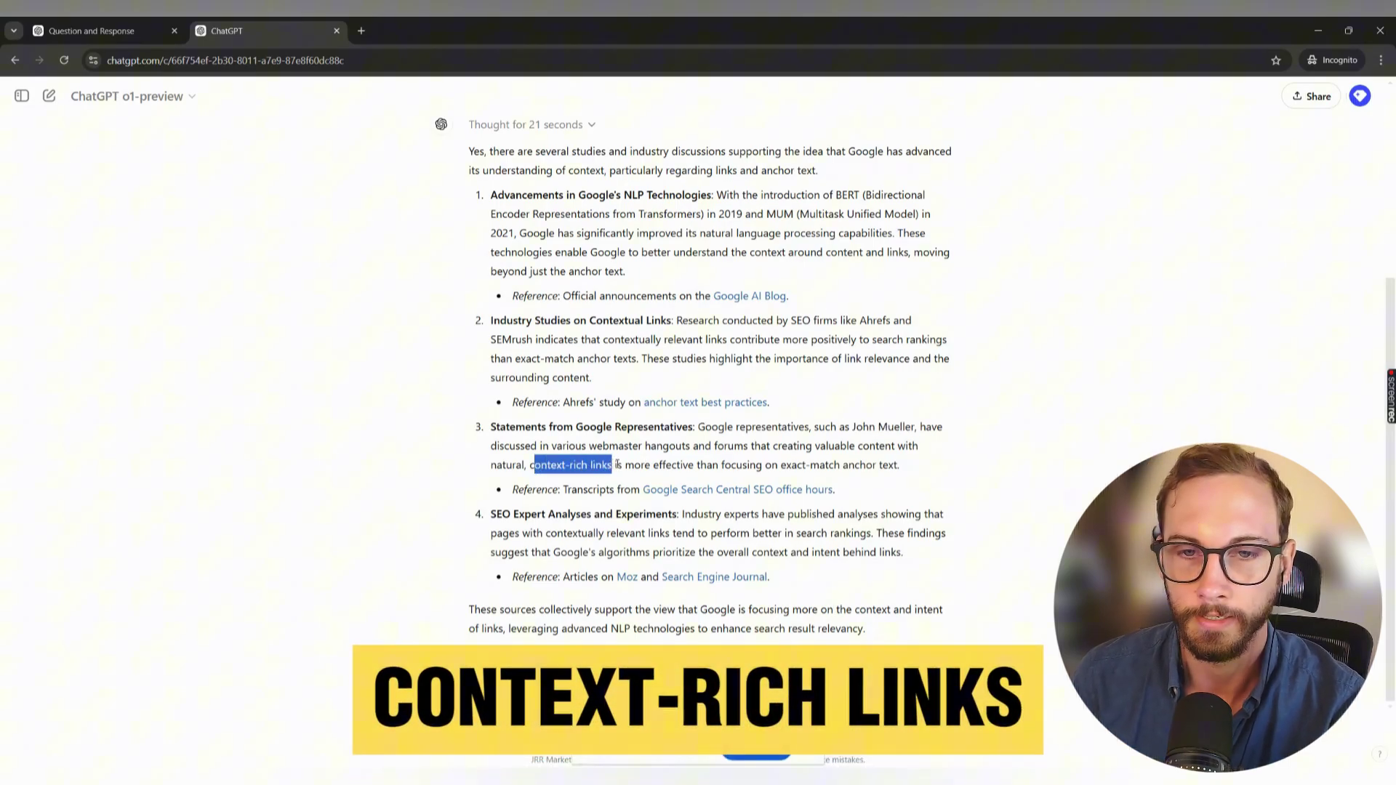
pyautogui.click(754, 466)
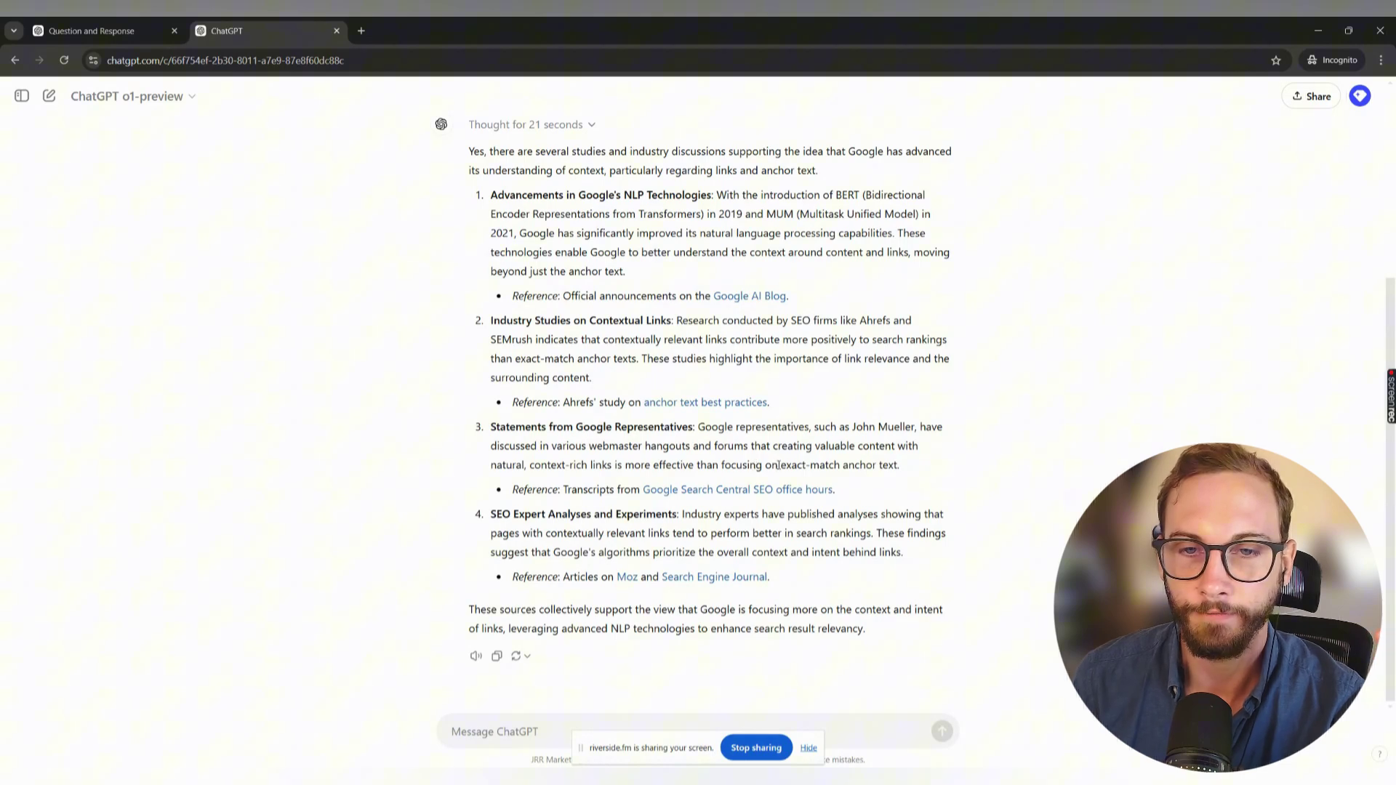
pyautogui.moveTo(778, 466); pyautogui.dragTo(892, 468)
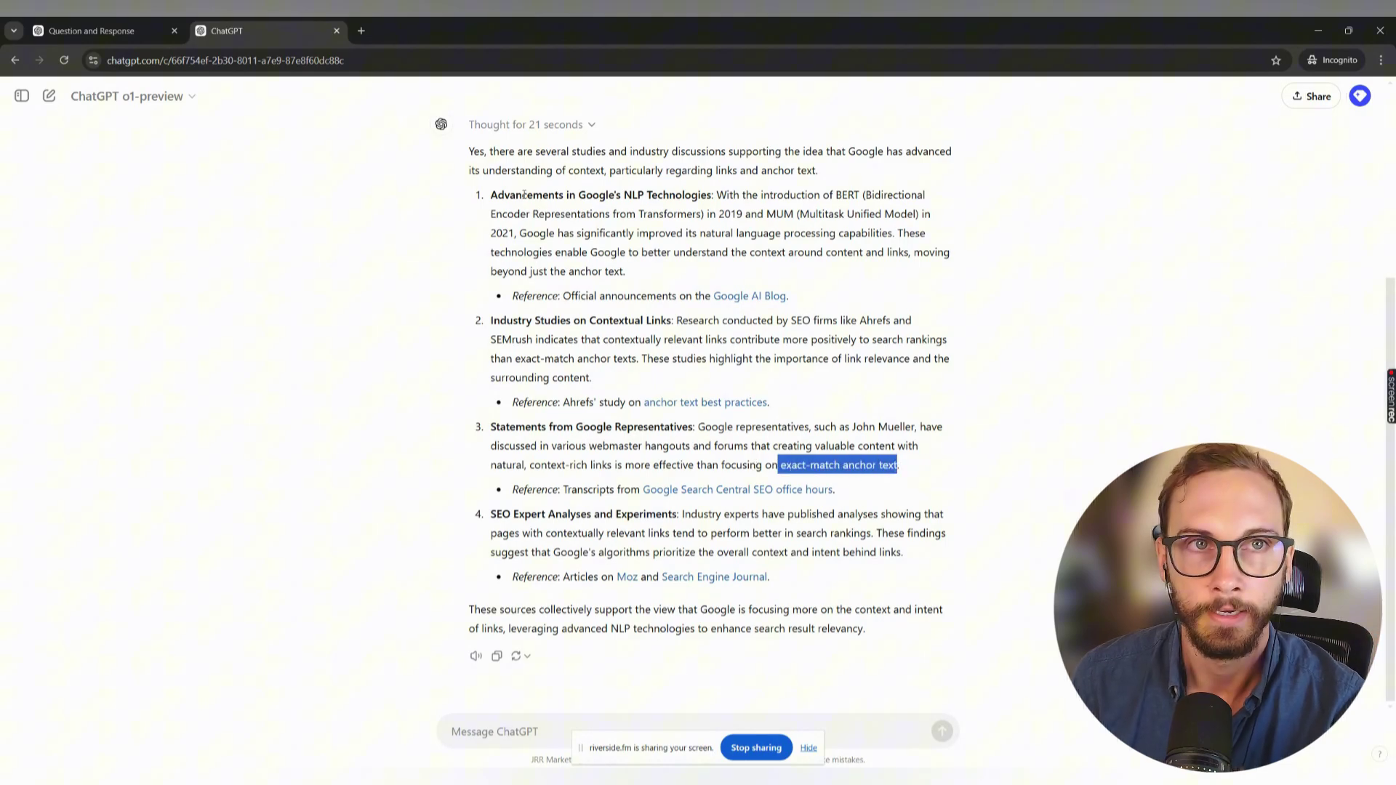
# - Switch to Ahrefs' internal link opportunities and highlight the exact-match Fractional CMO anchor
pyautogui.moveTo(771, 782)
pyautogui.click(640, 698)
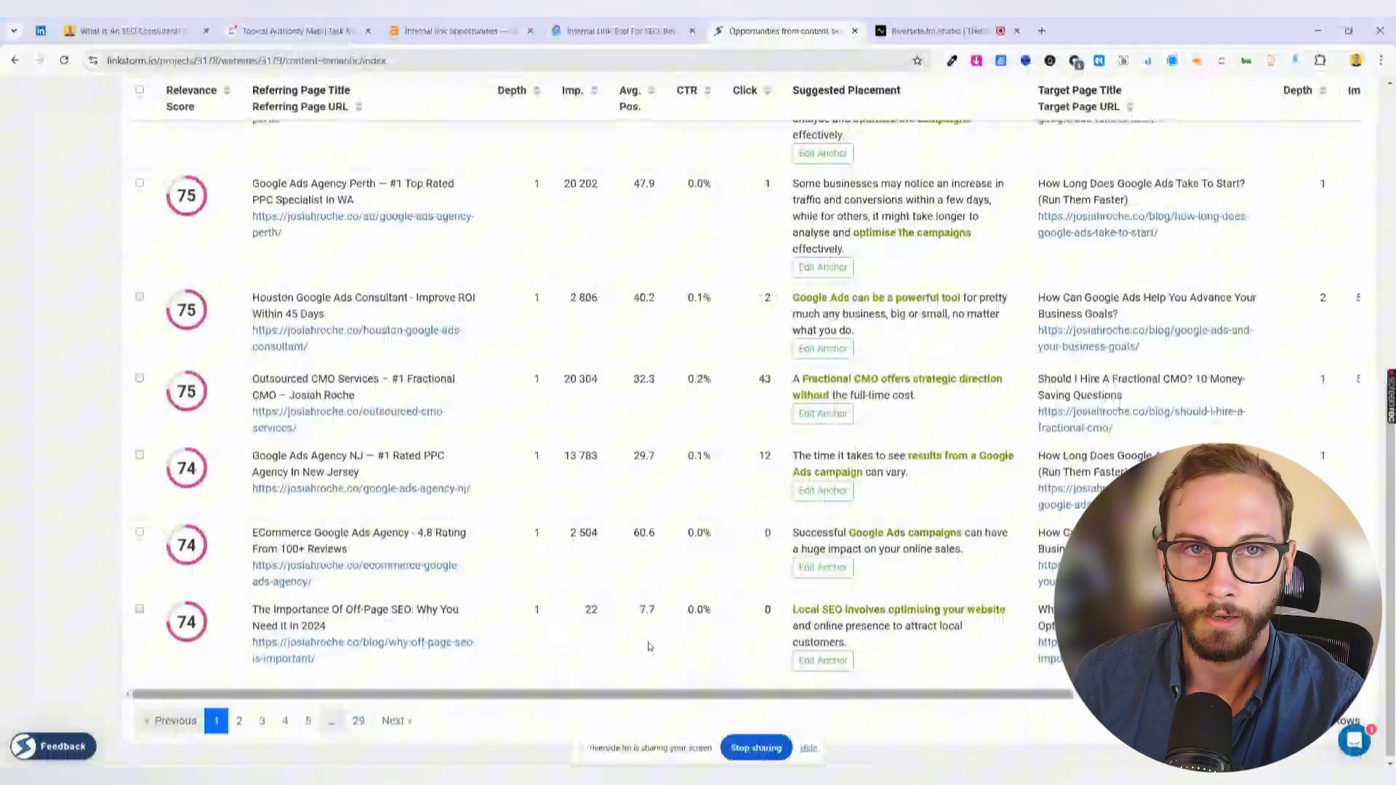
pyautogui.click(495, 23)
pyautogui.moveTo(601, 370); pyautogui.dragTo(672, 371)
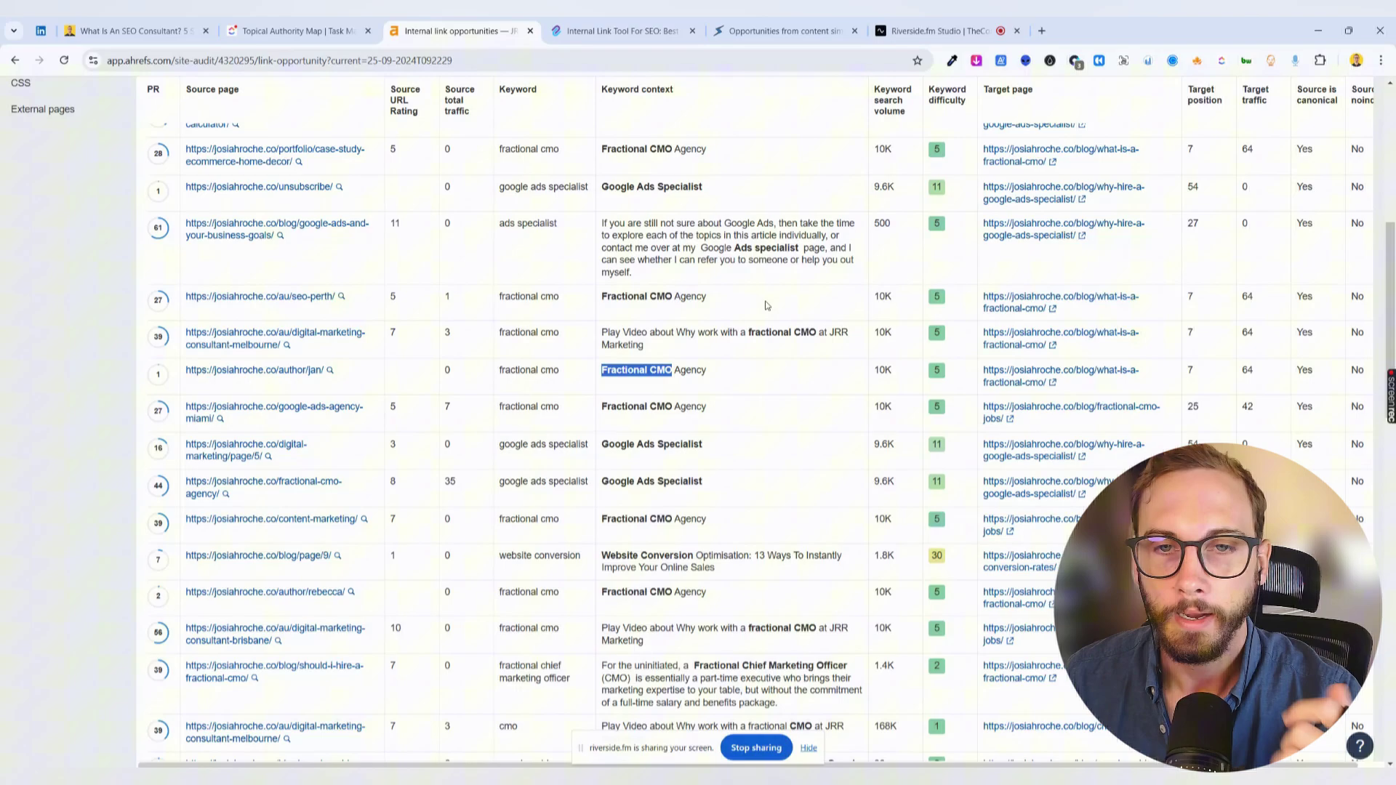
pyautogui.scroll(-2, 771, 306)
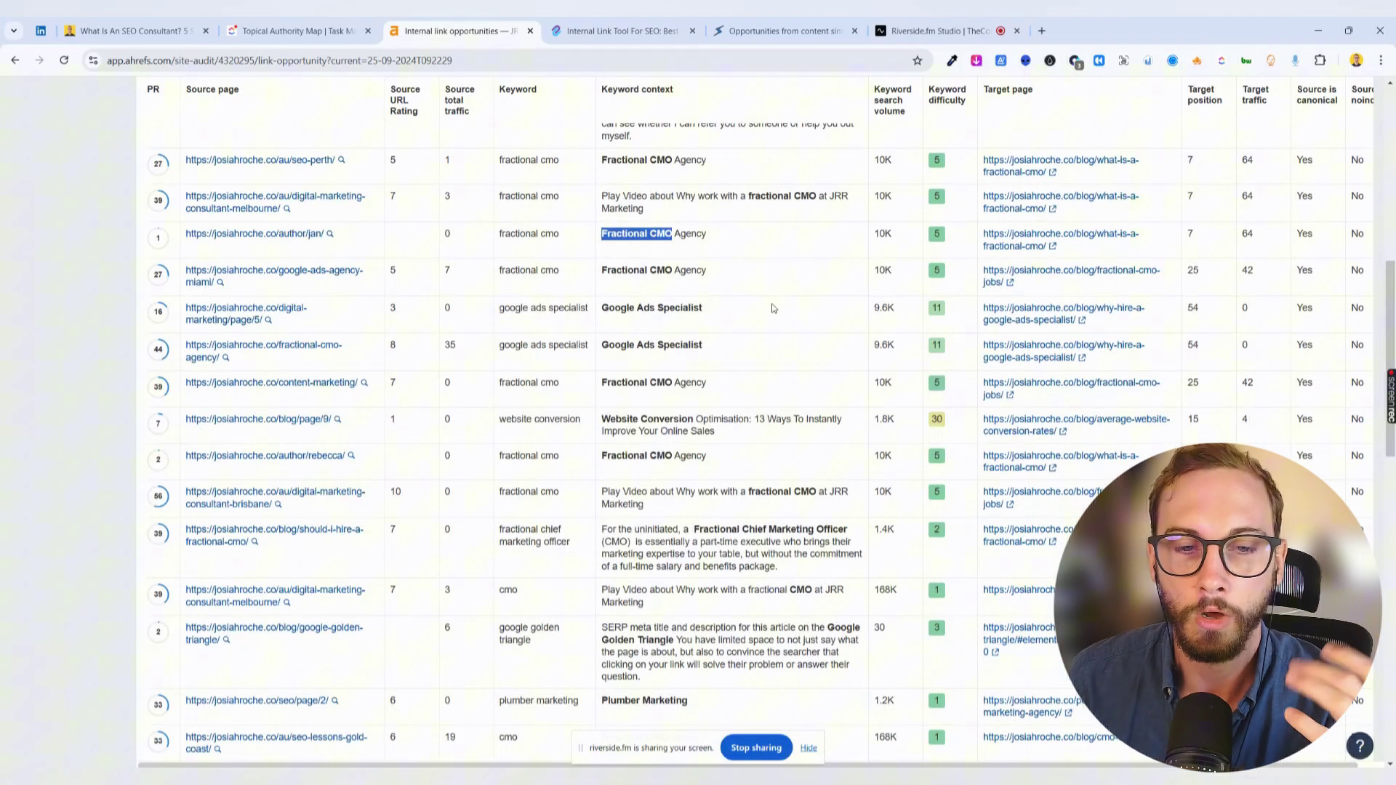
pyautogui.scroll(1, 773, 308)
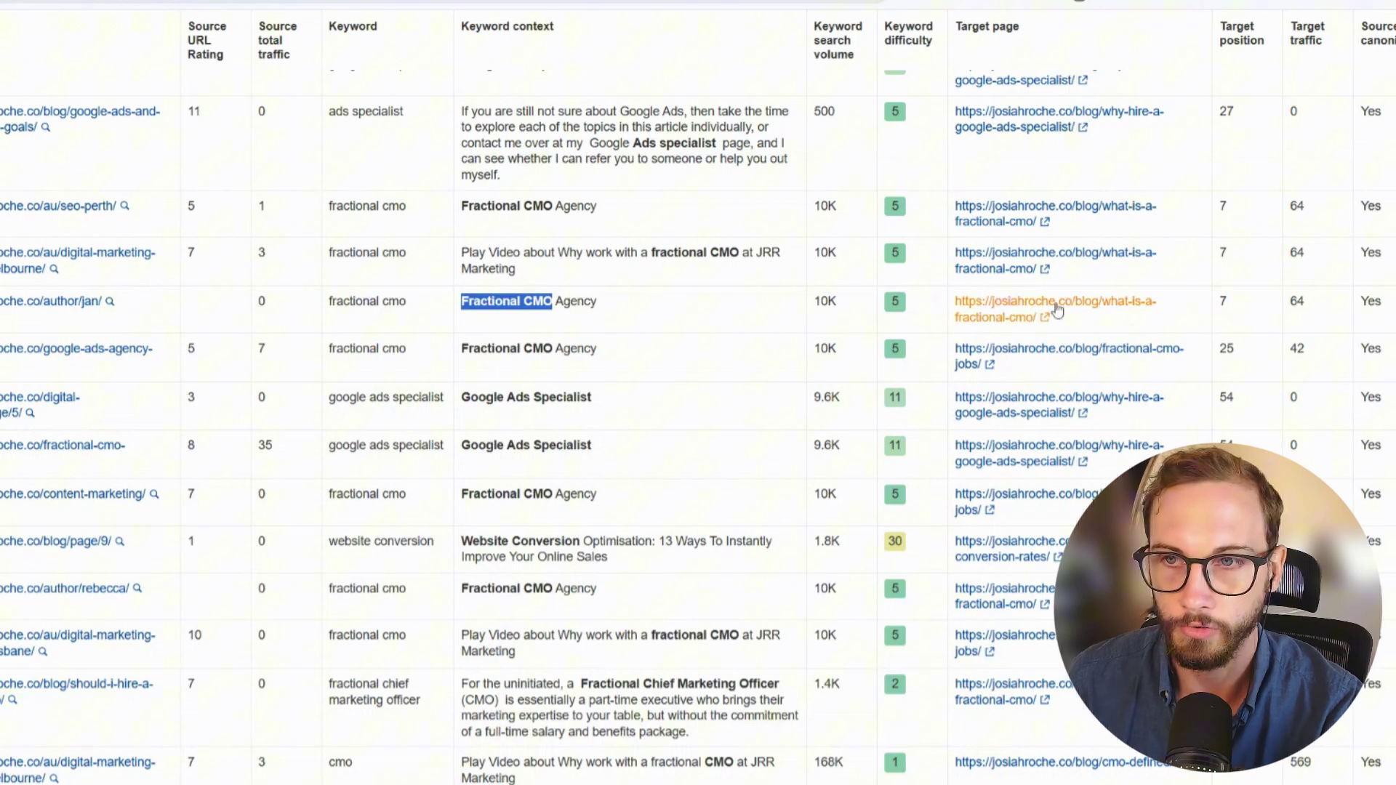
pyautogui.click(482, 312)
# - Select and clear parts of the Fractional CMO Agency keyword context in the table rows
pyautogui.moveTo(443, 309); pyautogui.dragTo(617, 315)
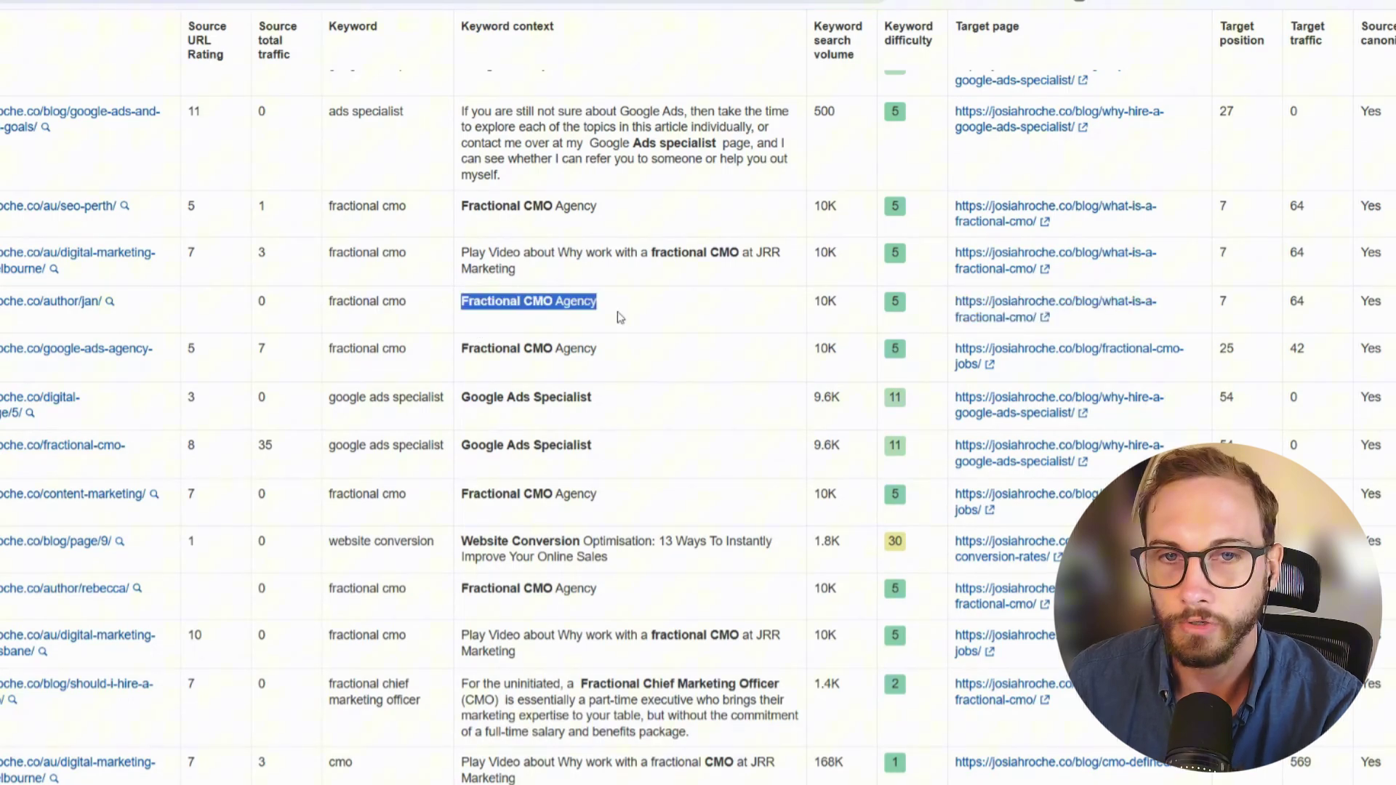
pyautogui.click(553, 315)
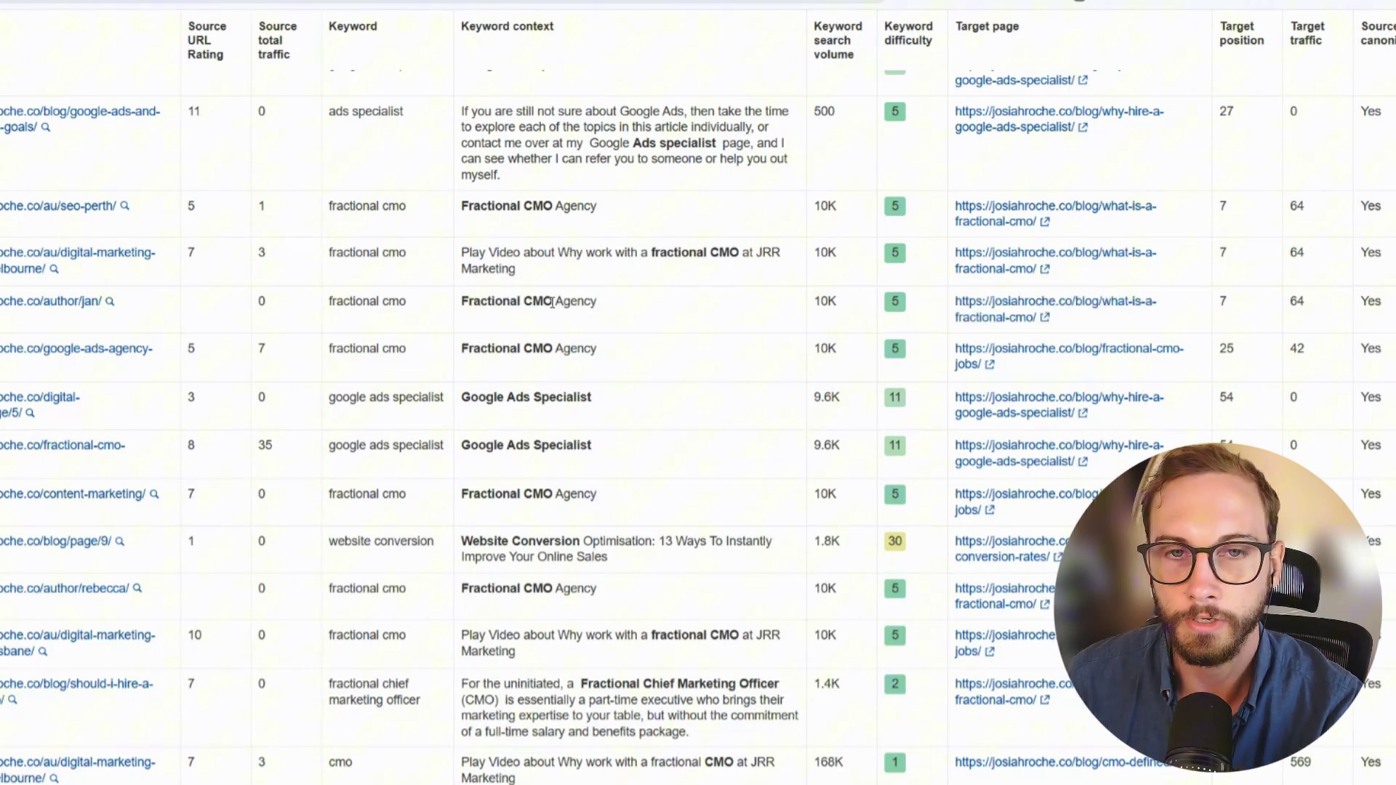
pyautogui.moveTo(603, 308); pyautogui.dragTo(554, 308)
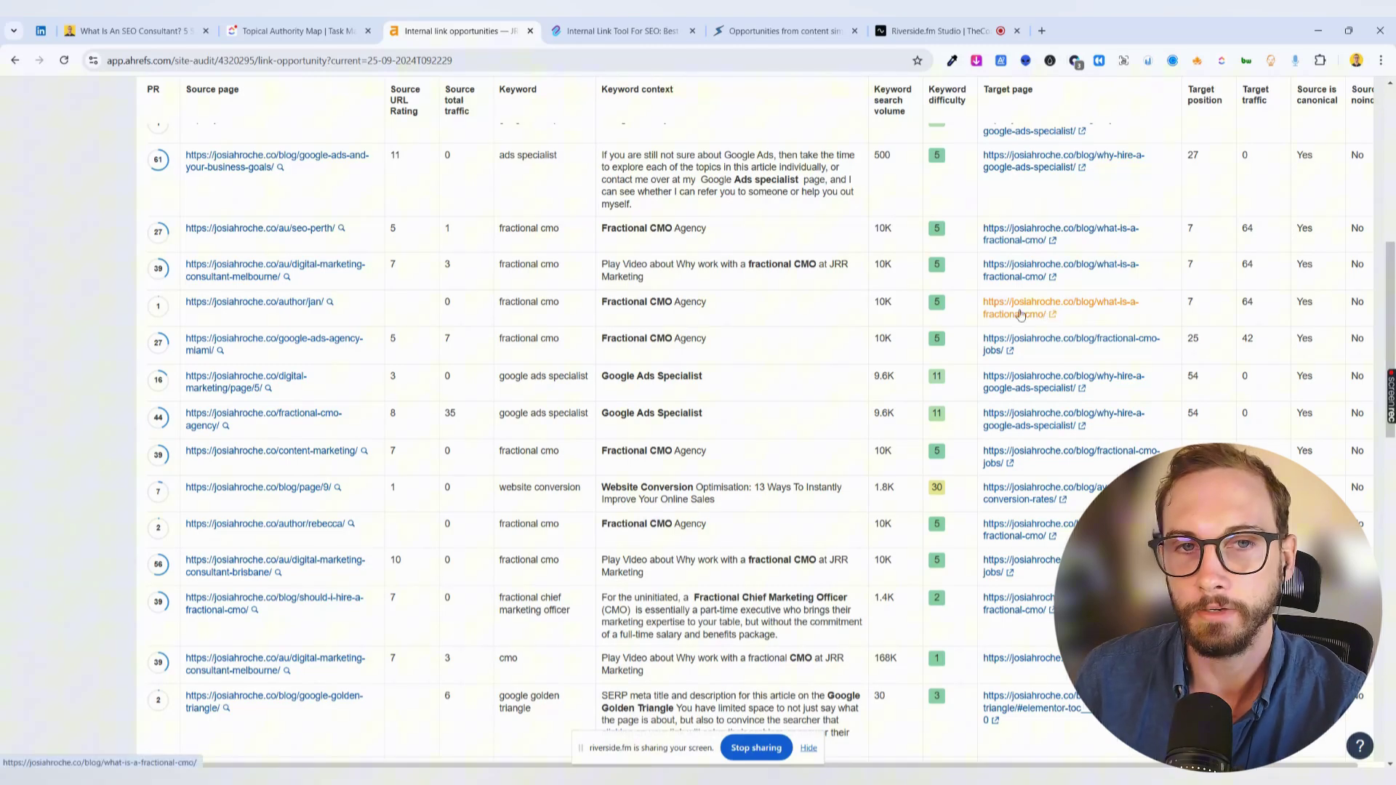
pyautogui.moveTo(704, 303)
pyautogui.mouseDown()
pyautogui.moveTo(591, 304)
pyautogui.moveTo(685, 303)
pyautogui.mouseUp()
pyautogui.click(642, 296)
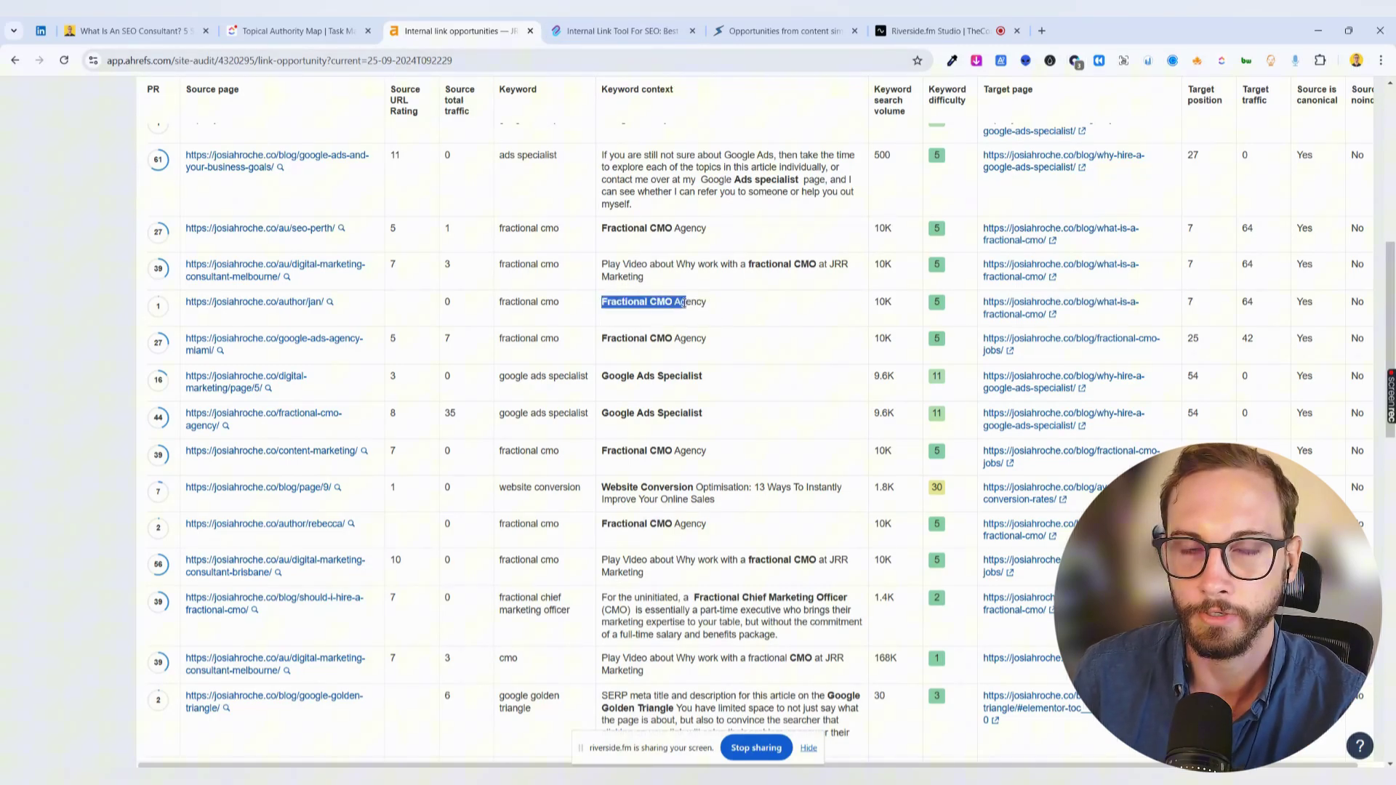
pyautogui.click(683, 304)
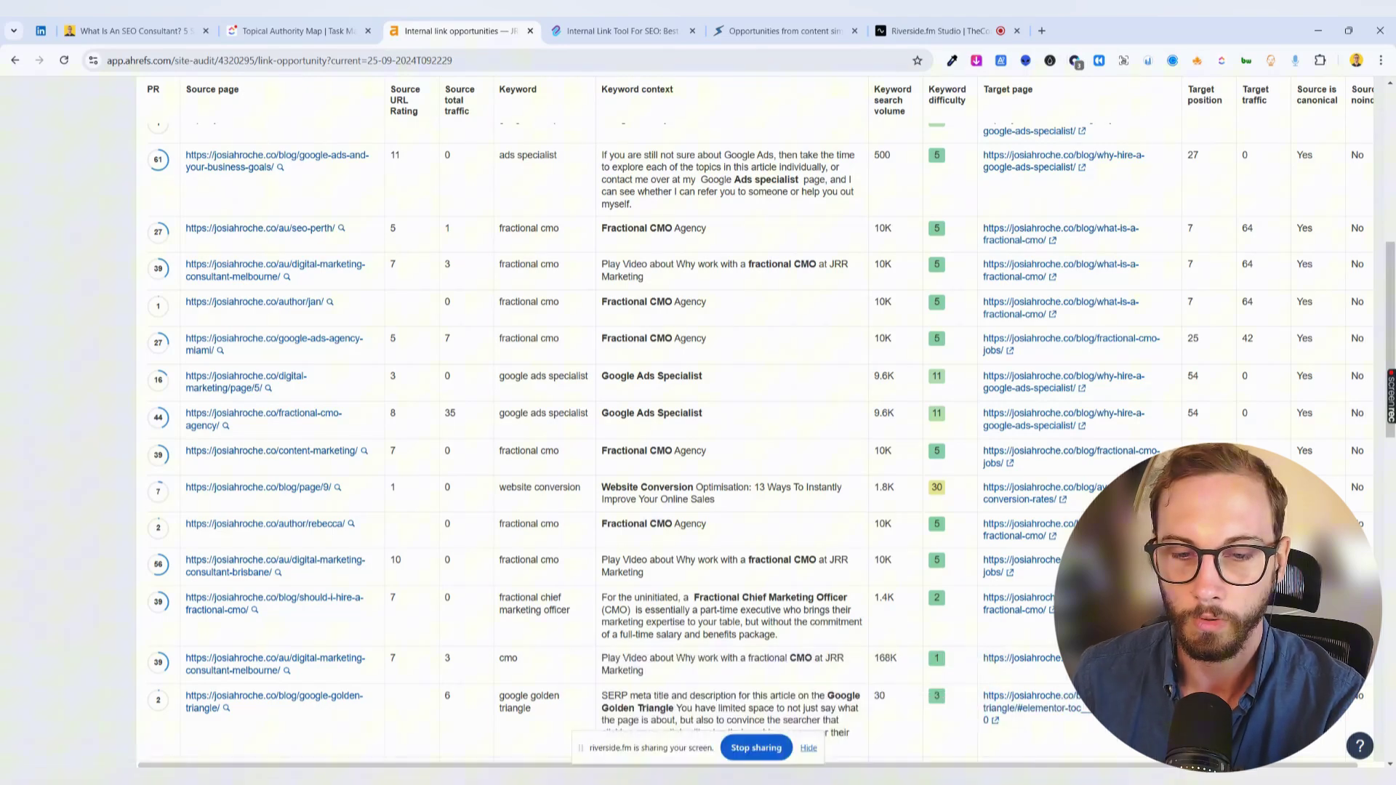
# - Return to the ChatGPT answer and briefly highlight the word 'contextually', then clear it
pyautogui.moveTo(785, 782)
pyautogui.click(785, 706)
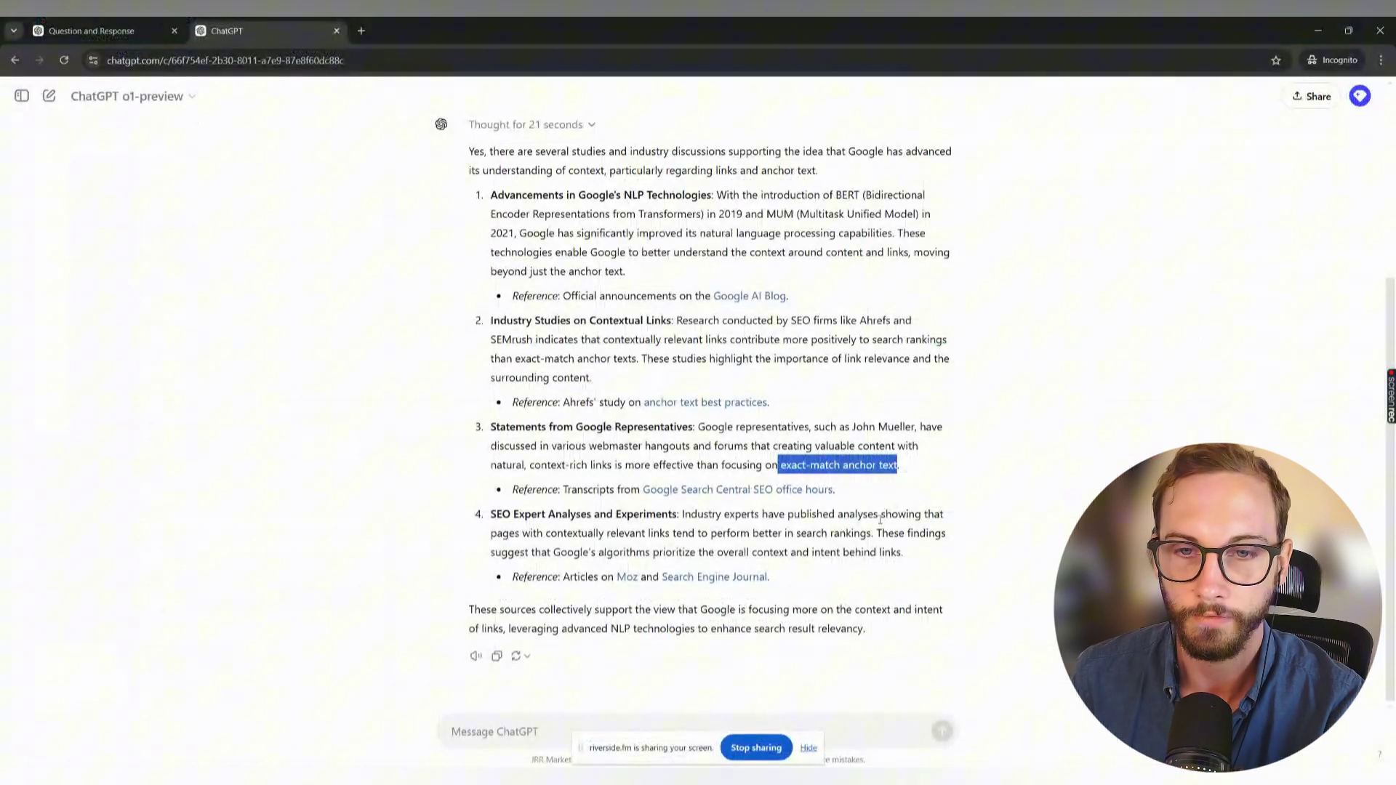
pyautogui.click(960, 498)
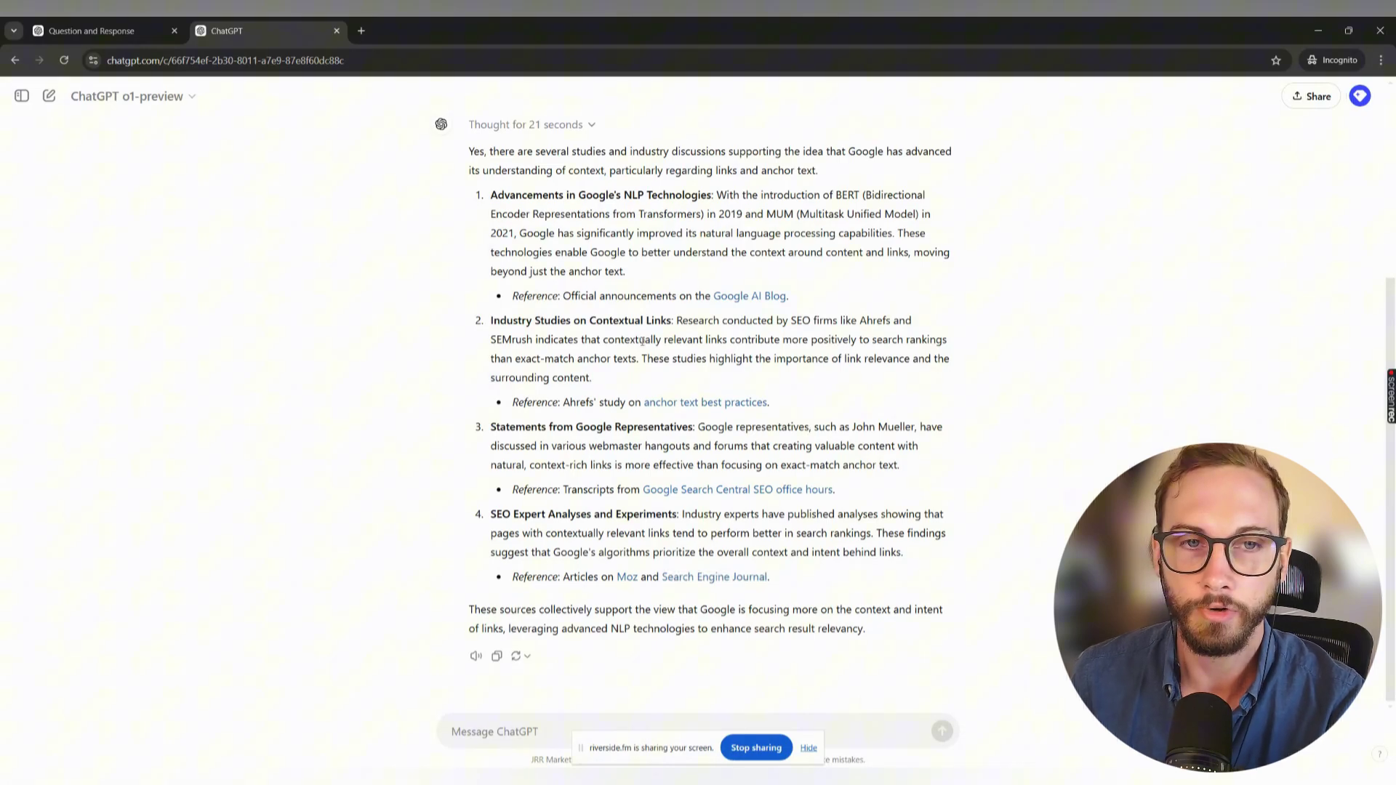
pyautogui.doubleClick(643, 341)
pyautogui.click(703, 355)
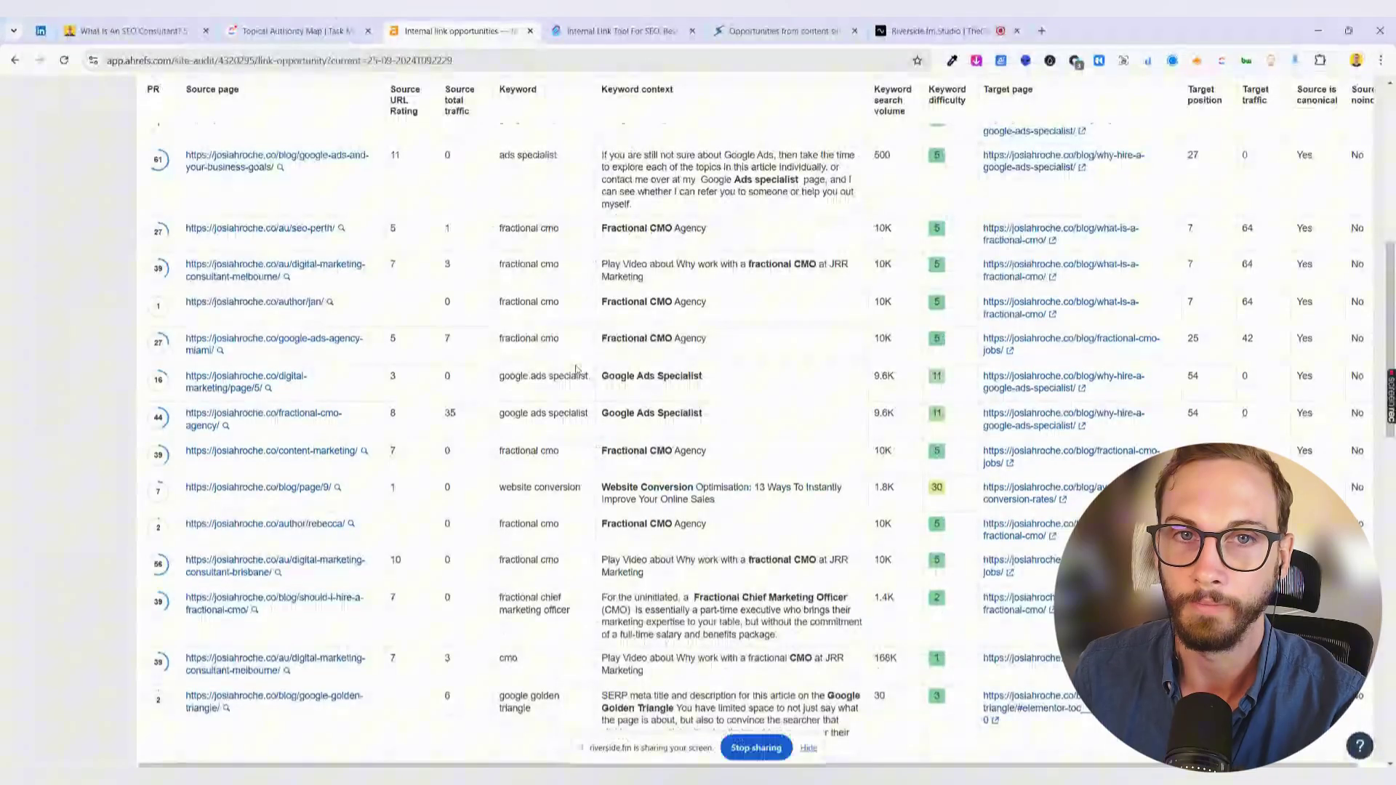
# - Scroll the Ahrefs table of 423 internal link opportunities back to the top rows
pyautogui.scroll(1, 589, 305)
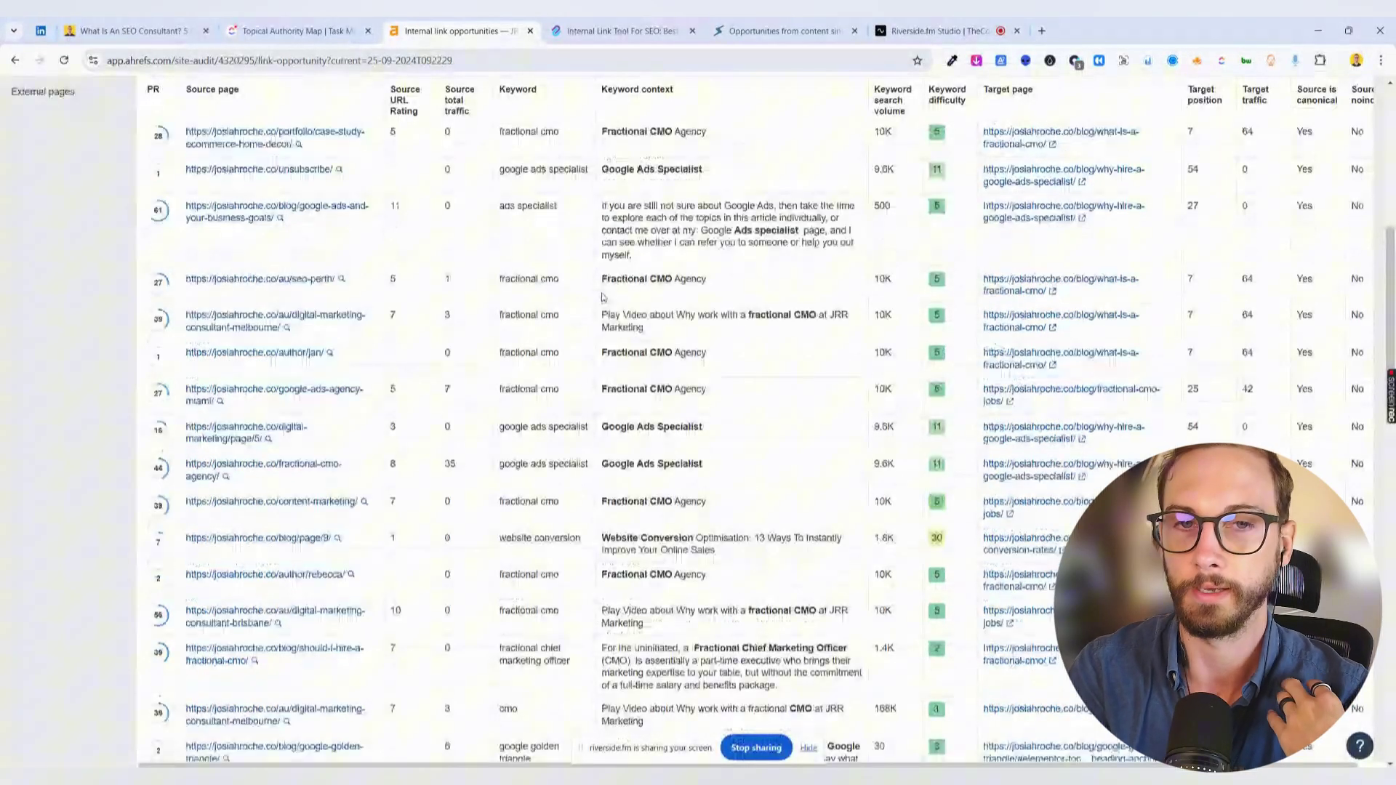
pyautogui.scroll(1, 602, 297)
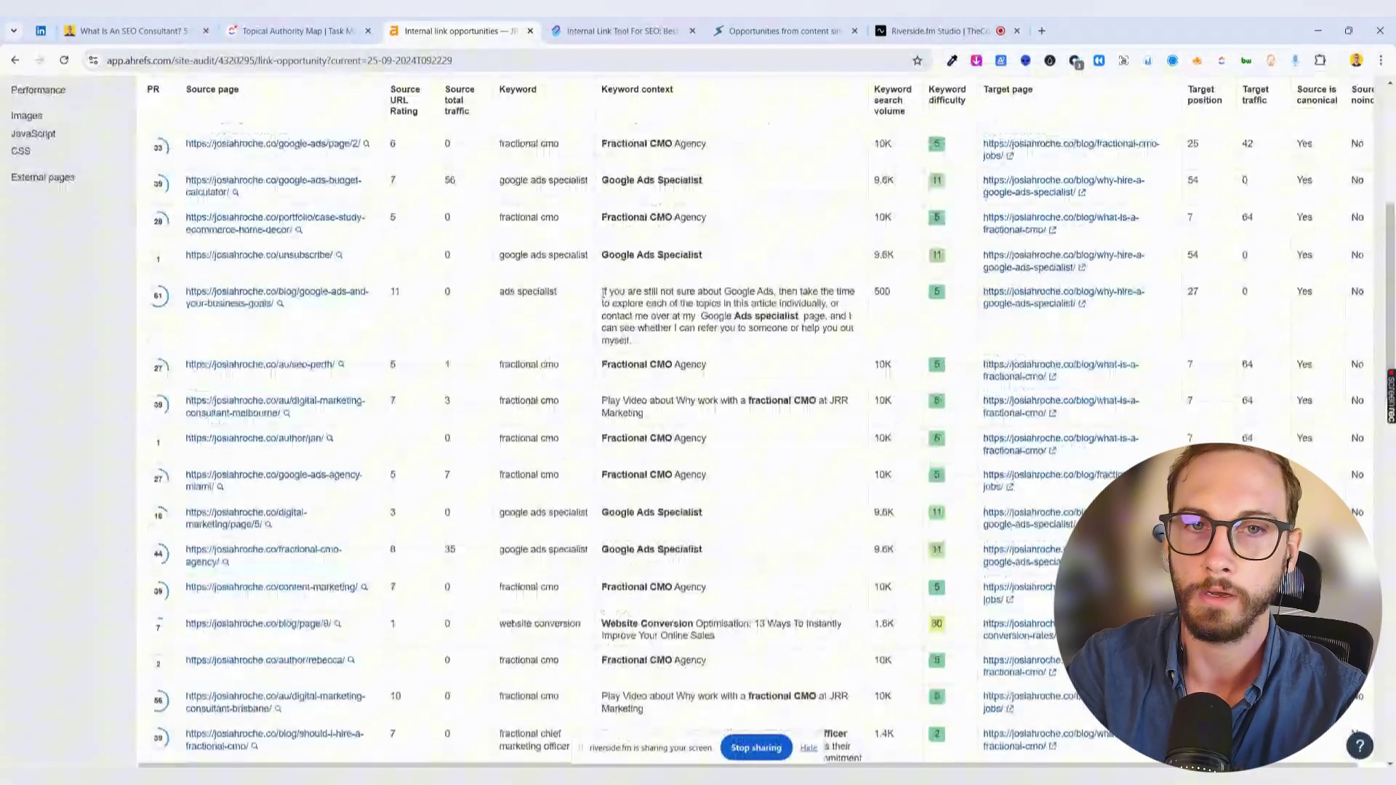
pyautogui.scroll(5, 698, 407)
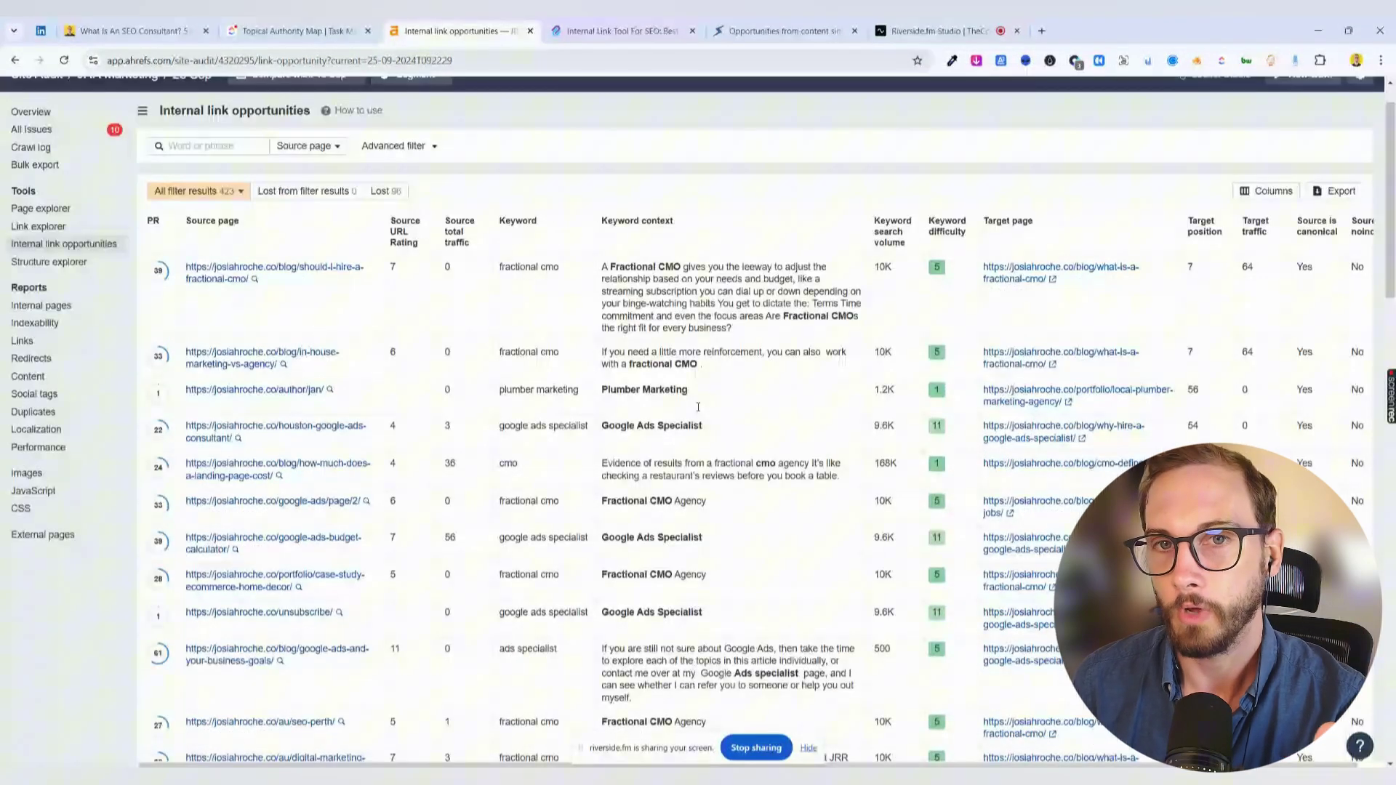
pyautogui.scroll(1, 698, 408)
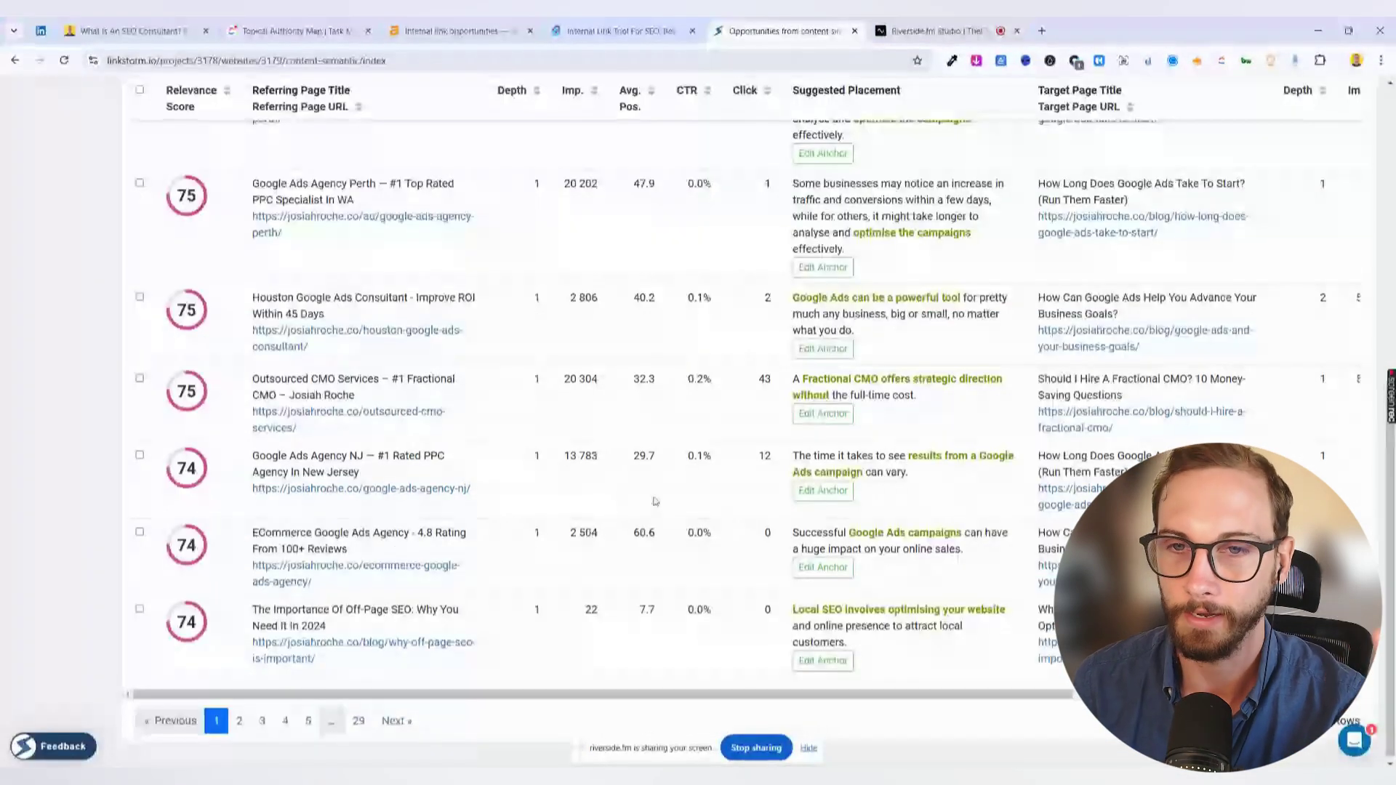
# - Scroll the semantic similarity opportunities, then open the Pages list of 250 pages with in/out counts
pyautogui.scroll(10, 732, 489)
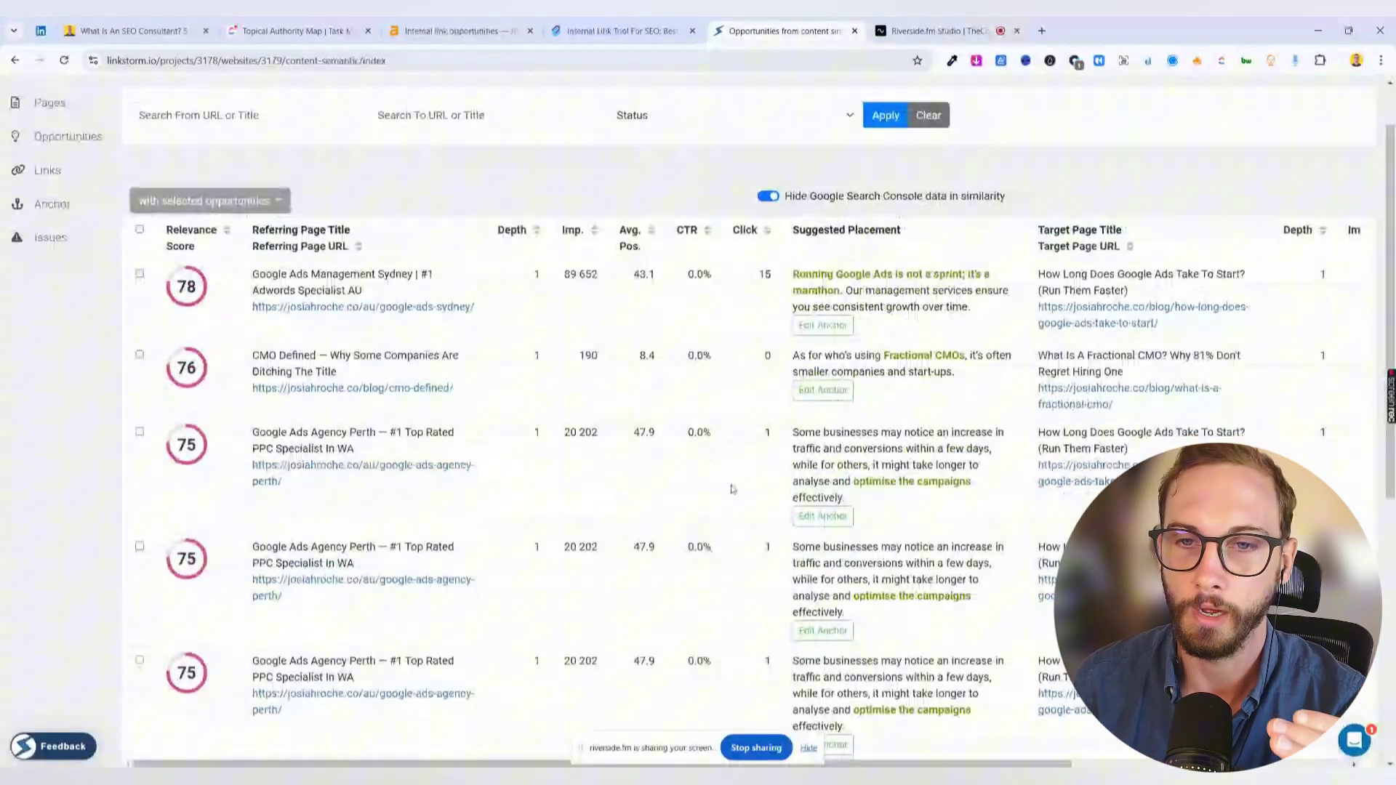
pyautogui.scroll(-2, 732, 489)
pyautogui.moveTo(882, 218); pyautogui.dragTo(964, 220)
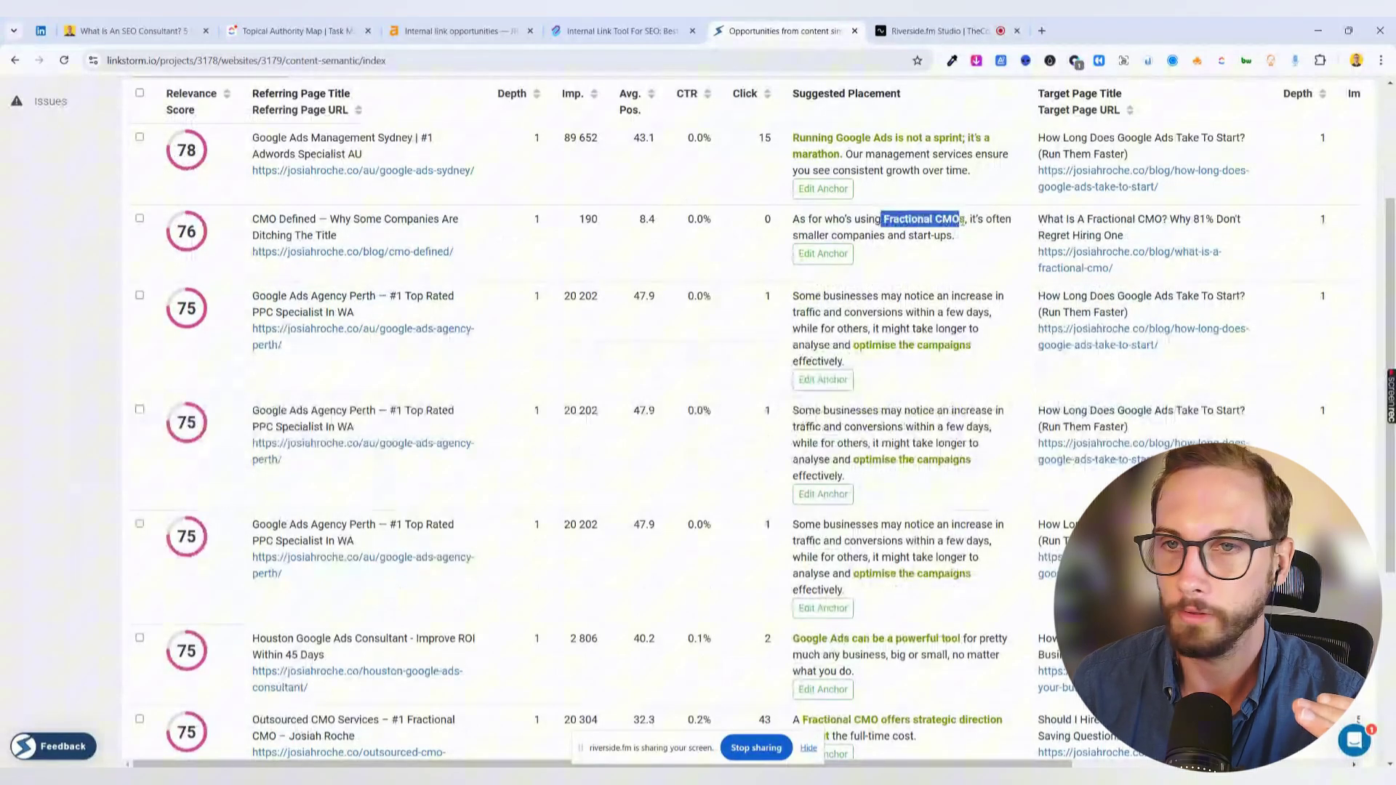
pyautogui.scroll(-2, 982, 349)
pyautogui.scroll(-4, 989, 349)
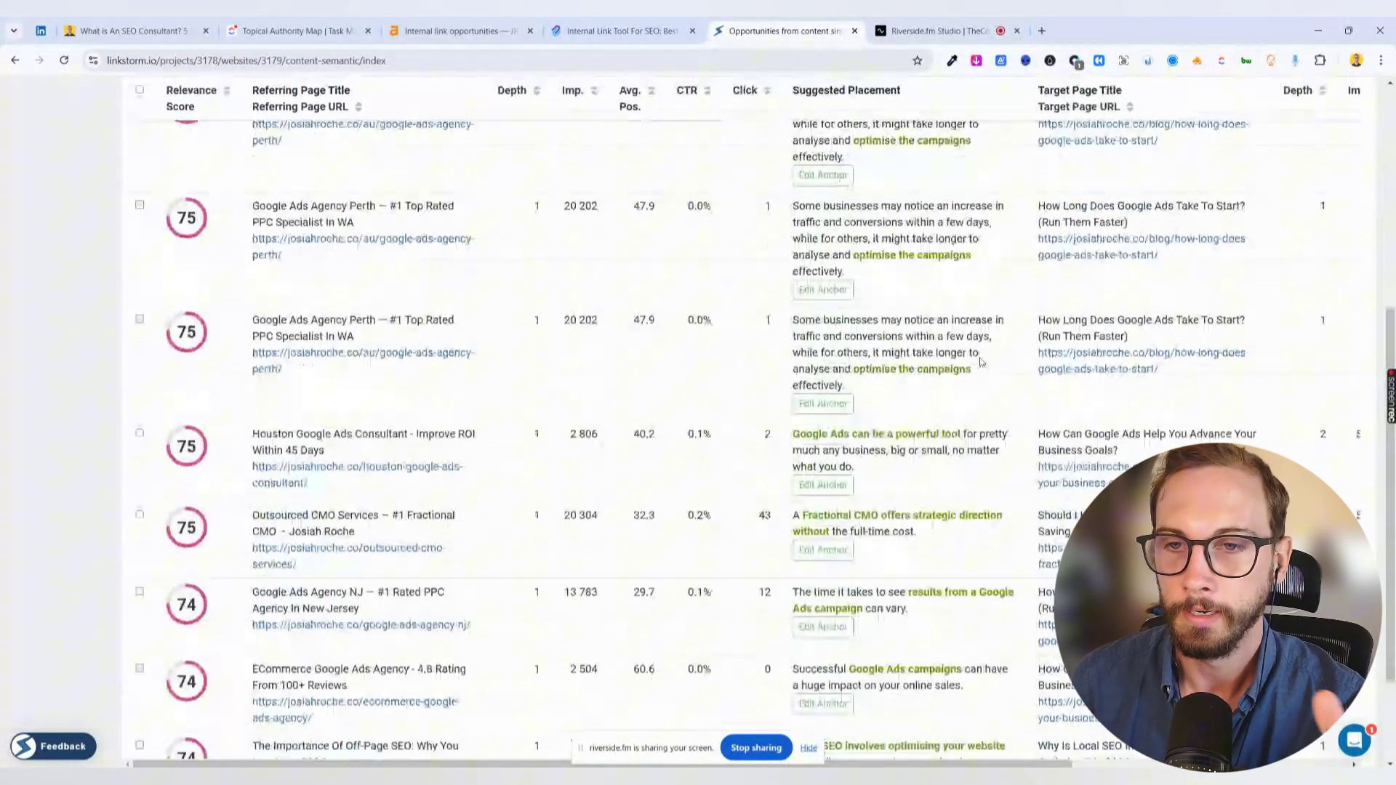
pyautogui.scroll(3, 895, 365)
pyautogui.scroll(-2, 652, 394)
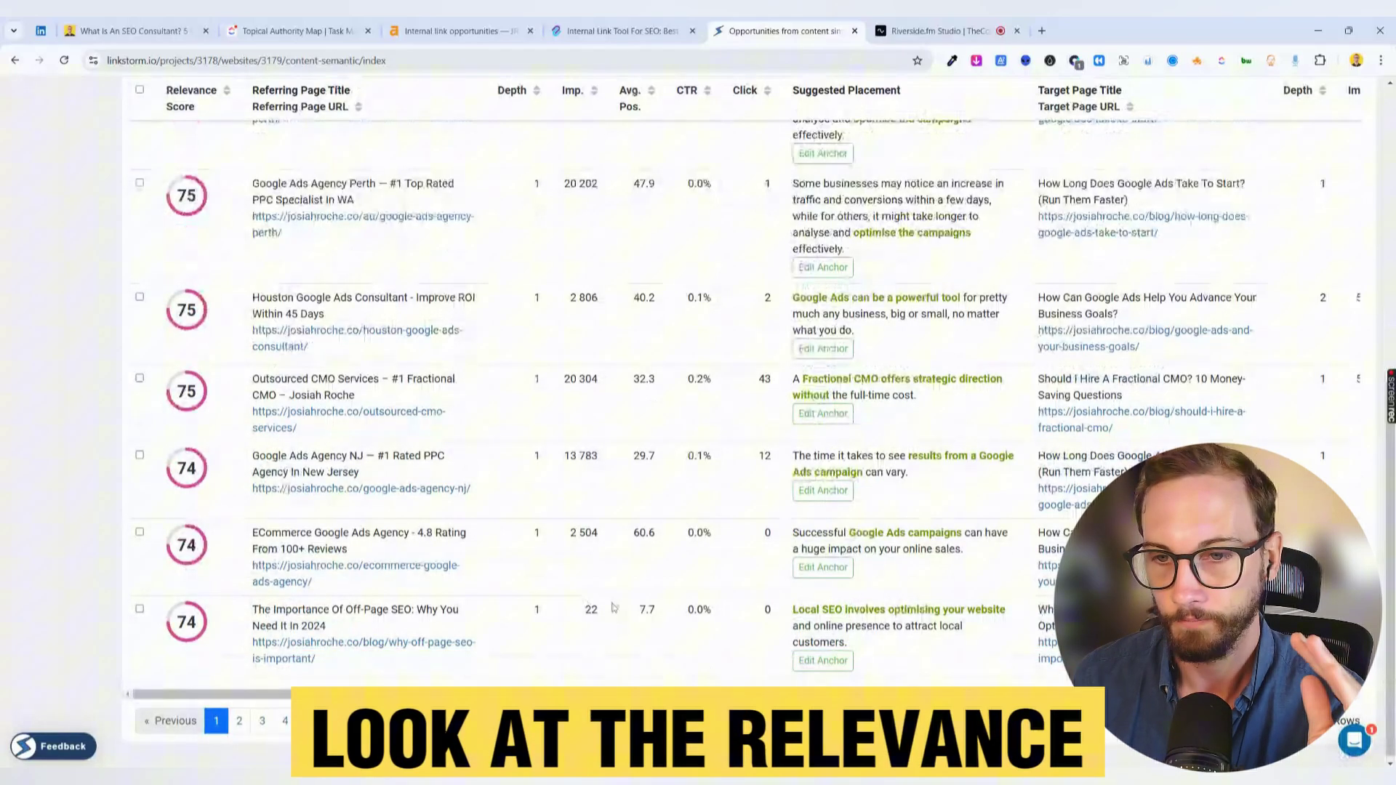
pyautogui.scroll(3, 600, 630)
pyautogui.scroll(5, 600, 631)
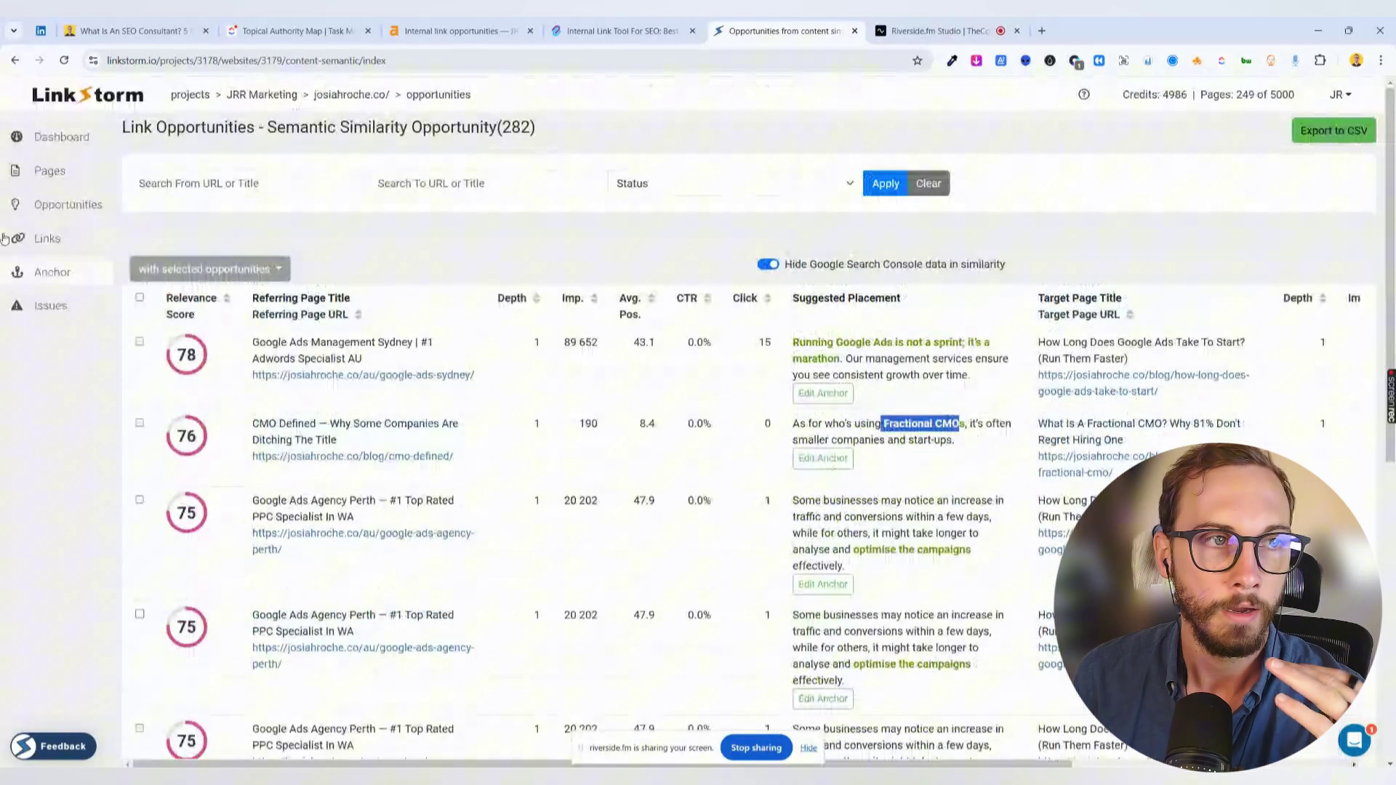
pyautogui.click(50, 171)
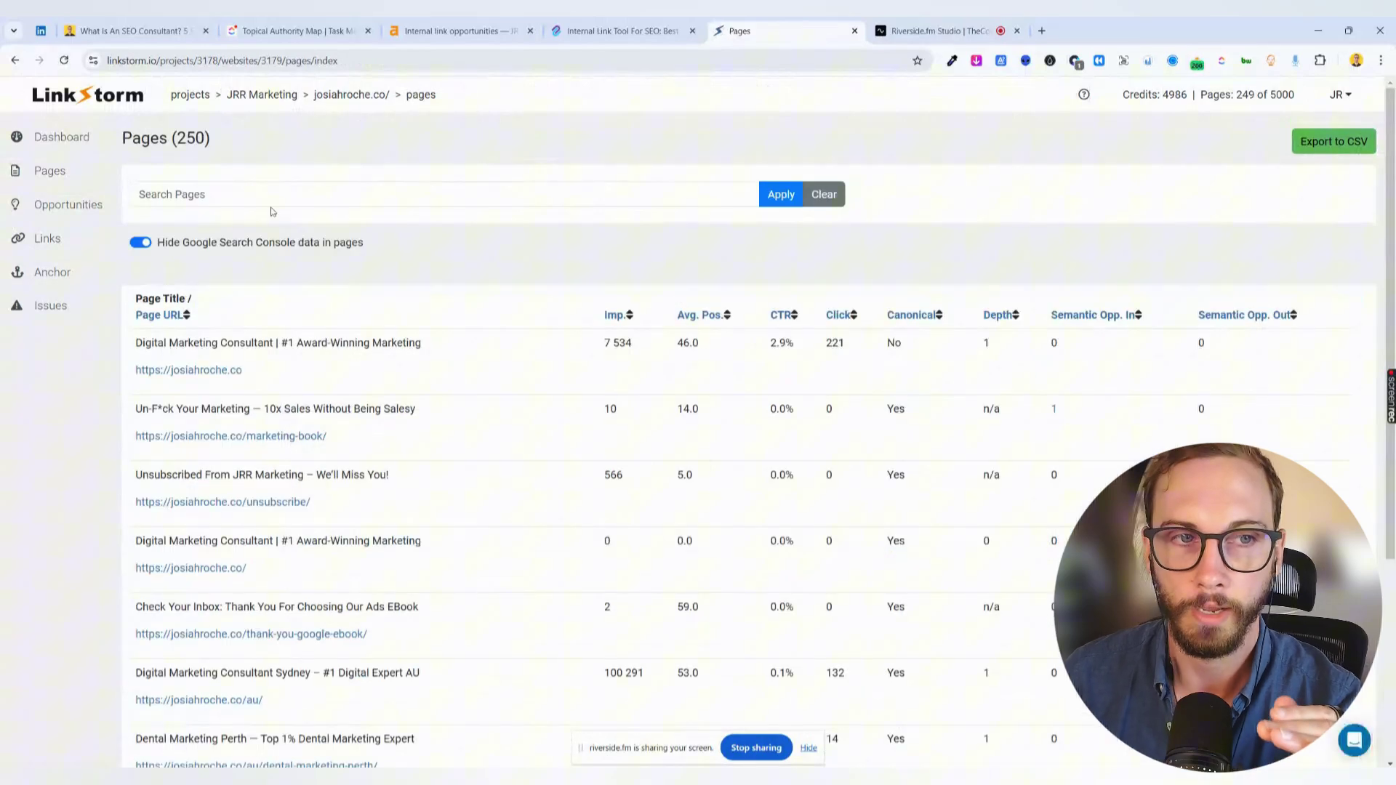
pyautogui.scroll(-4, 451, 306)
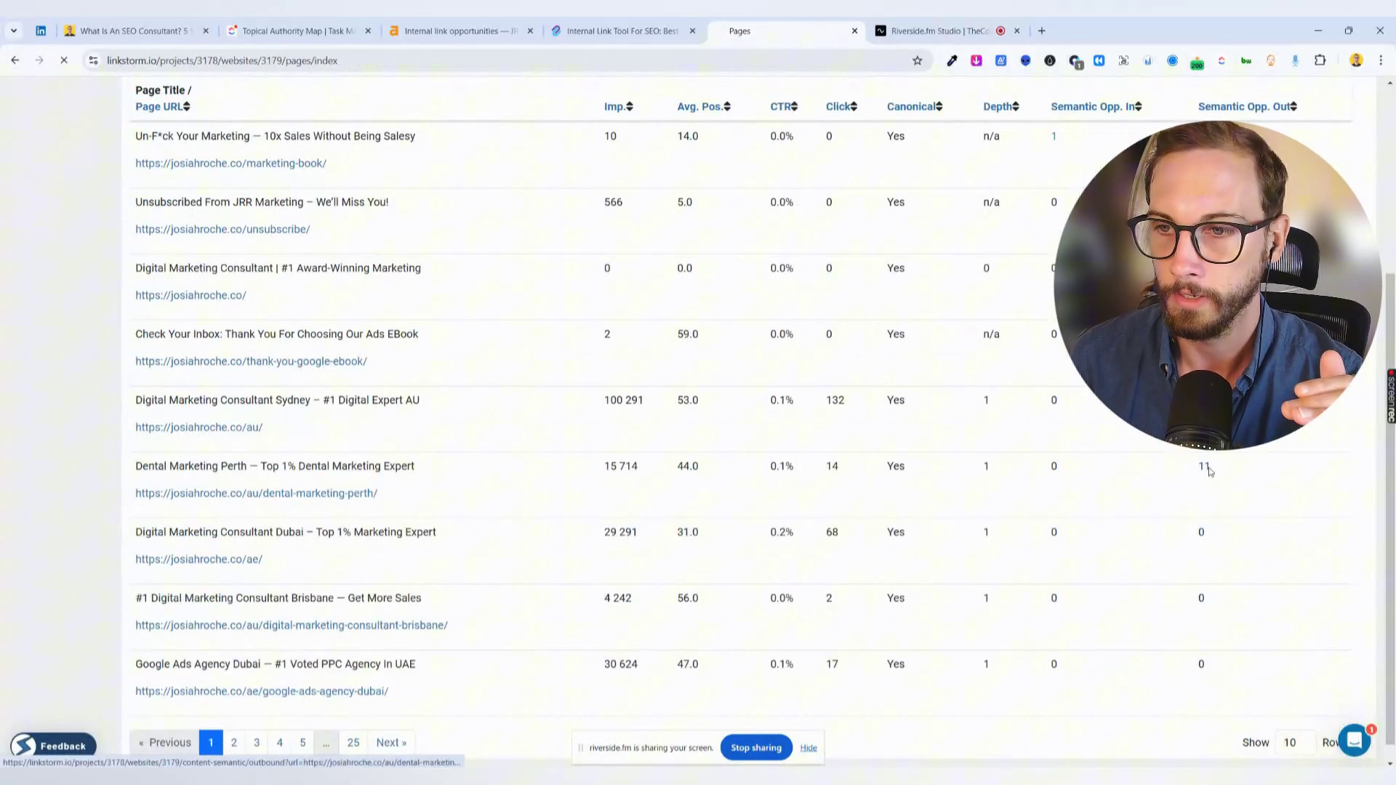
# - Open Dental Marketing Perth's 11 outbound opportunities and highlight the first target page title
pyautogui.click(1201, 464)
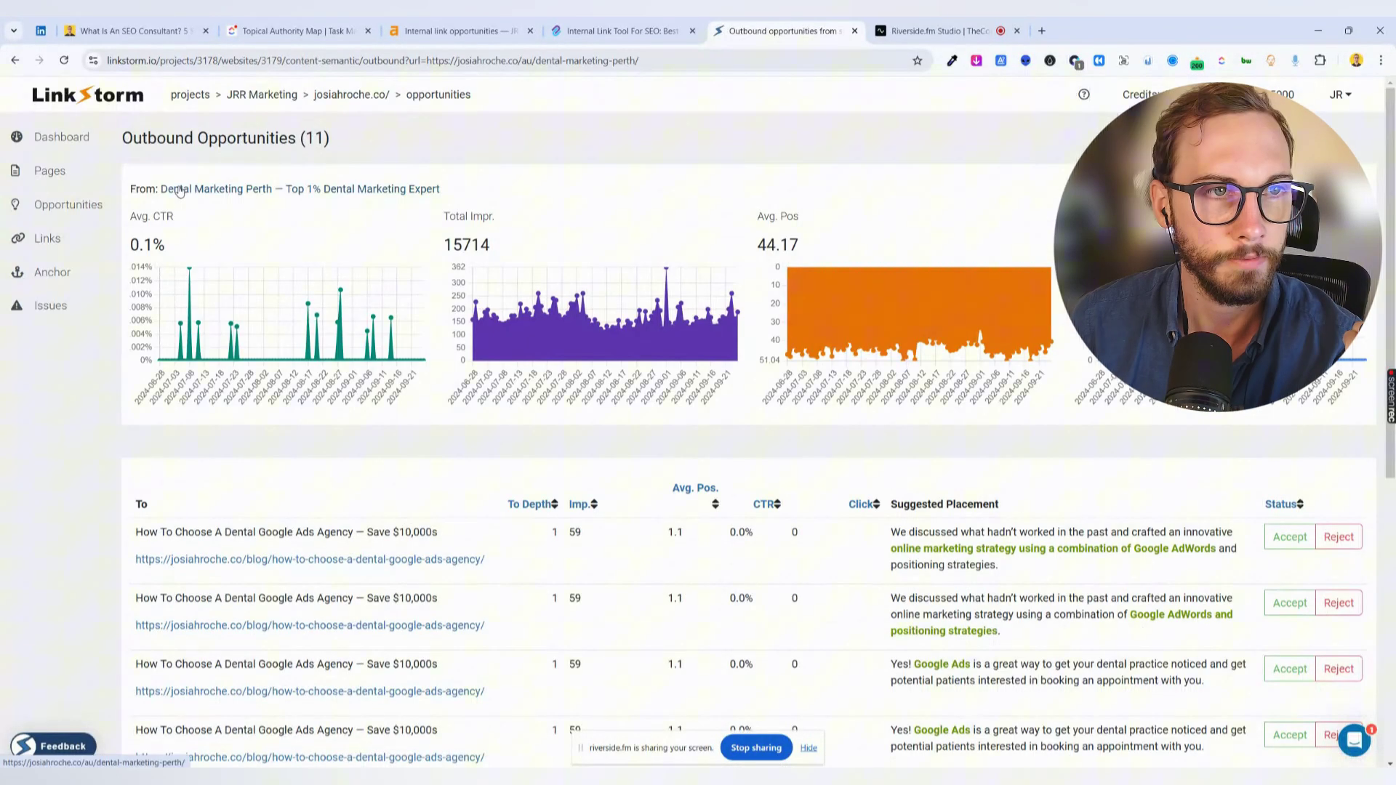
pyautogui.scroll(-4, 286, 195)
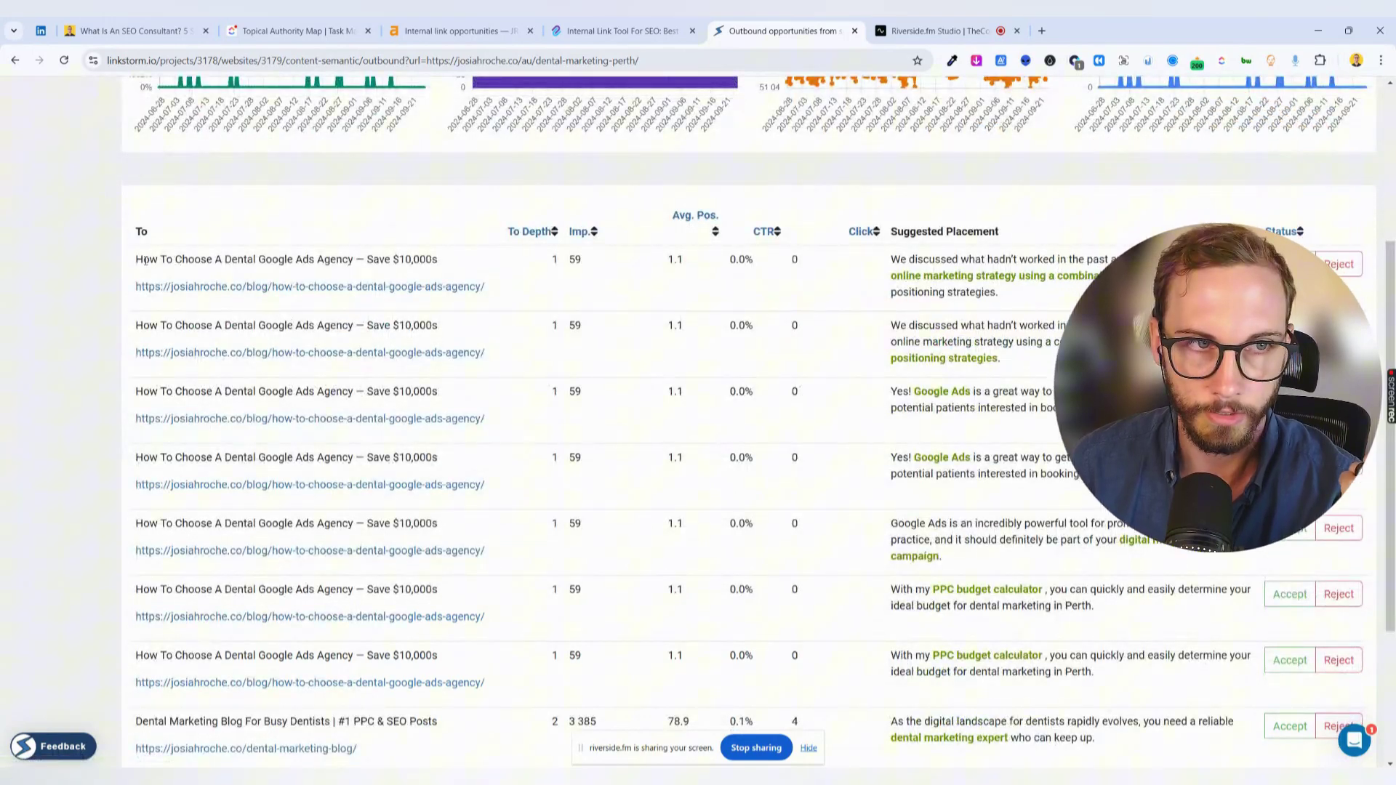
pyautogui.moveTo(139, 260); pyautogui.dragTo(384, 262)
pyautogui.click(230, 265)
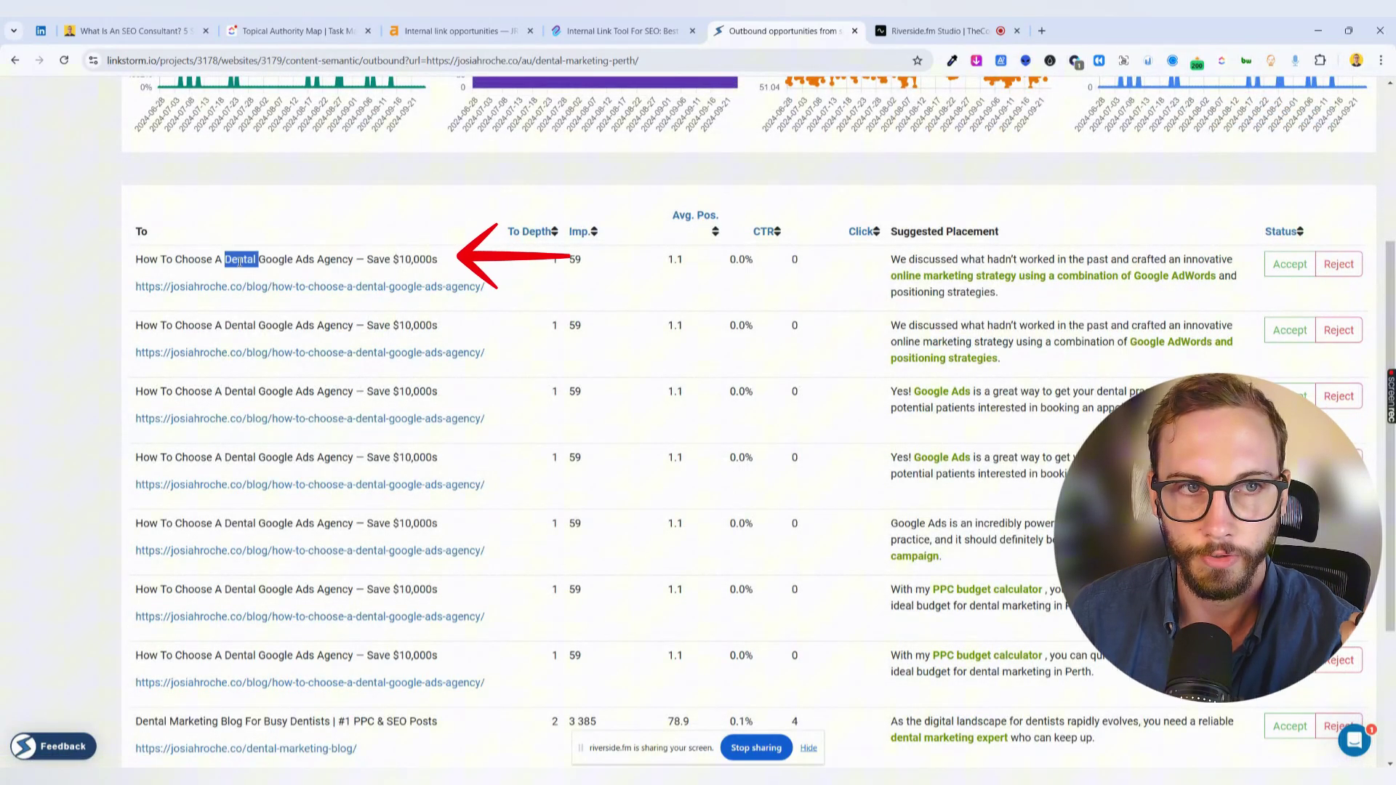
pyautogui.tripleClick(230, 262)
pyautogui.click(446, 259)
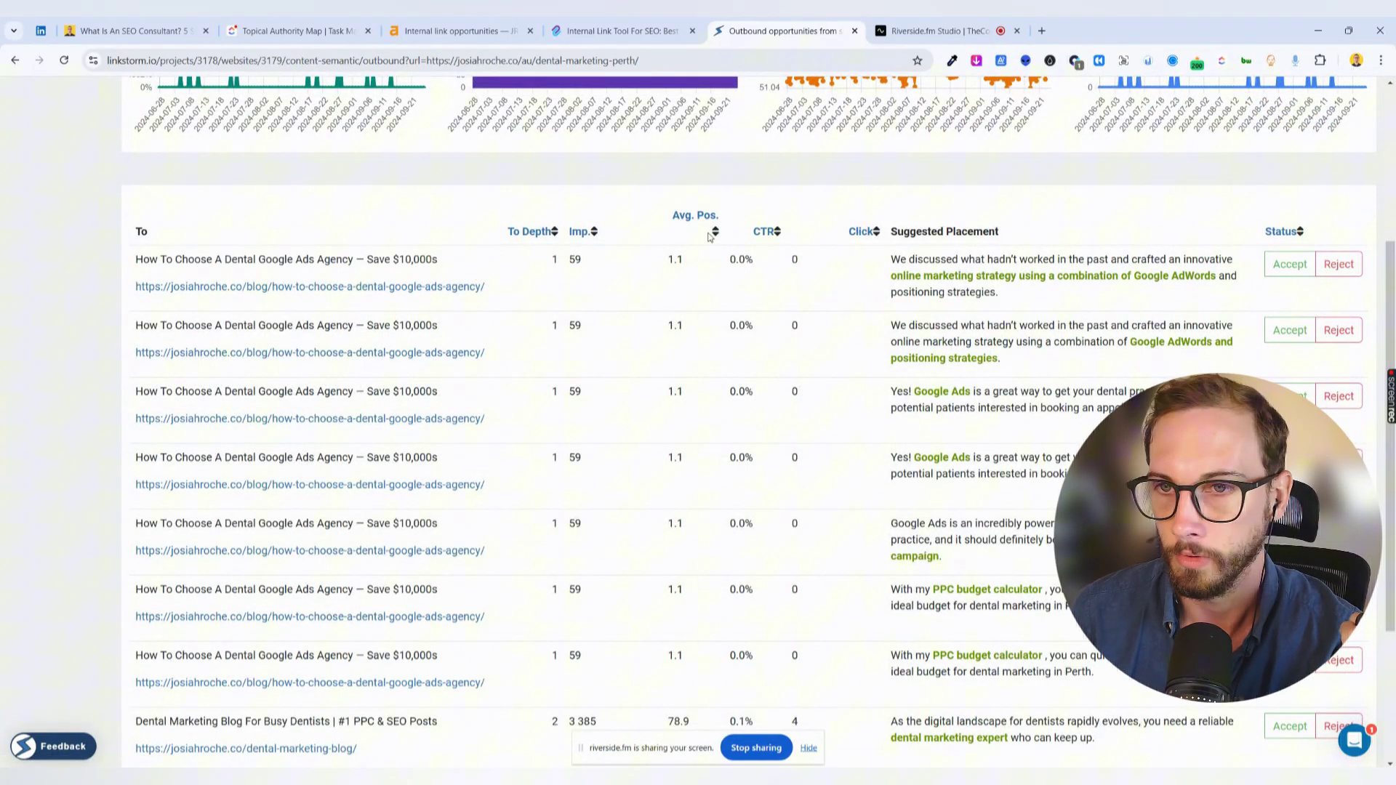
# - Highlight text in the first suggestion, then scroll through the outbound table and back to the top
pyautogui.moveTo(916, 276); pyautogui.dragTo(1147, 276)
pyautogui.scroll(-2, 922, 290)
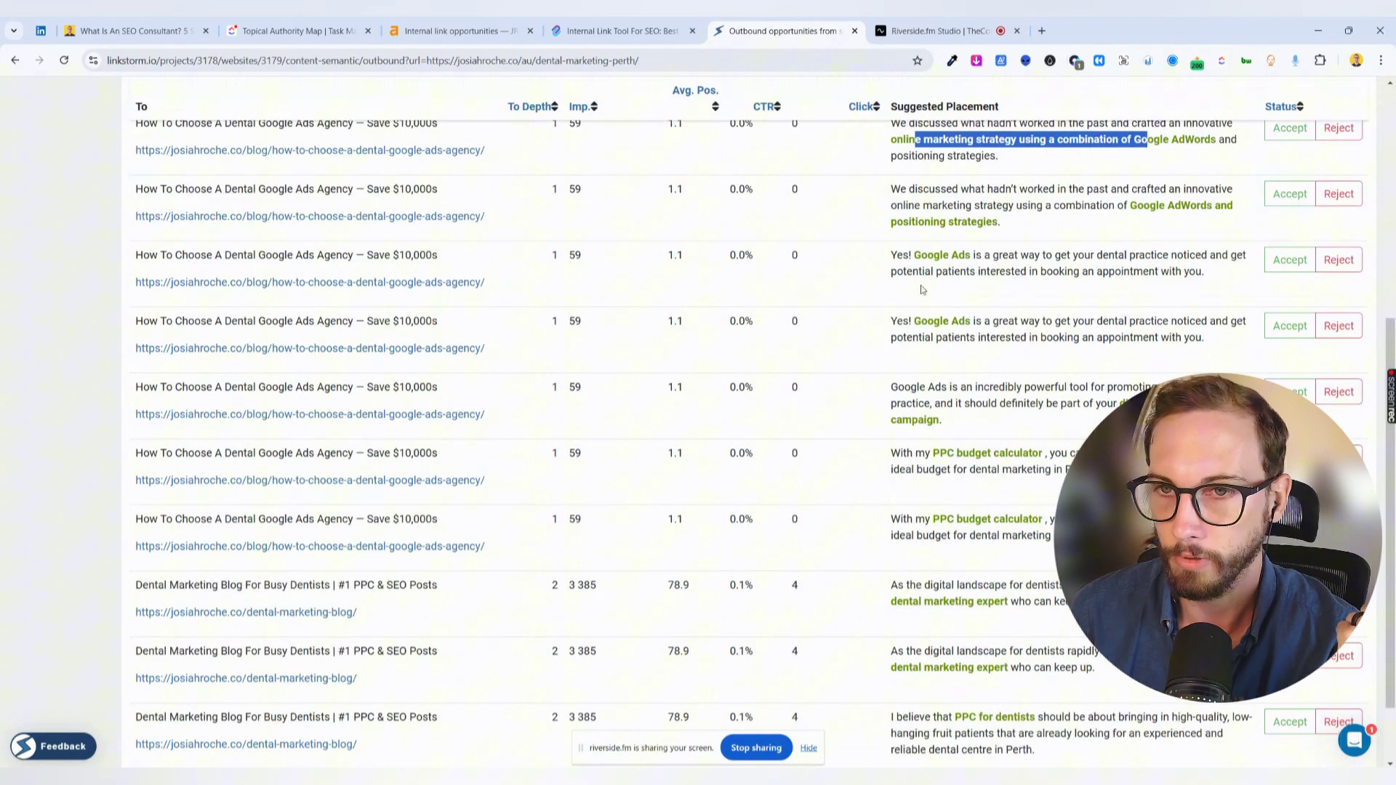
pyautogui.click(1043, 464)
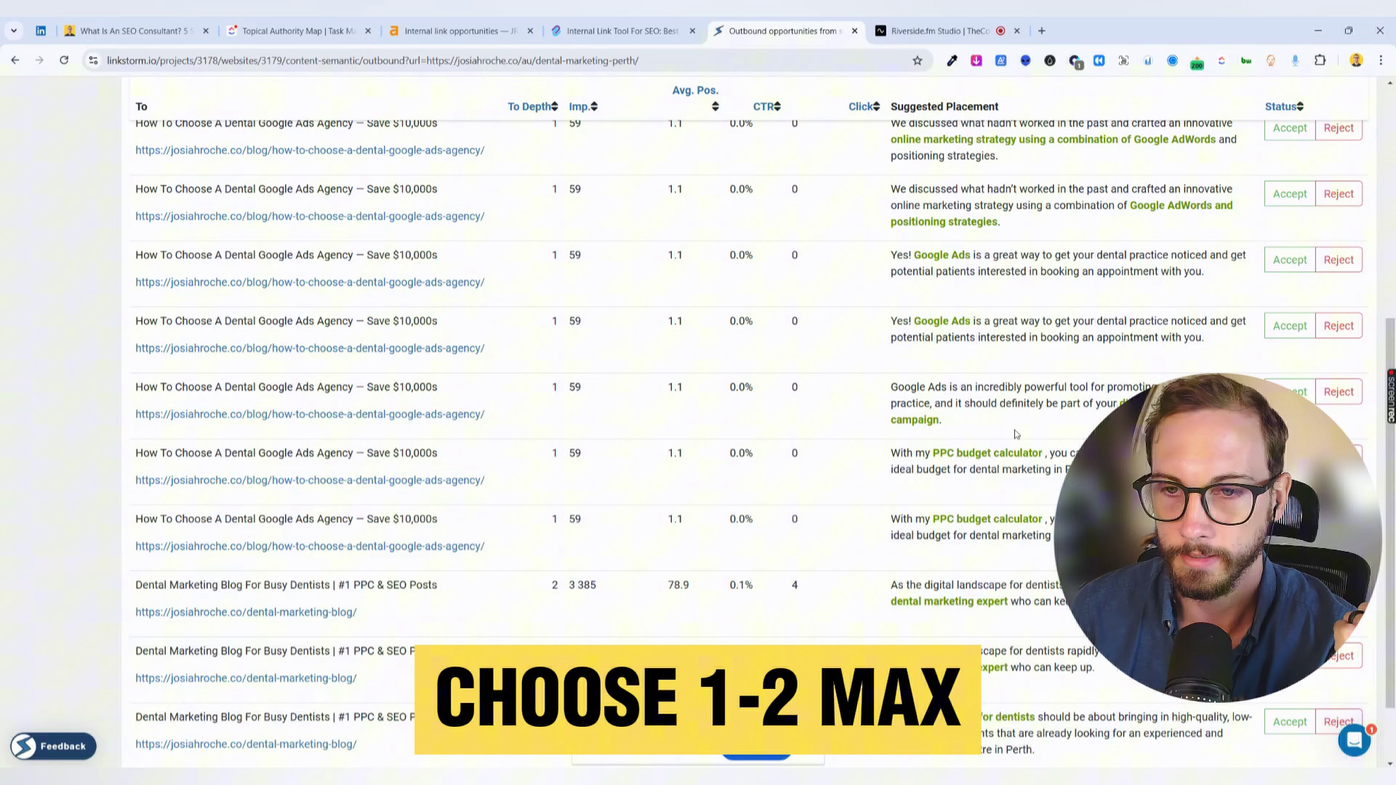
pyautogui.scroll(-2, 1016, 434)
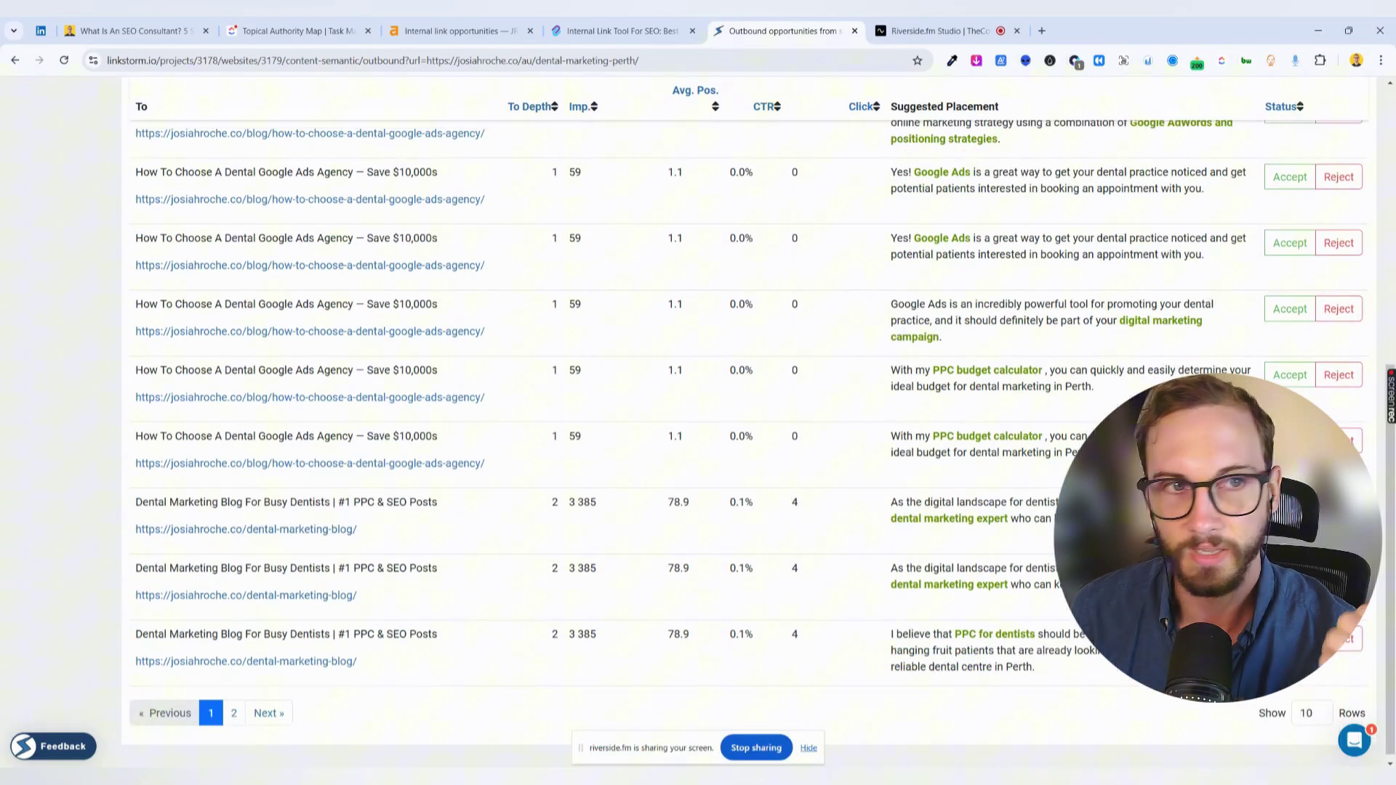
pyautogui.scroll(6, 981, 525)
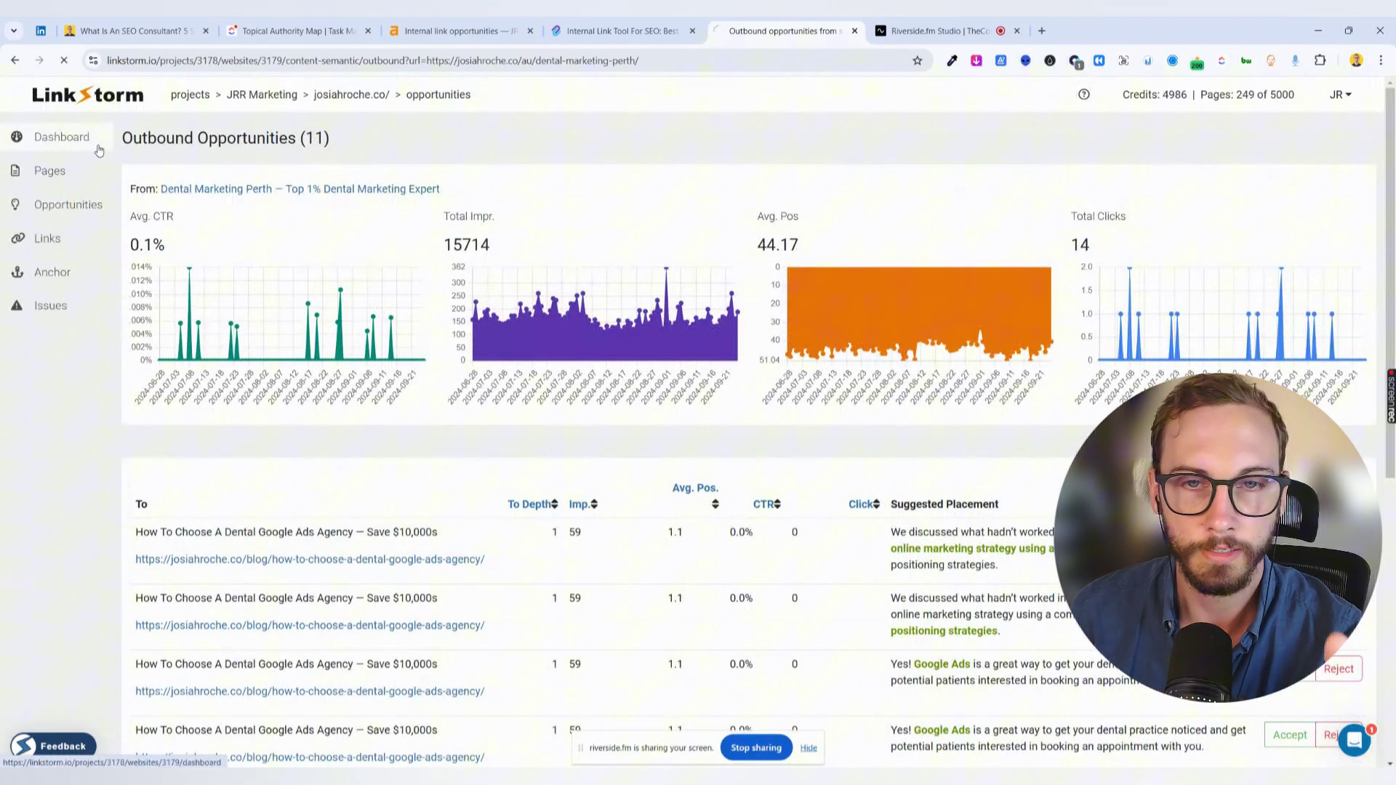
# - Return from the Dental Marketing Perth opportunities to the josiahroche.co dashboard showing 250 pages and 8 issues
pyautogui.click(72, 138)
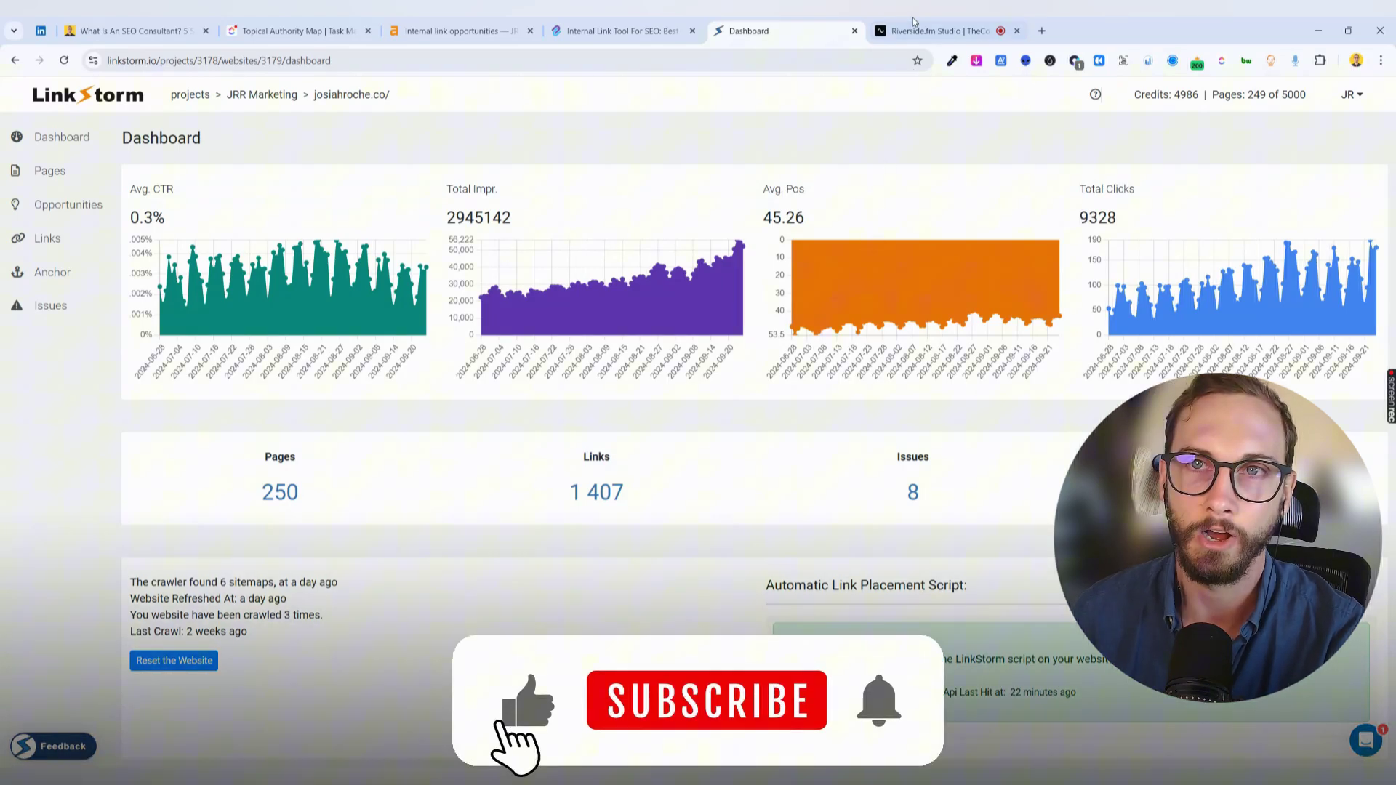
pyautogui.moveTo(914, 20)
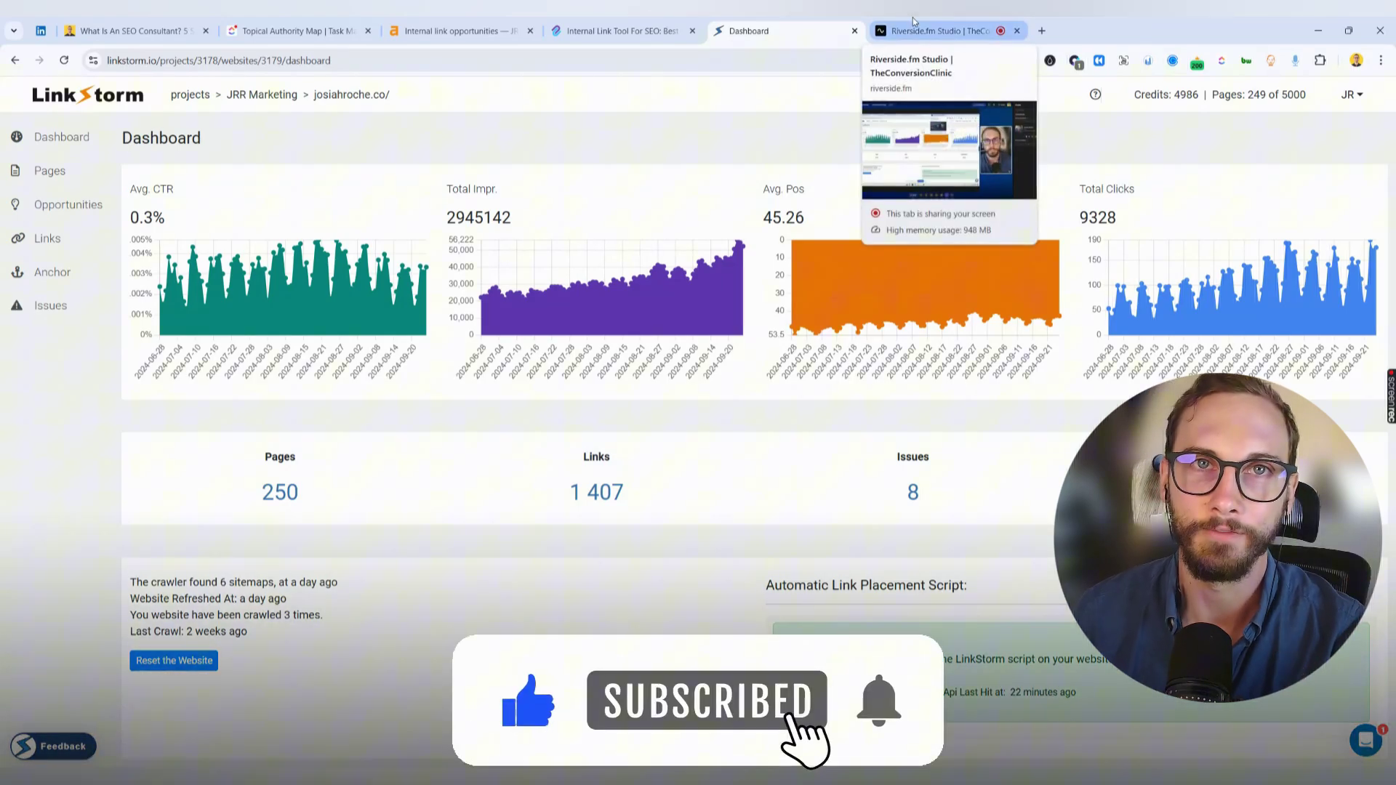